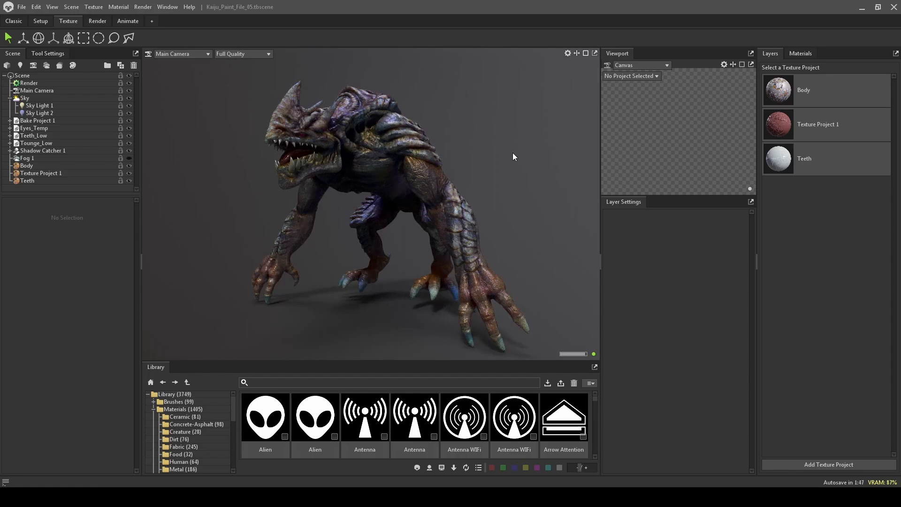
Step: Open the Body texture project and examine the creature's body and feet from several angles
{"action": "left_click_drag", "start_coordinate": [513, 153], "coordinate": [489, 115]}
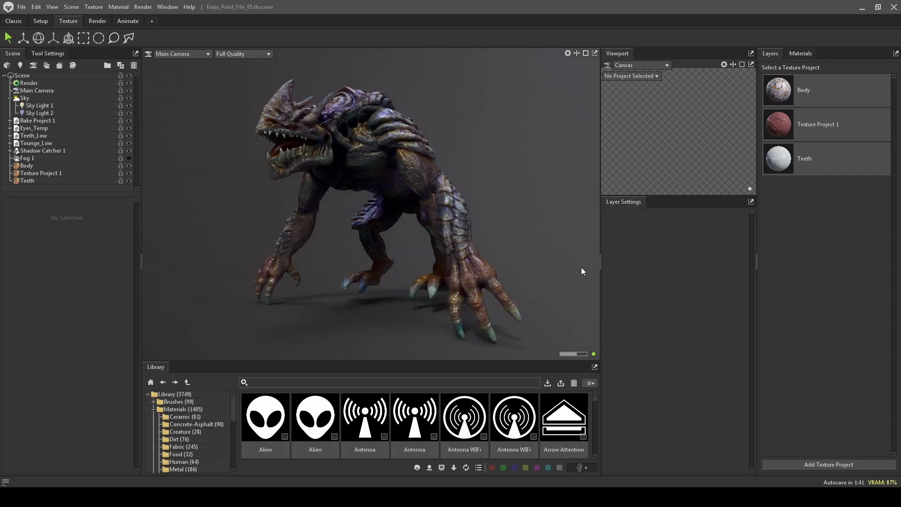
{"action": "mouse_move", "coordinate": [542, 131]}
{"action": "left_mouse_down"}
{"action": "mouse_move", "coordinate": [511, 111]}
{"action": "mouse_move", "coordinate": [537, 118]}
{"action": "mouse_move", "coordinate": [501, 128]}
{"action": "mouse_move", "coordinate": [526, 131]}
{"action": "left_mouse_up"}
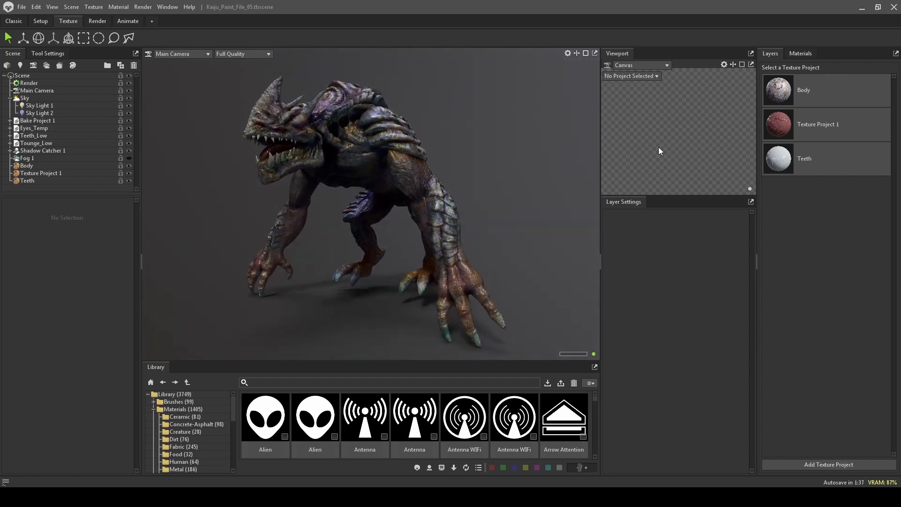
{"action": "left_click", "coordinate": [817, 102]}
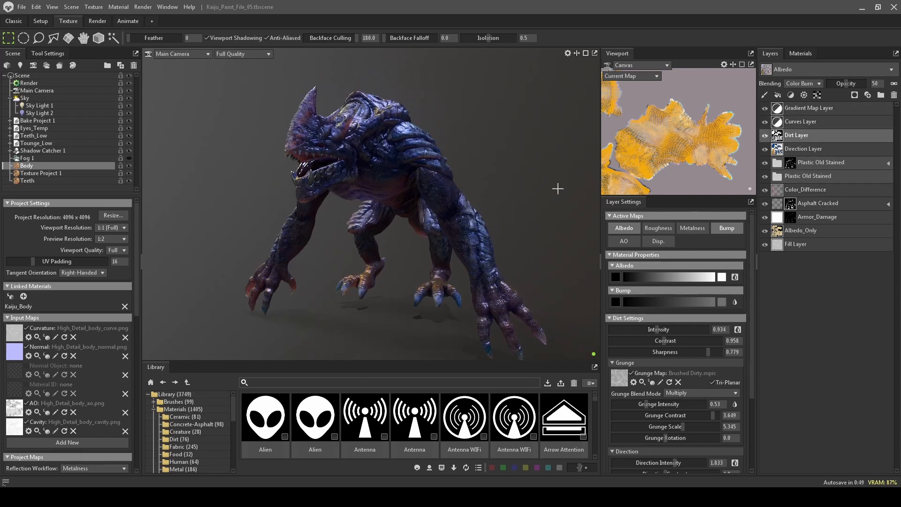
{"action": "left_click_drag", "start_coordinate": [496, 177], "coordinate": [424, 200], "text": "alt"}
{"action": "middle_click_drag", "start_coordinate": [424, 200], "coordinate": [410, 179], "text": "alt"}
{"action": "right_click_drag", "start_coordinate": [411, 179], "coordinate": [407, 221], "text": "alt"}
{"action": "left_click_drag", "start_coordinate": [406, 221], "coordinate": [390, 257], "text": "alt"}
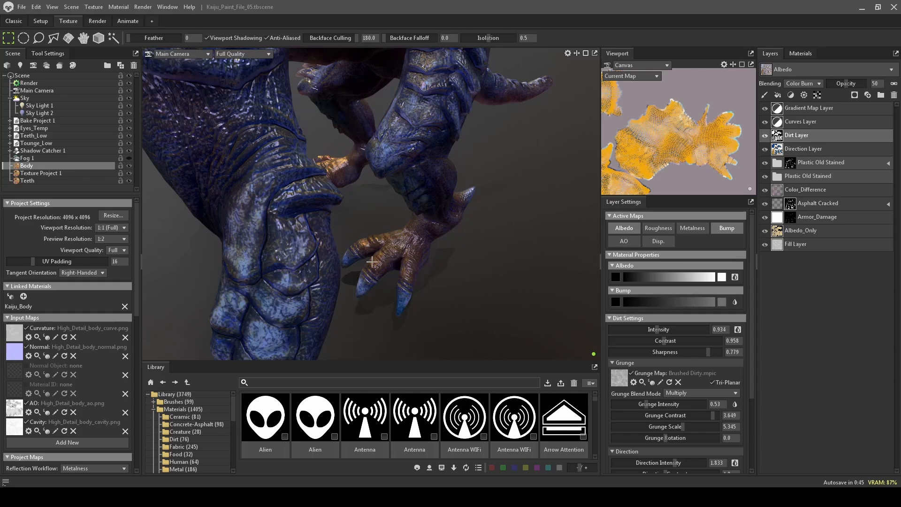
{"action": "right_click_drag", "start_coordinate": [472, 278], "coordinate": [449, 243], "text": "alt"}
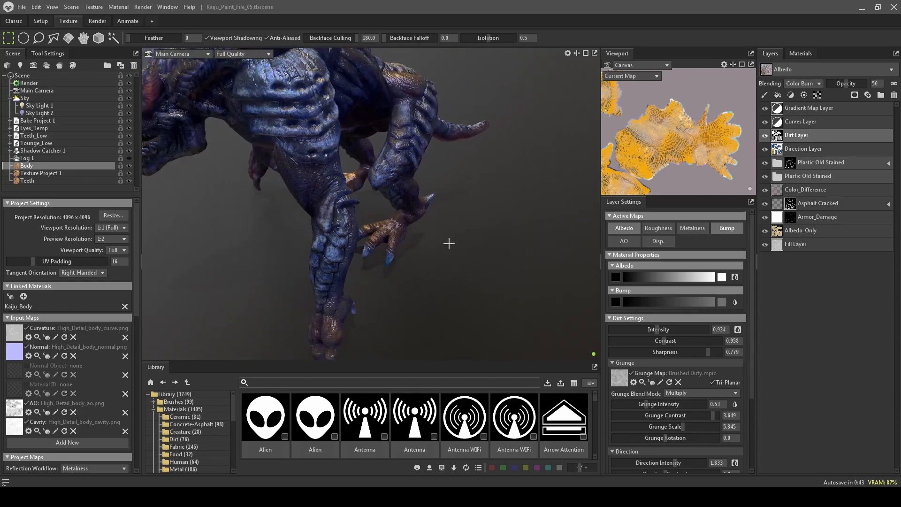
{"action": "left_click_drag", "start_coordinate": [444, 268], "coordinate": [533, 239], "text": "alt"}
{"action": "left_click_drag", "start_coordinate": [484, 154], "coordinate": [515, 143], "text": "alt"}
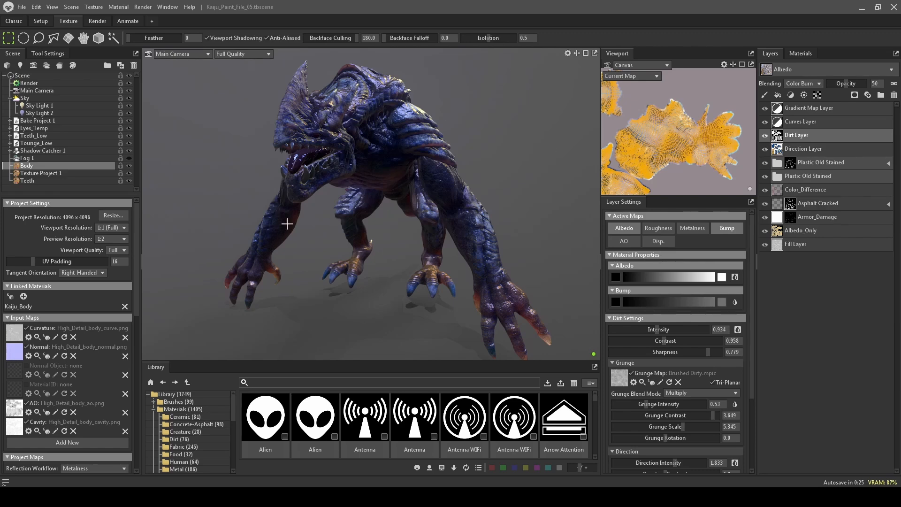
{"action": "left_click_drag", "start_coordinate": [471, 129], "coordinate": [500, 130], "text": "alt"}
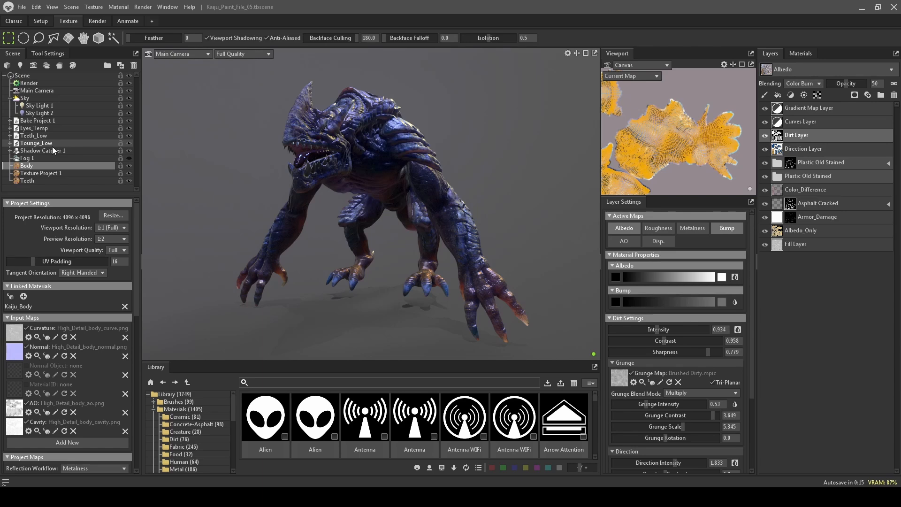
Step: Open Texture Project 1 for the tongue and show the Human materials in the library
{"action": "left_click", "coordinate": [49, 173]}
{"action": "scroll", "coordinate": [366, 109], "scroll_direction": "up", "scroll_amount": 5}
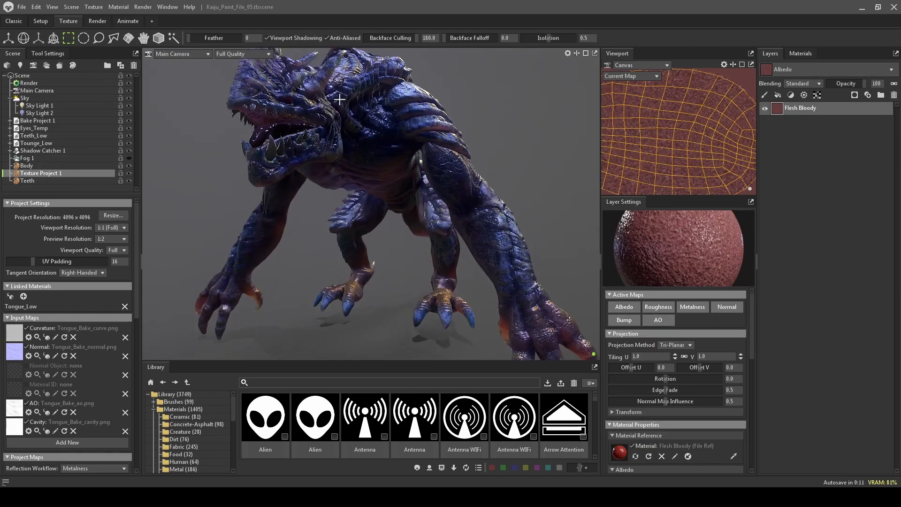
{"action": "left_click_drag", "start_coordinate": [245, 155], "coordinate": [303, 270]}
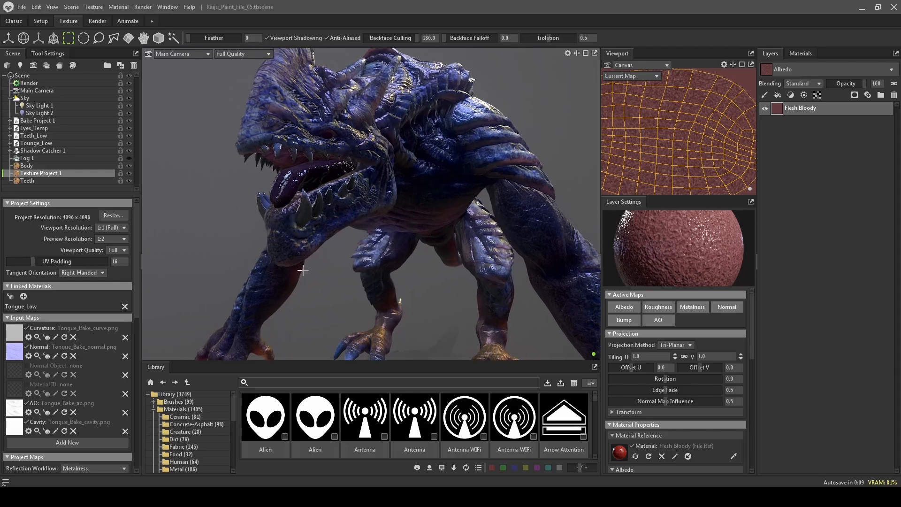
{"action": "scroll", "coordinate": [209, 437], "scroll_direction": "down", "scroll_amount": 2}
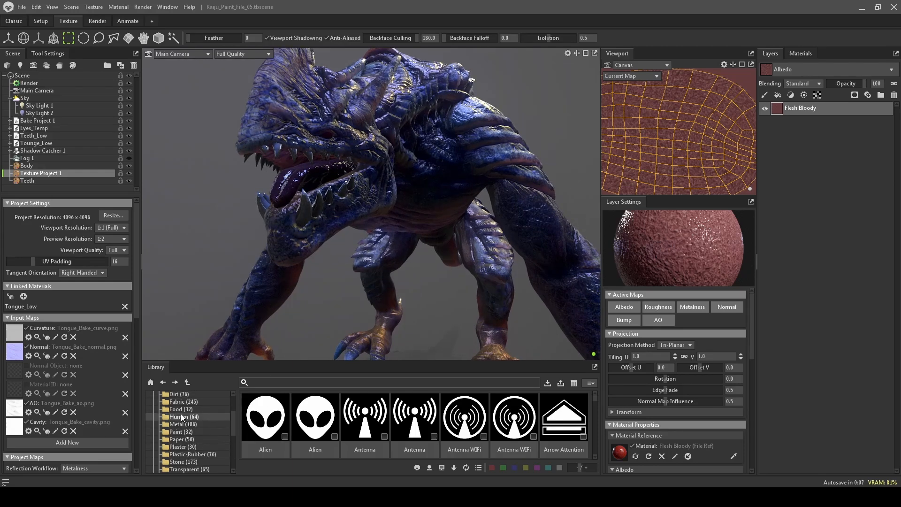
{"action": "left_click", "coordinate": [196, 408]}
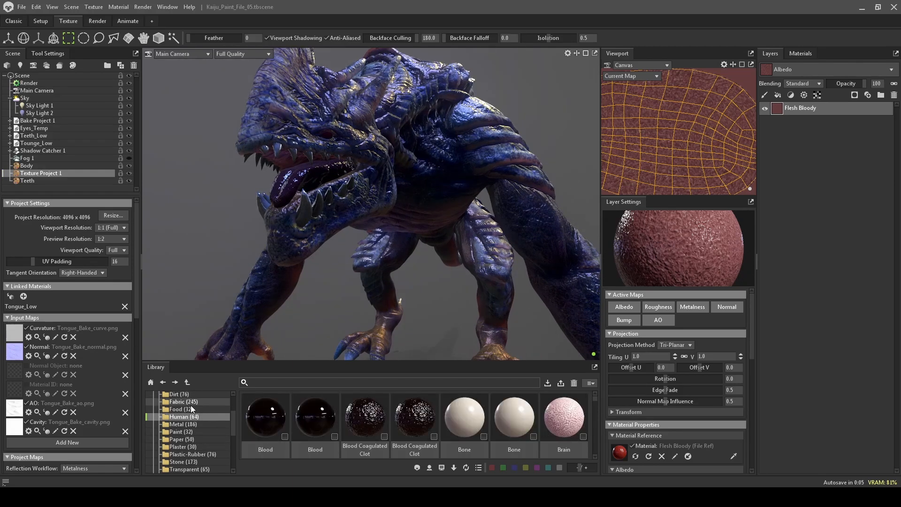
Step: Browse the Human materials for a flesh material that suits the tongue
{"action": "scroll", "coordinate": [388, 414], "scroll_direction": "down", "scroll_amount": 1}
{"action": "scroll", "coordinate": [386, 415], "scroll_direction": "down", "scroll_amount": 4}
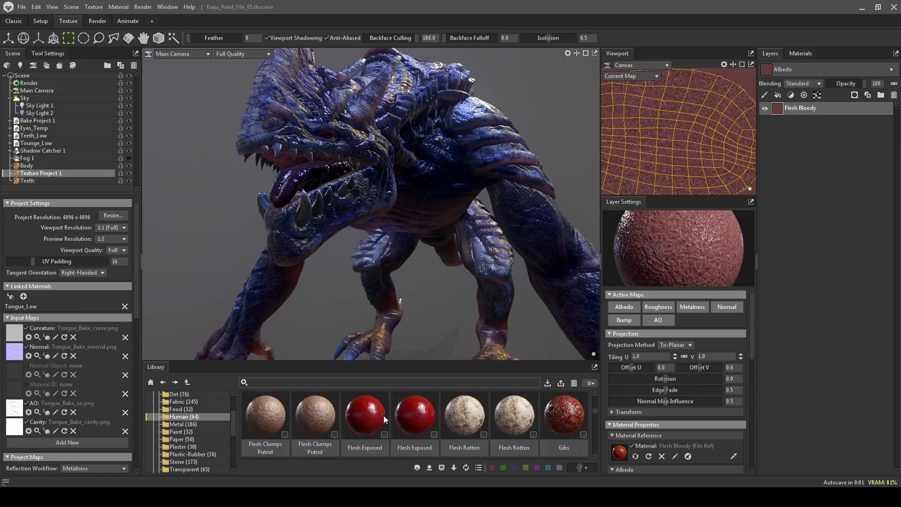
{"action": "scroll", "coordinate": [384, 416], "scroll_direction": "down", "scroll_amount": 5}
{"action": "scroll", "coordinate": [384, 438], "scroll_direction": "down", "scroll_amount": 4}
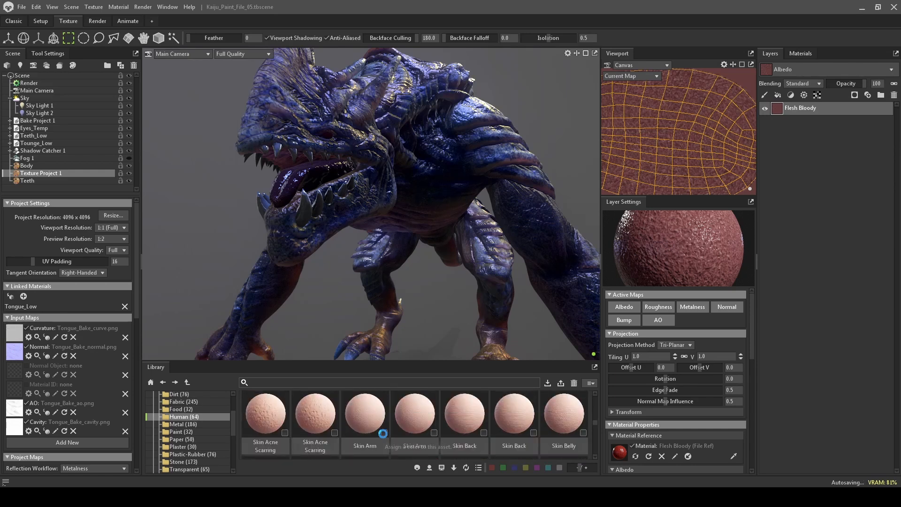
{"action": "scroll", "coordinate": [384, 434], "scroll_direction": "up", "scroll_amount": 3}
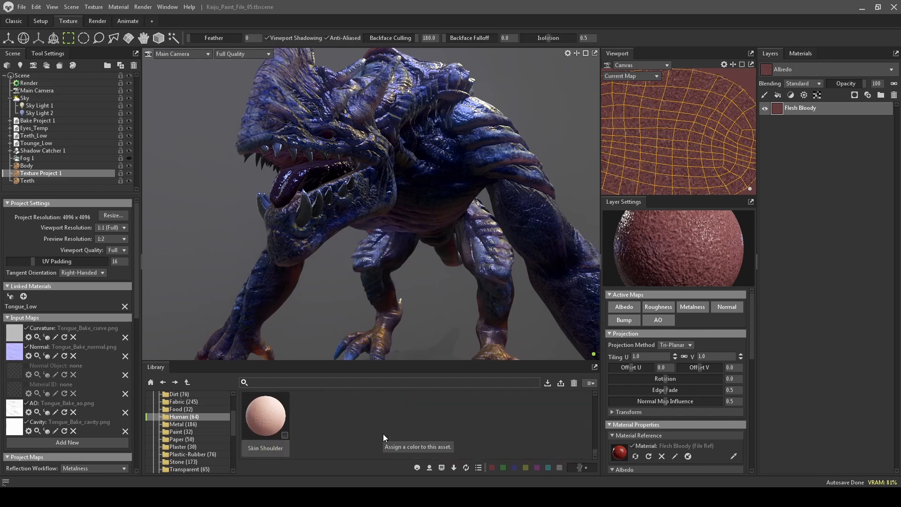
{"action": "scroll", "coordinate": [378, 454], "scroll_direction": "up", "scroll_amount": 5}
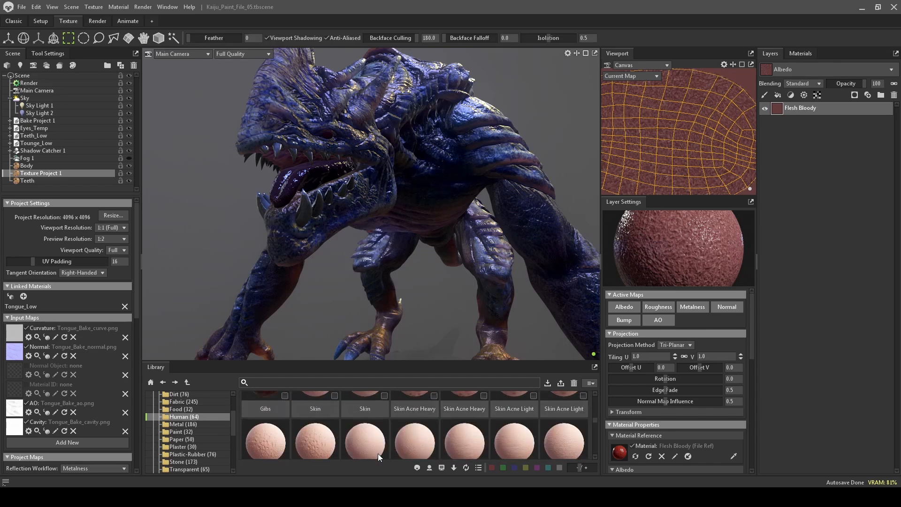
{"action": "scroll", "coordinate": [362, 393], "scroll_direction": "up", "scroll_amount": 1}
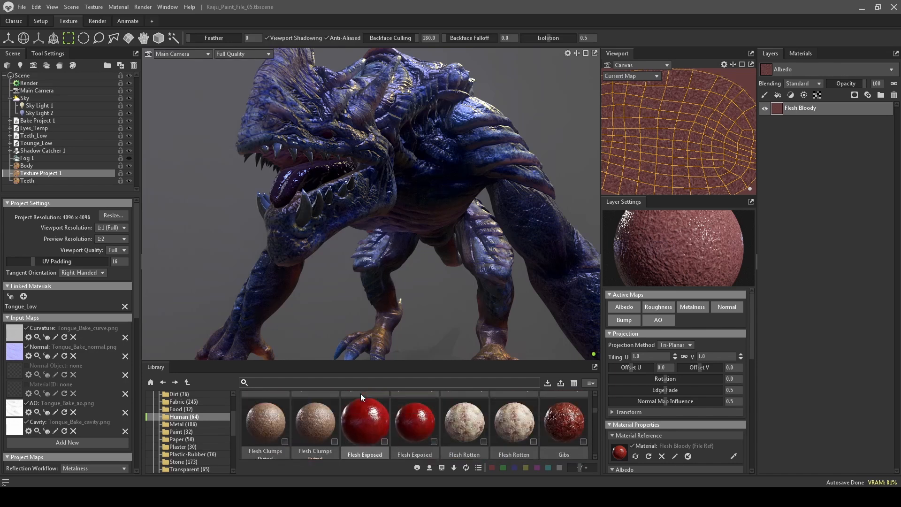
{"action": "scroll", "coordinate": [412, 442], "scroll_direction": "up", "scroll_amount": 3}
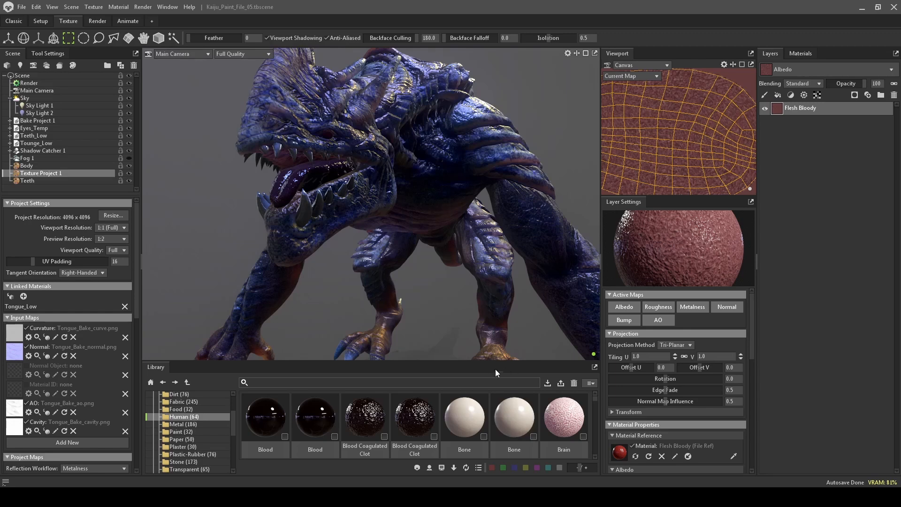
Step: Enlarge the library area and add the Gibs material as a new layer above Flesh Bloody
{"action": "left_click_drag", "start_coordinate": [516, 363], "coordinate": [535, 270]}
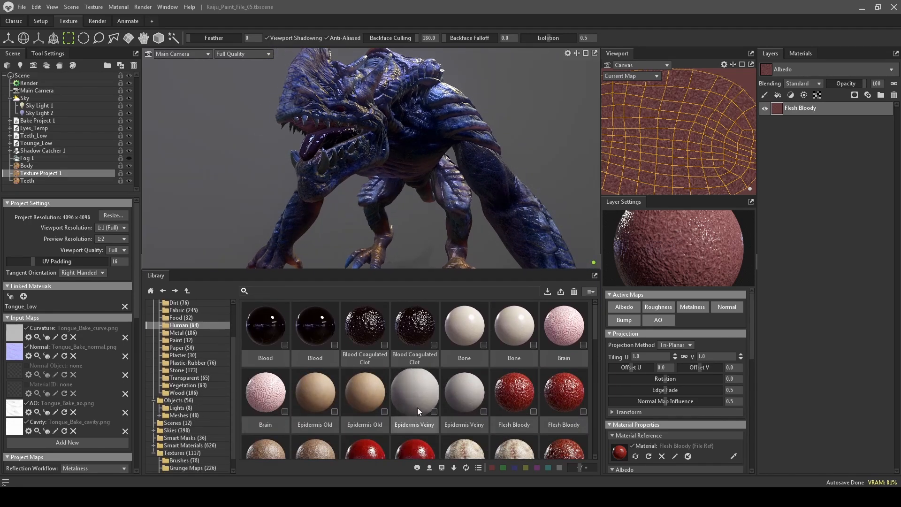
{"action": "scroll", "coordinate": [418, 407], "scroll_direction": "down", "scroll_amount": 3}
{"action": "scroll", "coordinate": [430, 387], "scroll_direction": "down", "scroll_amount": 1}
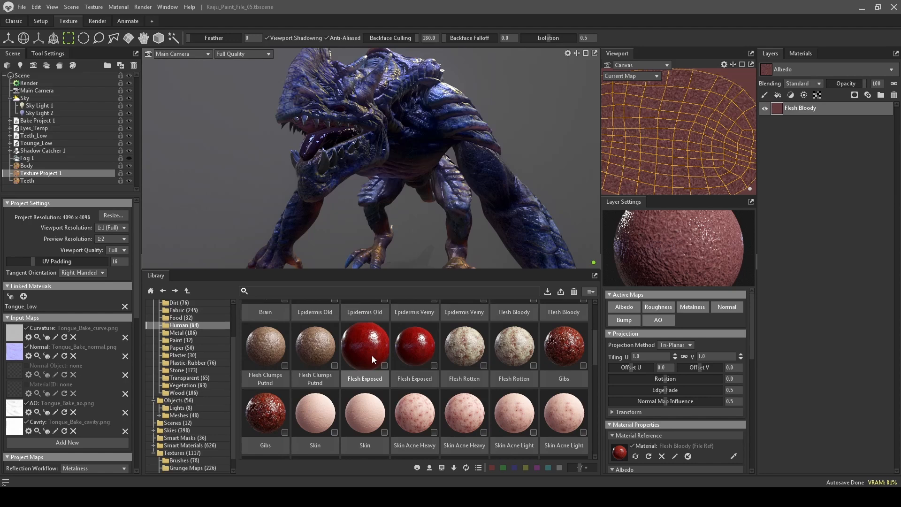
{"action": "scroll", "coordinate": [372, 356], "scroll_direction": "down", "scroll_amount": 2}
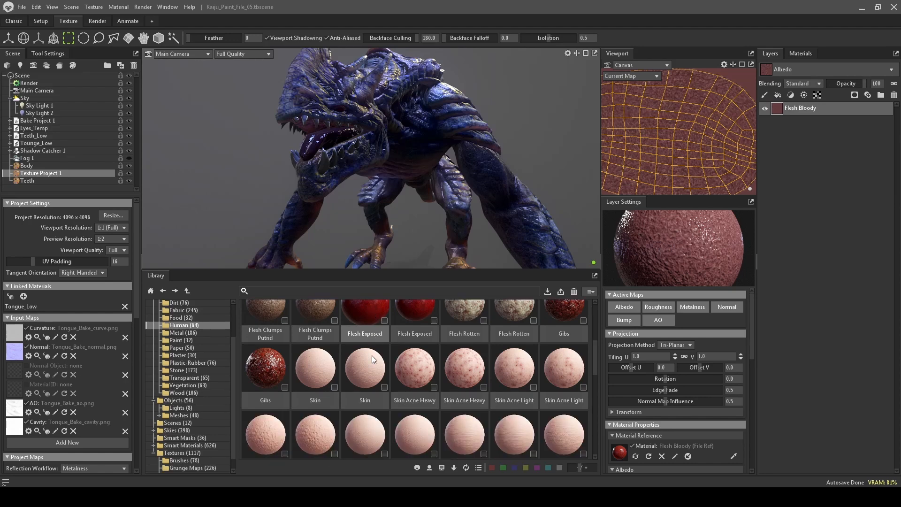
{"action": "scroll", "coordinate": [371, 355], "scroll_direction": "up", "scroll_amount": 2}
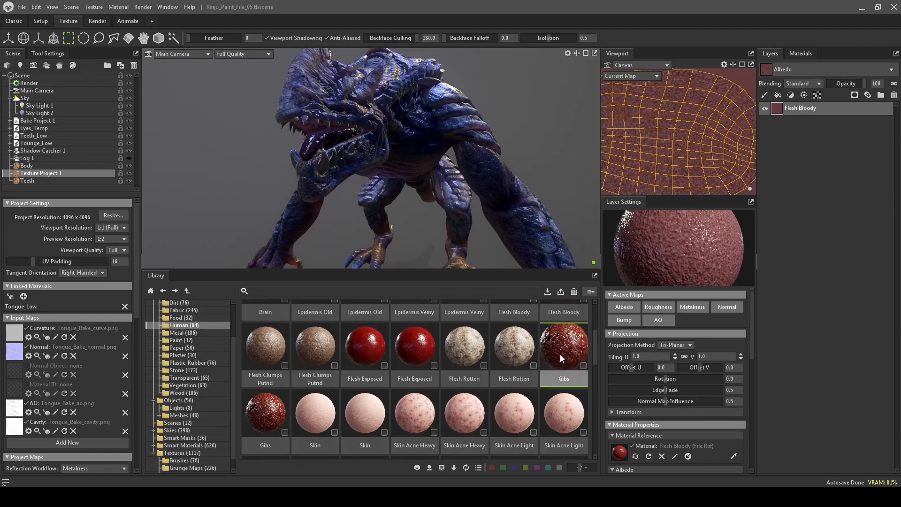
{"action": "left_click_drag", "start_coordinate": [559, 345], "coordinate": [778, 113]}
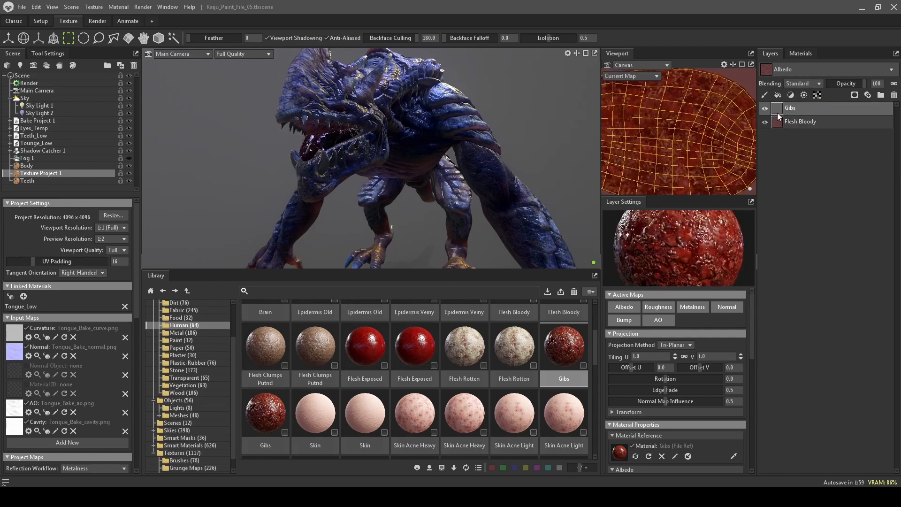
Step: Isolate the tongue by hiding Bake Project 1, Teeth_Low and Eyes_Temp in the scene
{"action": "scroll", "coordinate": [322, 159], "scroll_direction": "up", "scroll_amount": 4}
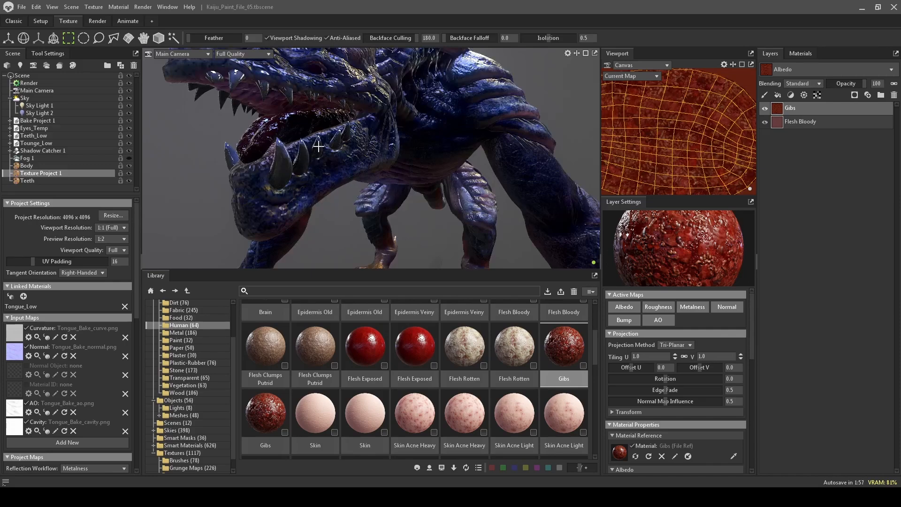
{"action": "middle_click_drag", "start_coordinate": [319, 146], "coordinate": [385, 179]}
{"action": "scroll", "coordinate": [386, 180], "scroll_direction": "up", "scroll_amount": 5}
{"action": "scroll", "coordinate": [393, 180], "scroll_direction": "down", "scroll_amount": 4}
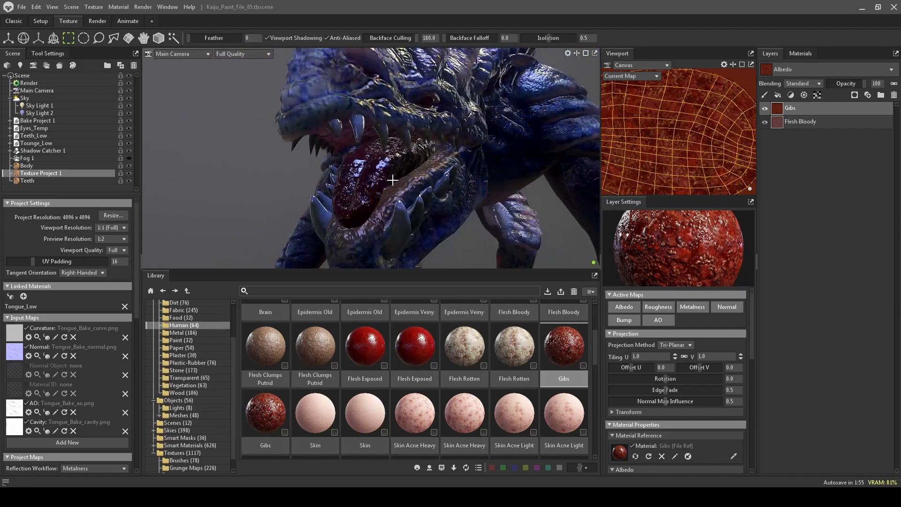
{"action": "left_click_drag", "start_coordinate": [334, 188], "coordinate": [338, 188], "text": "alt"}
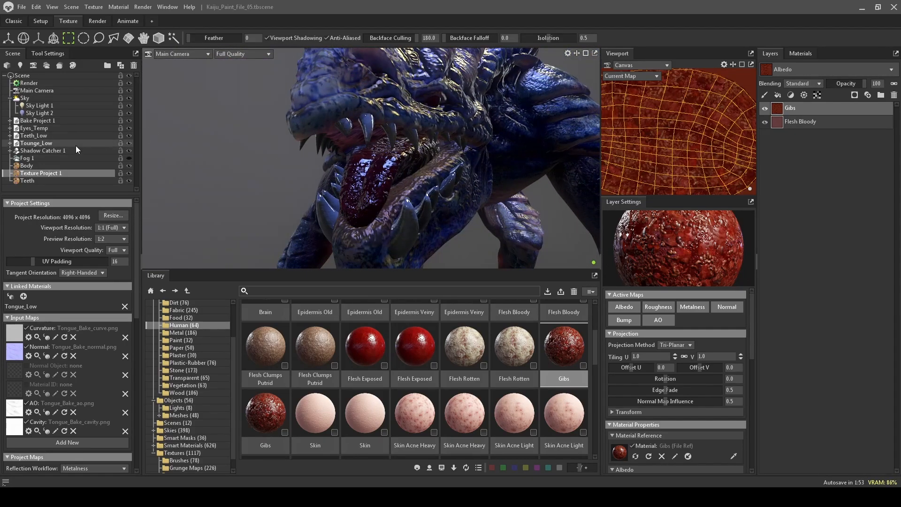
{"action": "left_click", "coordinate": [130, 121]}
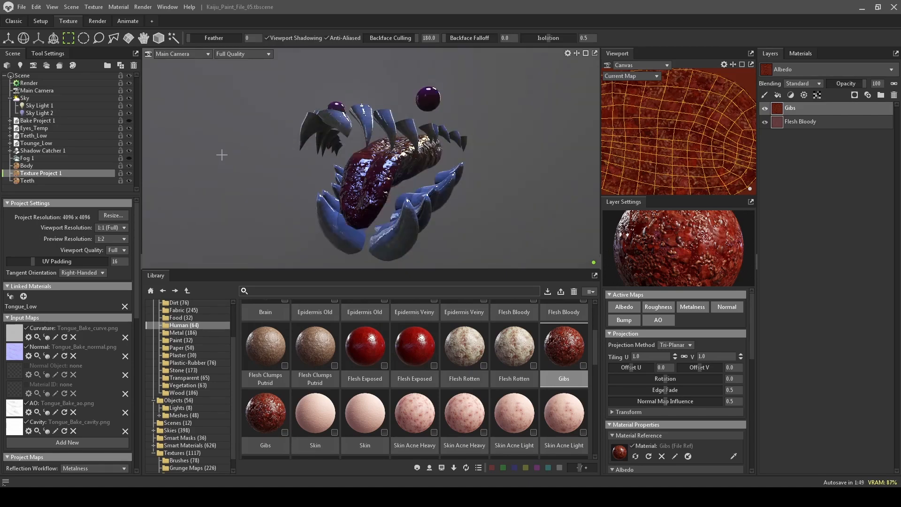
{"action": "left_click", "coordinate": [129, 136]}
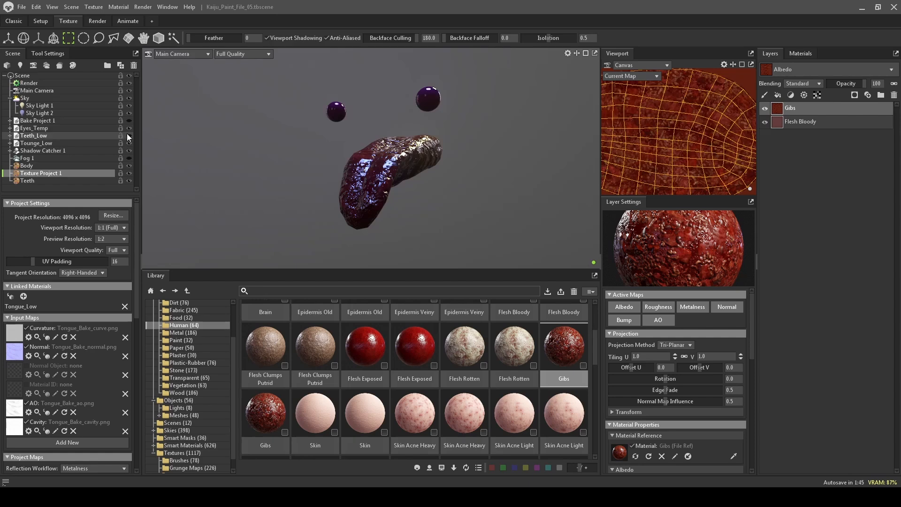
{"action": "left_click", "coordinate": [128, 128]}
{"action": "scroll", "coordinate": [307, 180], "scroll_direction": "up", "scroll_amount": 3}
{"action": "left_click_drag", "start_coordinate": [376, 174], "coordinate": [458, 175], "text": "alt"}
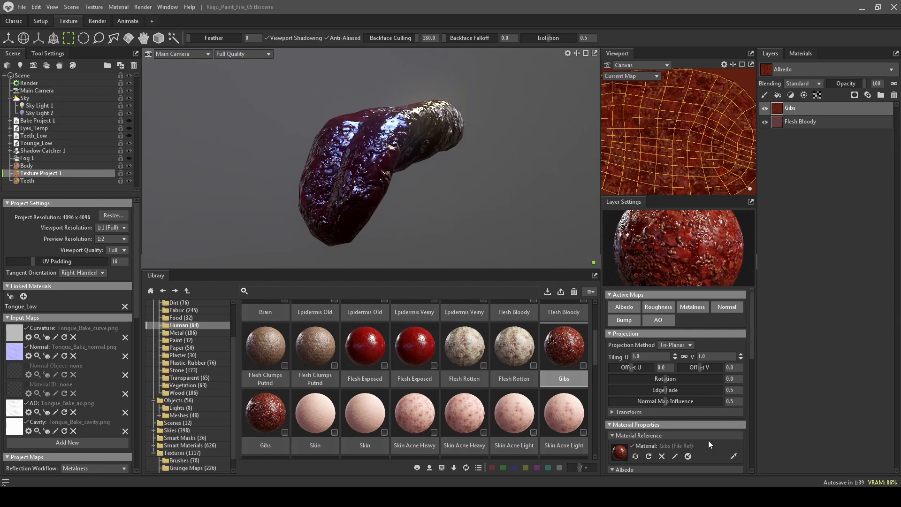
Step: Brighten the Gibs layer's albedo colour to the red 97321d
{"action": "scroll", "coordinate": [702, 443], "scroll_direction": "down", "scroll_amount": 3}
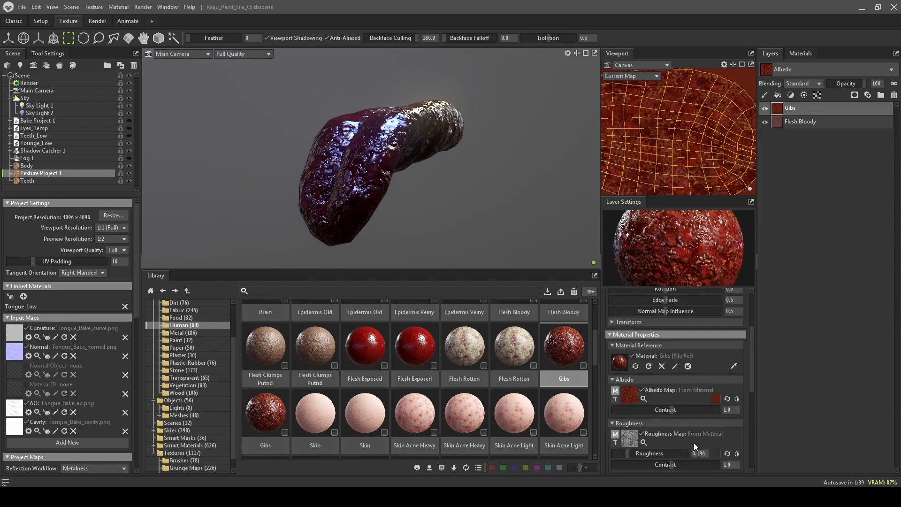
{"action": "left_click", "coordinate": [714, 401]}
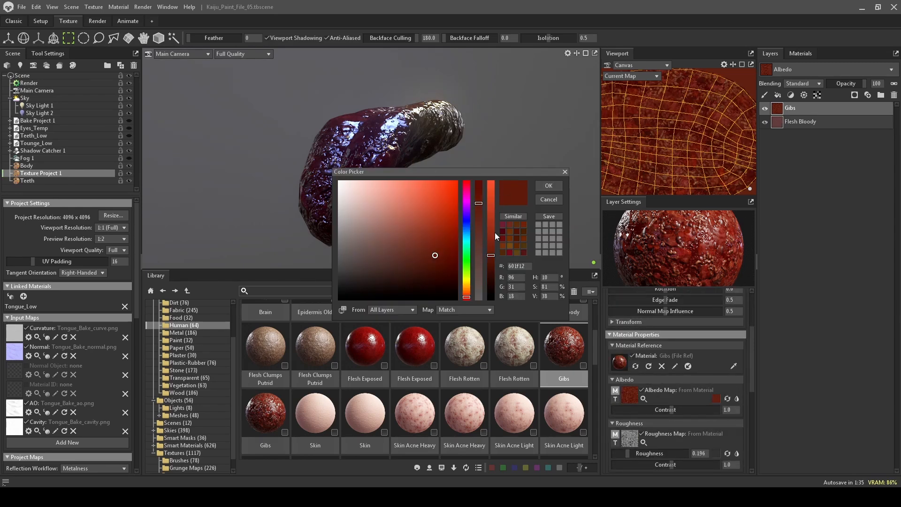
{"action": "mouse_move", "coordinate": [495, 232]}
{"action": "left_mouse_down"}
{"action": "mouse_move", "coordinate": [495, 246]}
{"action": "mouse_move", "coordinate": [494, 228]}
{"action": "left_mouse_up"}
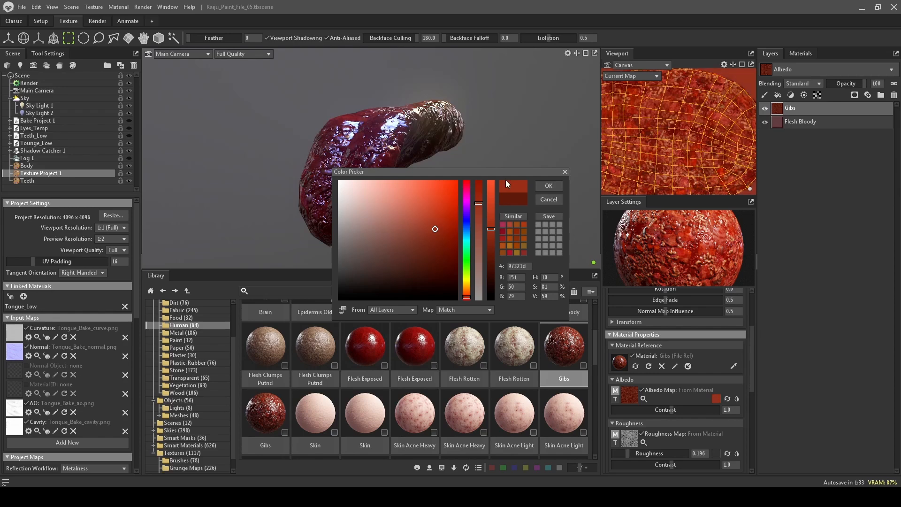
{"action": "left_click_drag", "start_coordinate": [501, 172], "coordinate": [601, 116]}
{"action": "left_click", "coordinate": [651, 125]}
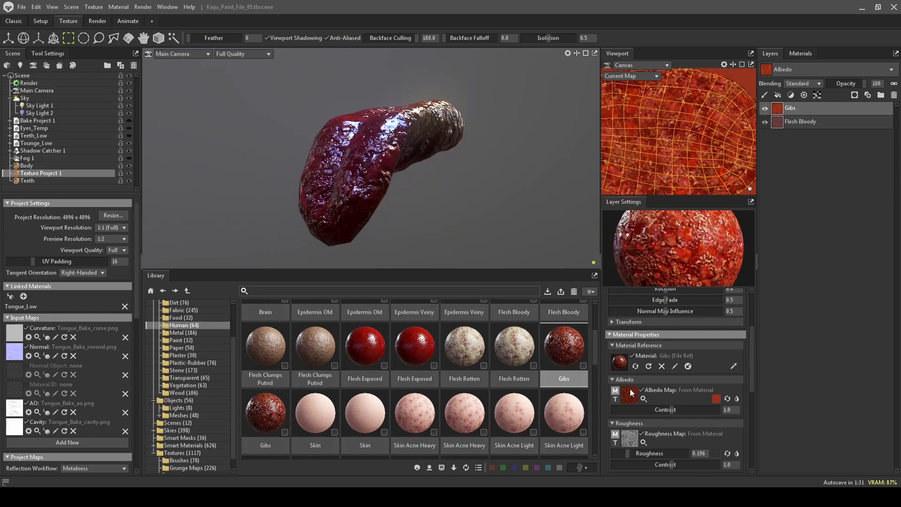
Step: Raise the Gibs layer's albedo contrast to 1.82 and check the tongue from different angles
{"action": "mouse_move", "coordinate": [666, 412]}
{"action": "left_mouse_down"}
{"action": "mouse_move", "coordinate": [704, 411]}
{"action": "mouse_move", "coordinate": [682, 410]}
{"action": "left_mouse_up"}
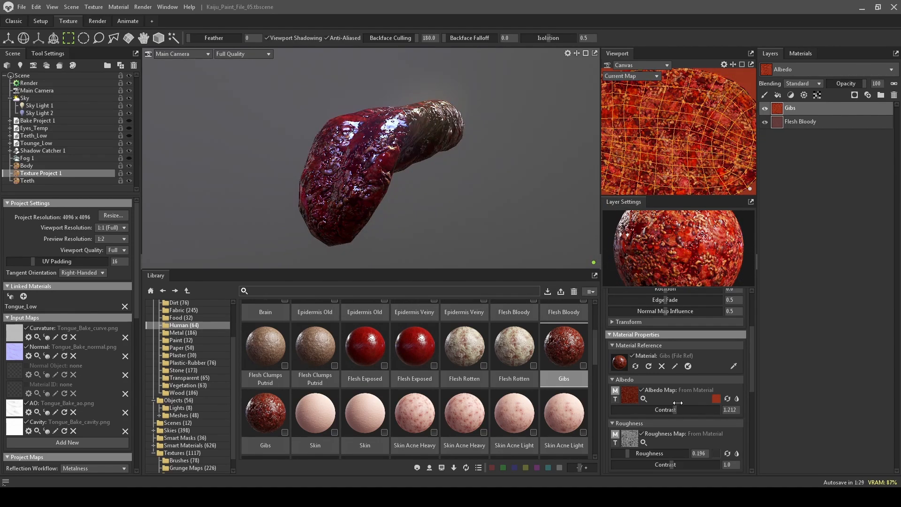
{"action": "scroll", "coordinate": [501, 183], "scroll_direction": "down", "scroll_amount": 5}
{"action": "left_click_drag", "start_coordinate": [501, 183], "coordinate": [486, 208], "text": "alt"}
{"action": "scroll", "coordinate": [487, 186], "scroll_direction": "up", "scroll_amount": 5}
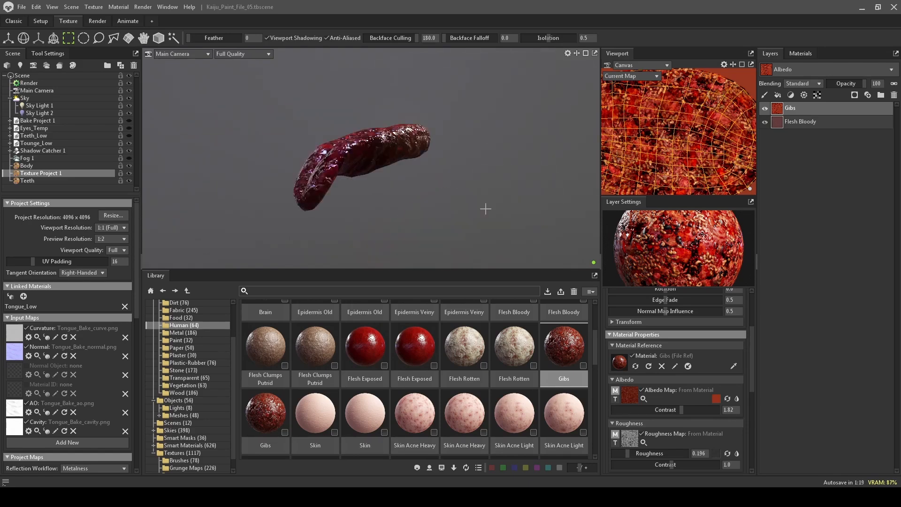
{"action": "left_click_drag", "start_coordinate": [496, 171], "coordinate": [492, 216], "text": "alt"}
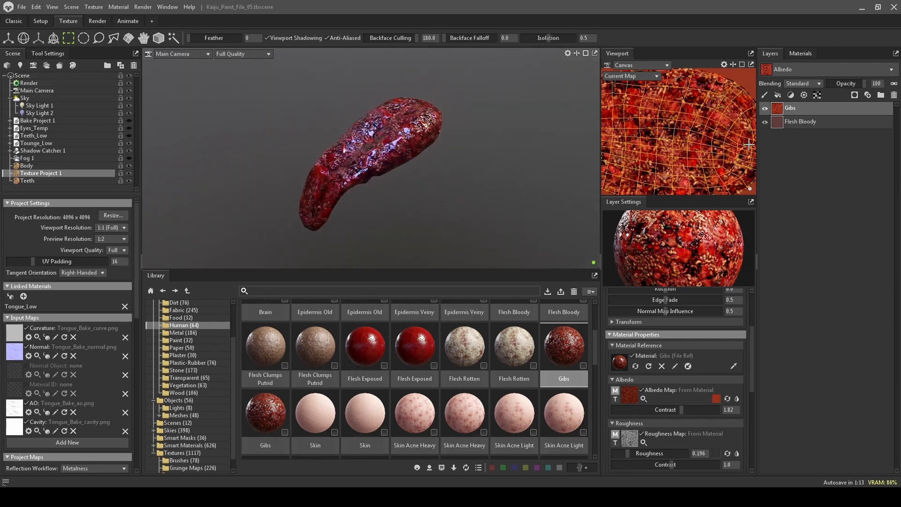
Step: Add a black paint mask to the Gibs layer
{"action": "left_click", "coordinate": [855, 95]}
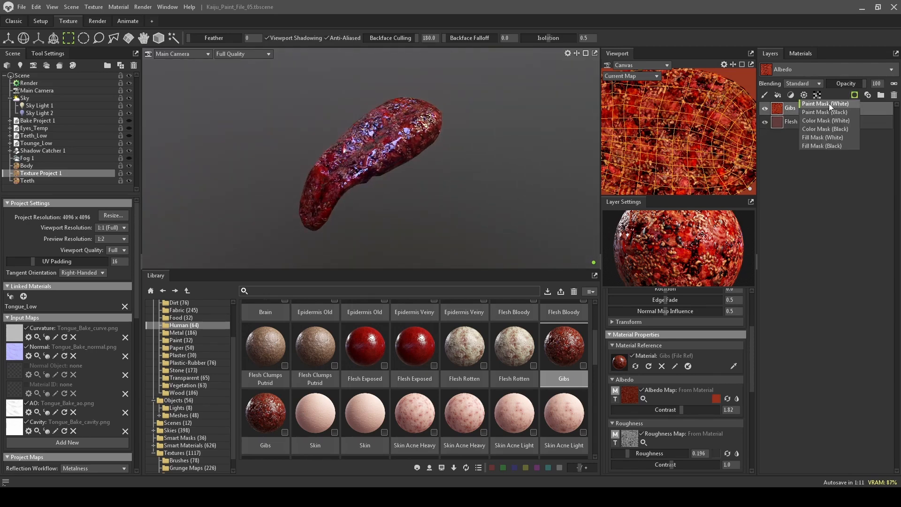
{"action": "left_click", "coordinate": [818, 112]}
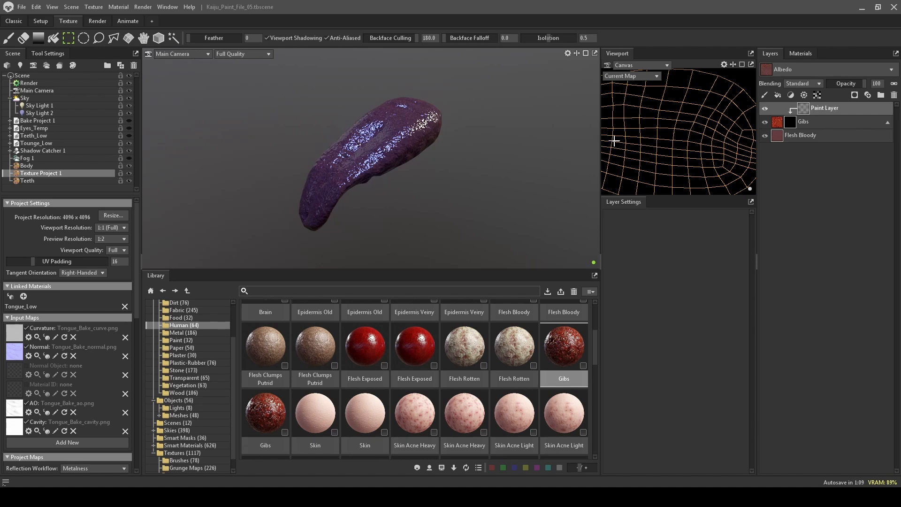
{"action": "left_click_drag", "start_coordinate": [452, 139], "coordinate": [371, 147], "text": "alt"}
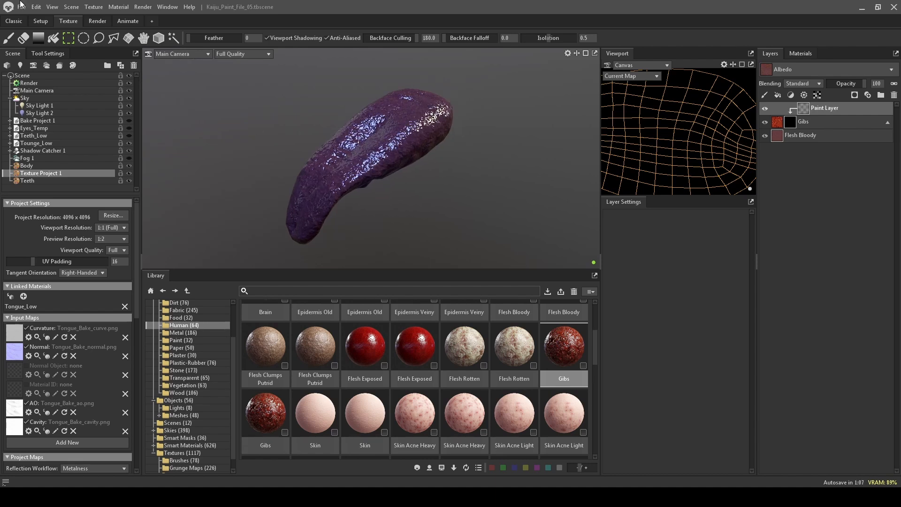
Step: Paint the Gibs material onto the tongue's upper surface with a size 67 brush mirrored across the X axis
{"action": "left_click", "coordinate": [9, 37]}
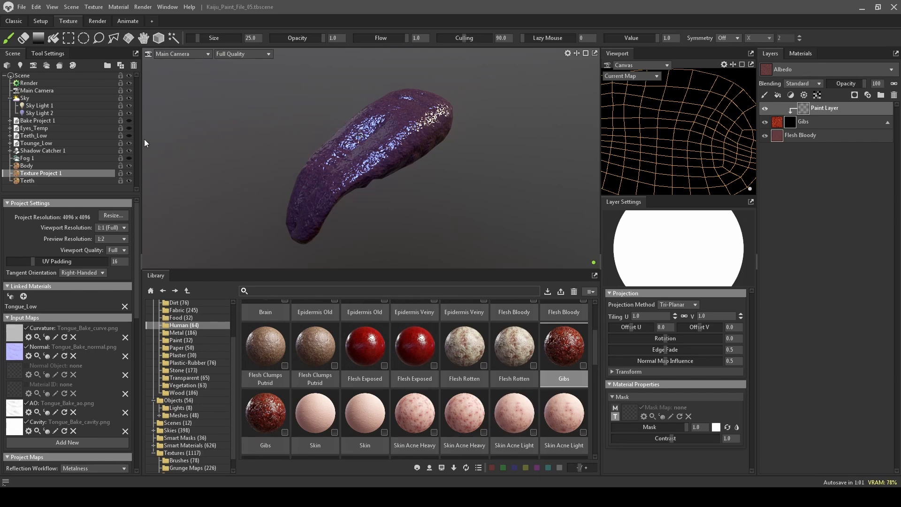
{"action": "left_click", "coordinate": [48, 53]}
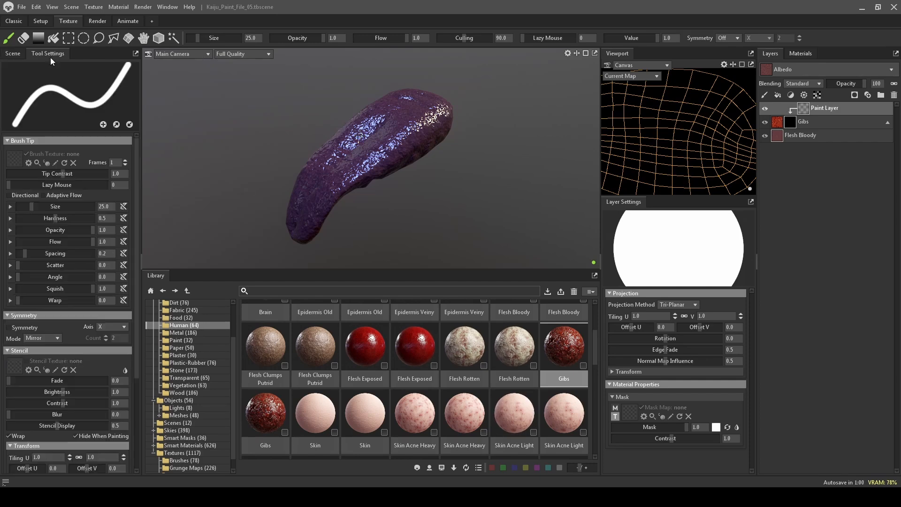
{"action": "left_click", "coordinate": [22, 328]}
{"action": "right_click_drag", "start_coordinate": [312, 203], "coordinate": [329, 203]}
{"action": "mouse_move", "coordinate": [297, 229]}
{"action": "left_mouse_down"}
{"action": "mouse_move", "coordinate": [315, 187]}
{"action": "mouse_move", "coordinate": [326, 180]}
{"action": "mouse_move", "coordinate": [302, 226]}
{"action": "mouse_move", "coordinate": [352, 145]}
{"action": "mouse_move", "coordinate": [399, 146]}
{"action": "mouse_move", "coordinate": [427, 113]}
{"action": "mouse_move", "coordinate": [358, 136]}
{"action": "mouse_move", "coordinate": [371, 119]}
{"action": "mouse_move", "coordinate": [345, 154]}
{"action": "mouse_move", "coordinate": [359, 135]}
{"action": "left_mouse_up"}
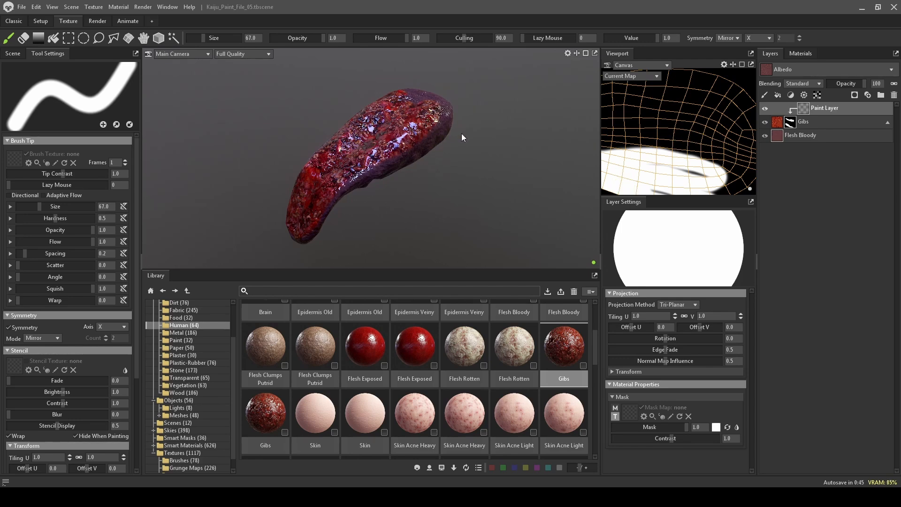
Step: Extend the painted Gibs mask along the tongue's sides and even out its lower edge
{"action": "mouse_move", "coordinate": [463, 136]}
{"action": "left_mouse_down", "text": "alt"}
{"action": "mouse_move", "coordinate": [455, 179]}
{"action": "mouse_move", "coordinate": [407, 163]}
{"action": "mouse_move", "coordinate": [467, 165]}
{"action": "mouse_move", "coordinate": [465, 127]}
{"action": "mouse_move", "coordinate": [465, 136]}
{"action": "mouse_move", "coordinate": [432, 130]}
{"action": "mouse_move", "coordinate": [383, 197]}
{"action": "mouse_move", "coordinate": [417, 137]}
{"action": "mouse_move", "coordinate": [332, 146]}
{"action": "mouse_move", "coordinate": [301, 162]}
{"action": "mouse_move", "coordinate": [277, 199]}
{"action": "left_mouse_up", "text": "alt"}
{"action": "left_click_drag", "start_coordinate": [407, 194], "coordinate": [354, 161], "text": "alt"}
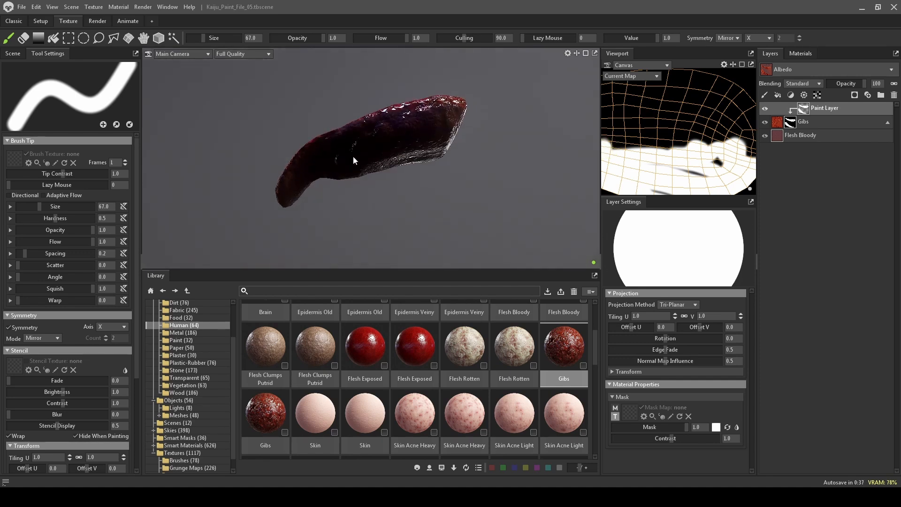
{"action": "left_click", "coordinate": [401, 110]}
{"action": "left_click_drag", "start_coordinate": [437, 144], "coordinate": [337, 174], "text": "shift"}
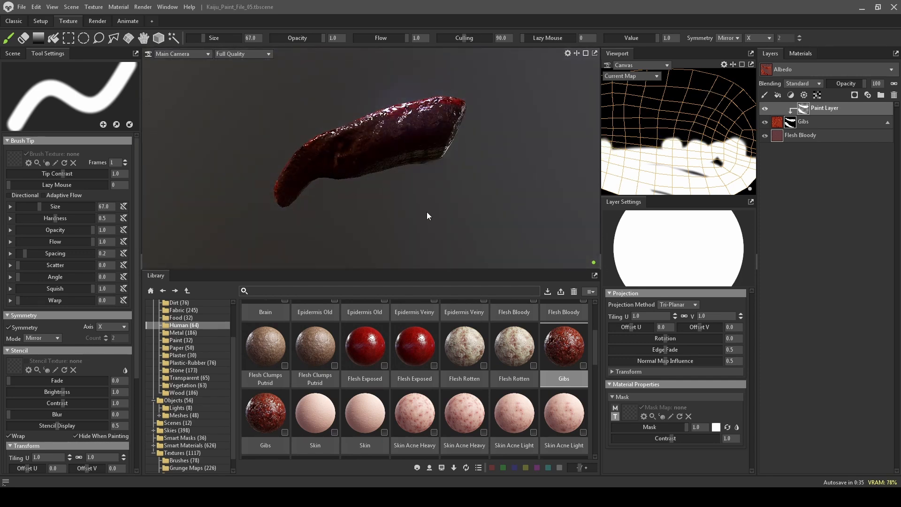
{"action": "mouse_move", "coordinate": [426, 213]}
{"action": "left_mouse_down", "text": "alt"}
{"action": "mouse_move", "coordinate": [459, 191]}
{"action": "mouse_move", "coordinate": [462, 147]}
{"action": "left_mouse_up", "text": "alt"}
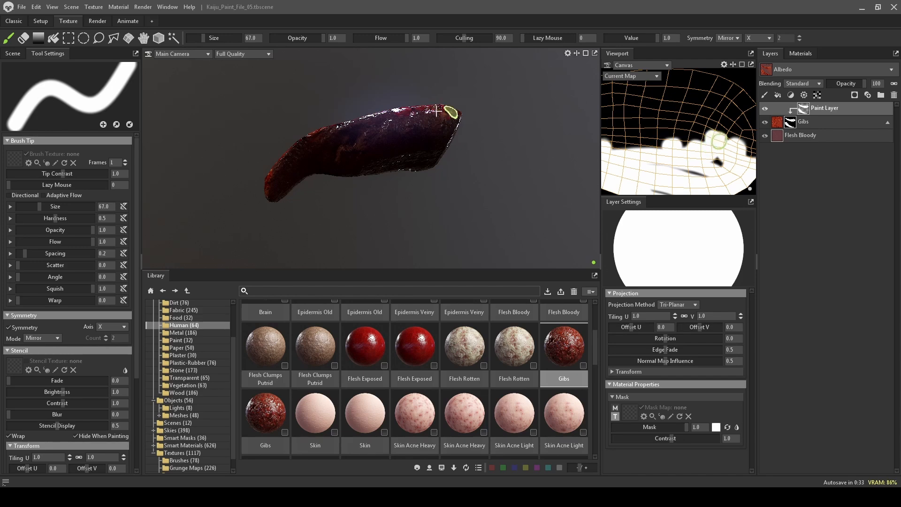
{"action": "left_click_drag", "start_coordinate": [483, 201], "coordinate": [407, 153], "text": "alt"}
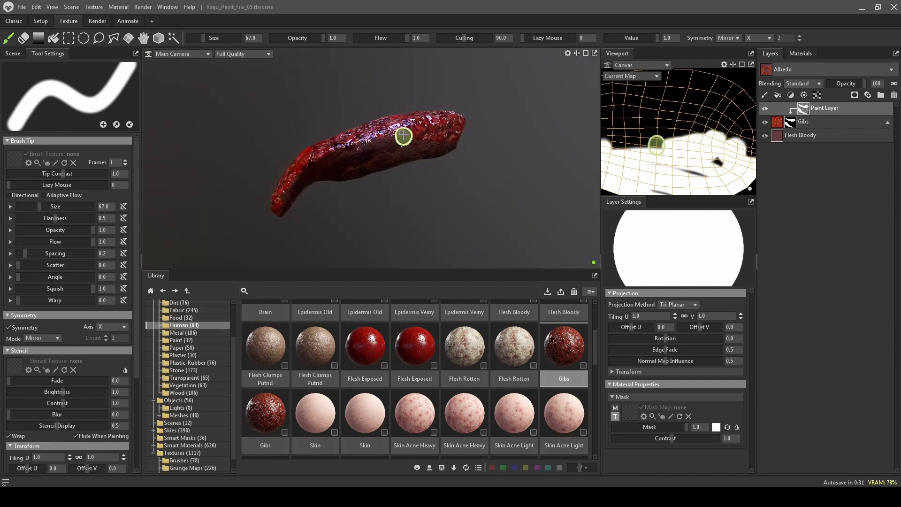
{"action": "mouse_move", "coordinate": [334, 167]}
{"action": "left_mouse_down", "text": "alt"}
{"action": "mouse_move", "coordinate": [434, 242]}
{"action": "mouse_move", "coordinate": [396, 214]}
{"action": "mouse_move", "coordinate": [431, 207]}
{"action": "left_mouse_up", "text": "alt"}
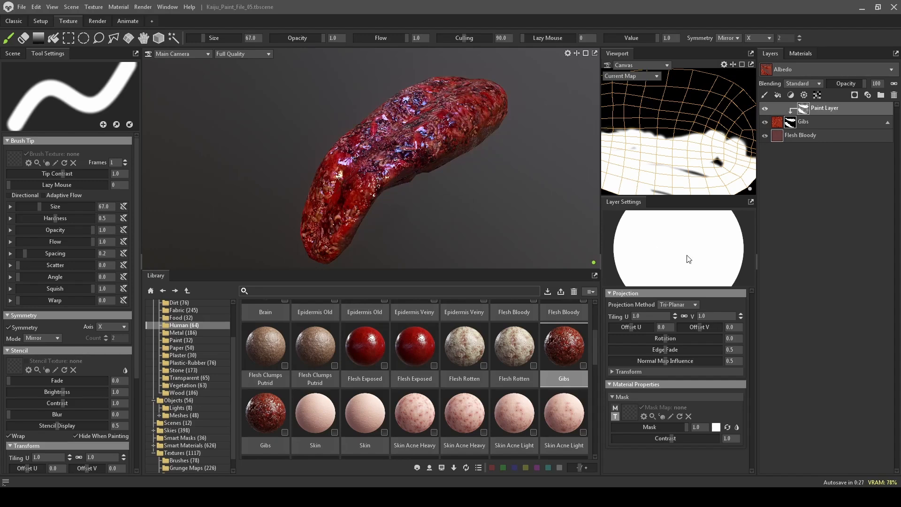
Step: Turn off the Gibs layer's roughness and metalness maps, and compare the surface with its normal map off and on
{"action": "key", "text": "Delete"}
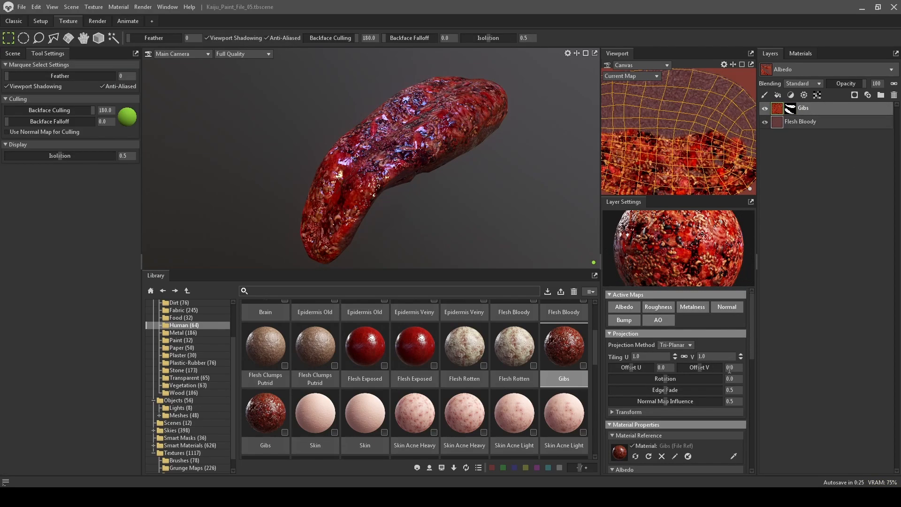
{"action": "left_click", "coordinate": [659, 306]}
{"action": "left_click", "coordinate": [691, 307]}
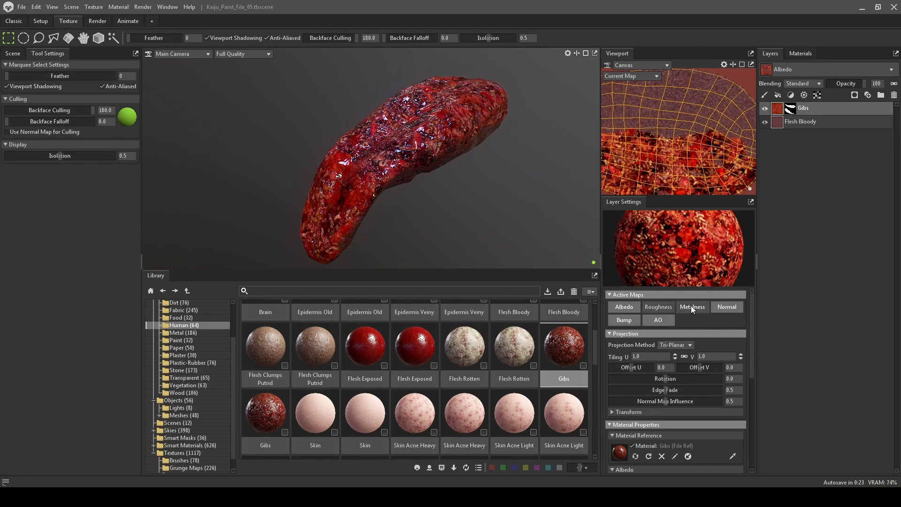
{"action": "left_click", "coordinate": [726, 304]}
{"action": "left_click", "coordinate": [727, 306]}
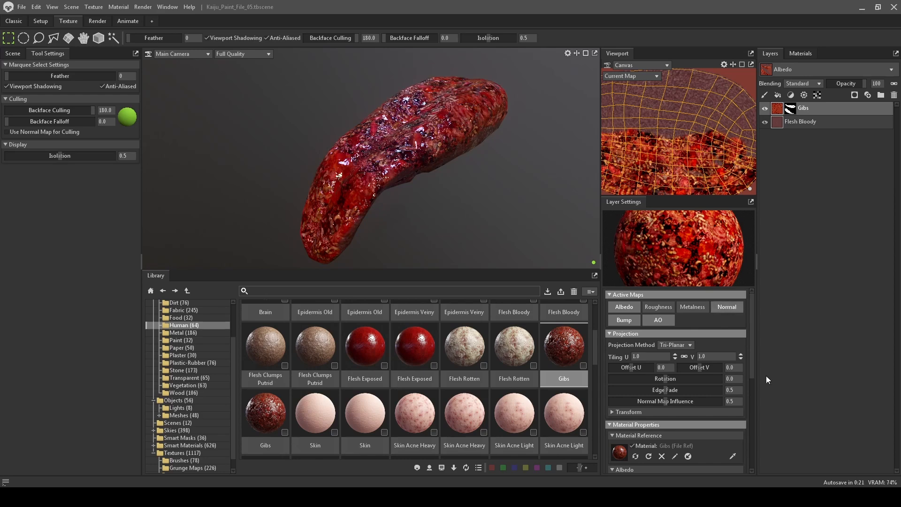
Step: Lower the Gibs layer's albedo contrast to 1.14 and its normal contrast to 0.798
{"action": "left_click_drag", "start_coordinate": [752, 348], "coordinate": [756, 399]}
{"action": "mouse_move", "coordinate": [671, 391]}
{"action": "left_mouse_down"}
{"action": "mouse_move", "coordinate": [658, 391]}
{"action": "mouse_move", "coordinate": [673, 390]}
{"action": "left_mouse_up"}
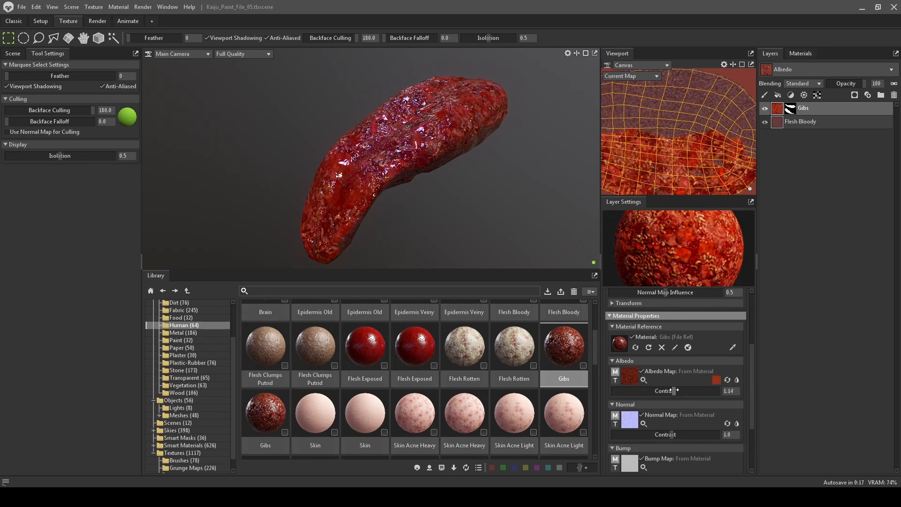
{"action": "scroll", "coordinate": [753, 393], "scroll_direction": "down", "scroll_amount": 3}
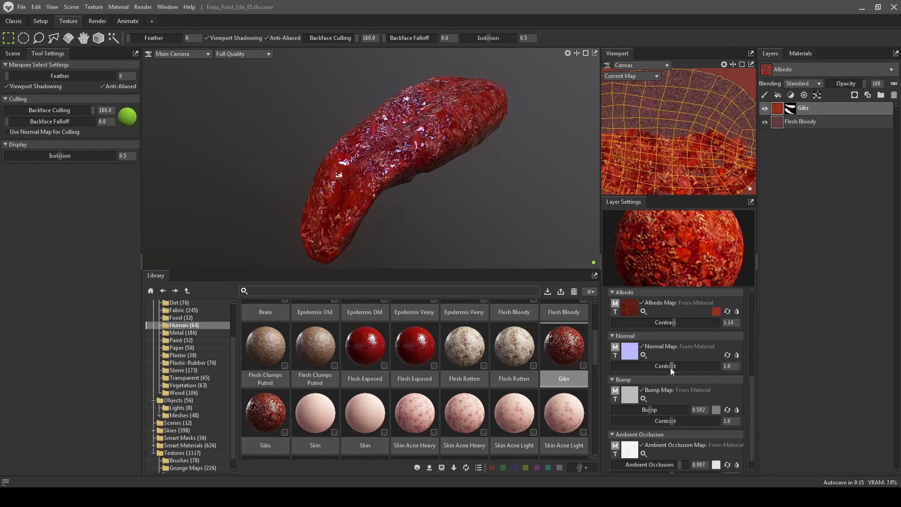
{"action": "mouse_move", "coordinate": [671, 367]}
{"action": "left_mouse_down"}
{"action": "mouse_move", "coordinate": [657, 367]}
{"action": "mouse_move", "coordinate": [671, 369]}
{"action": "left_mouse_up"}
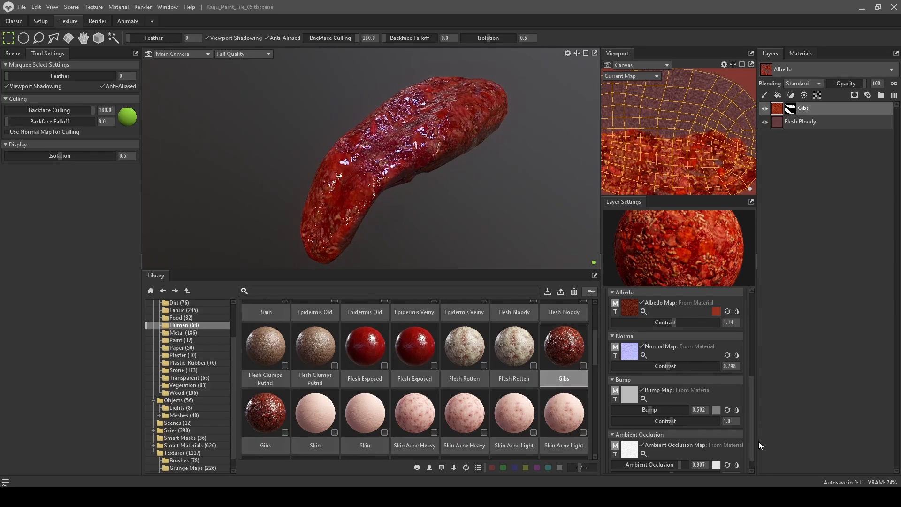
{"action": "scroll", "coordinate": [752, 448], "scroll_direction": "down", "scroll_amount": 1}
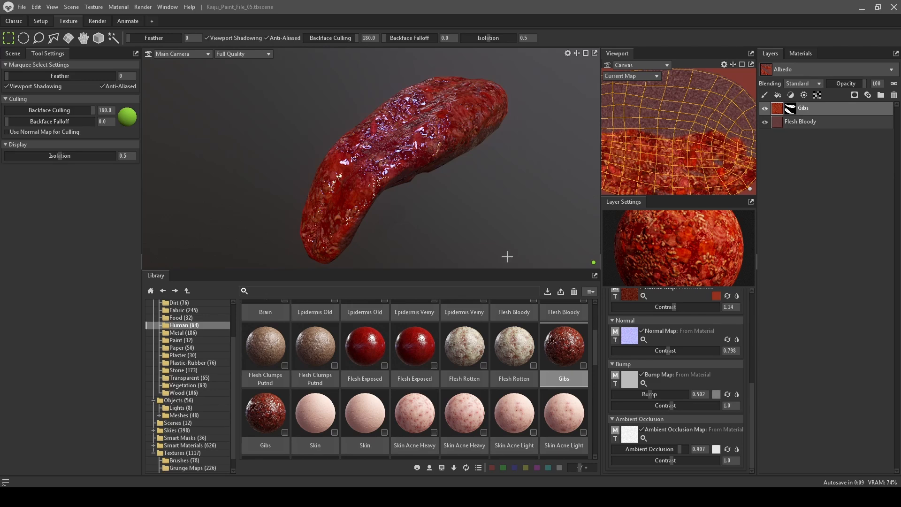
{"action": "left_click_drag", "start_coordinate": [507, 257], "coordinate": [507, 202], "text": "alt"}
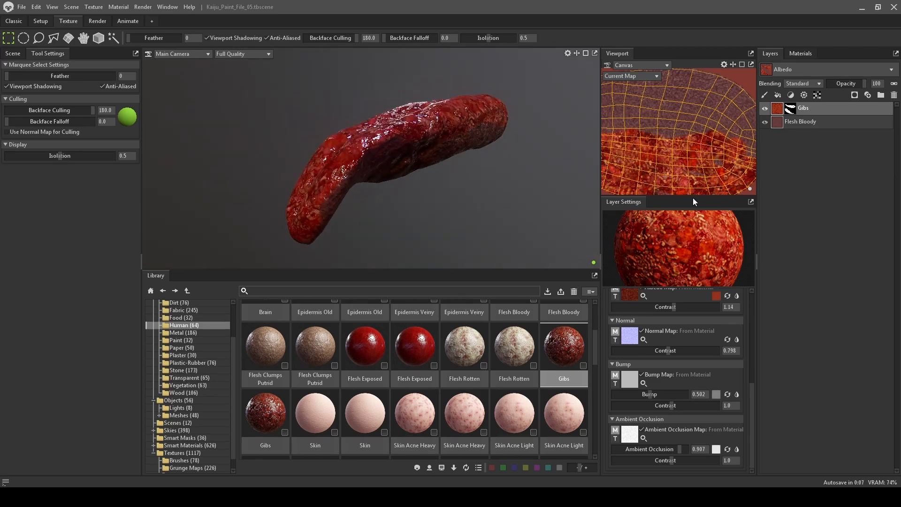
Step: Raise the Flesh Bloody layer's roughness to 0.41
{"action": "left_click", "coordinate": [784, 123]}
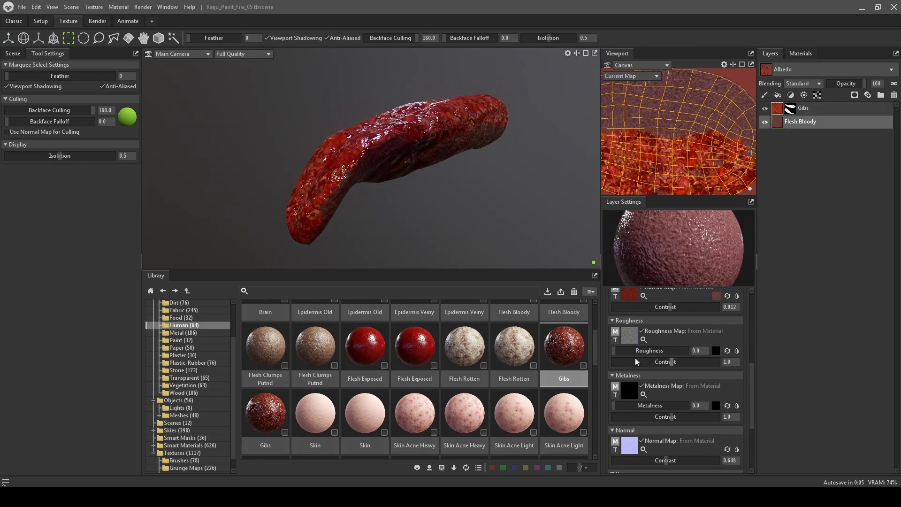
{"action": "left_click_drag", "start_coordinate": [625, 356], "coordinate": [638, 352]}
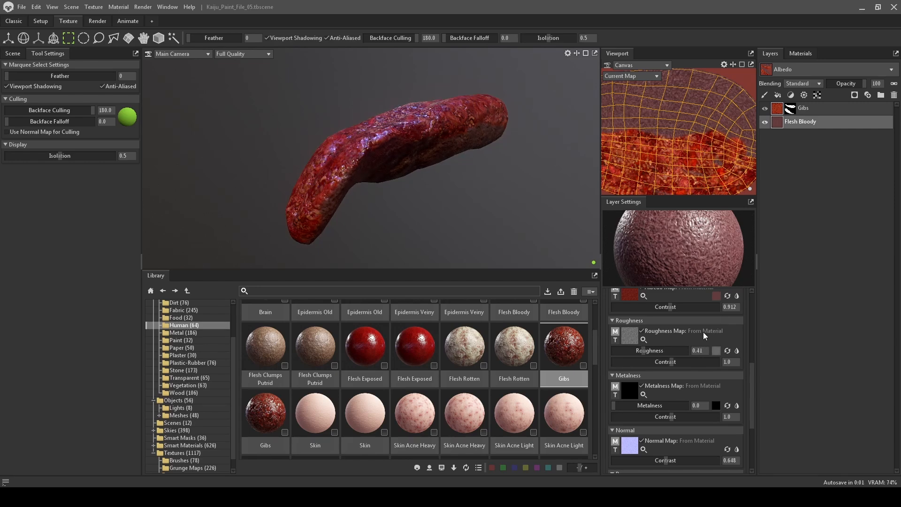
Step: Re-enable the Gibs layer's roughness map and set its roughness to 0.045
{"action": "left_click", "coordinate": [778, 111]}
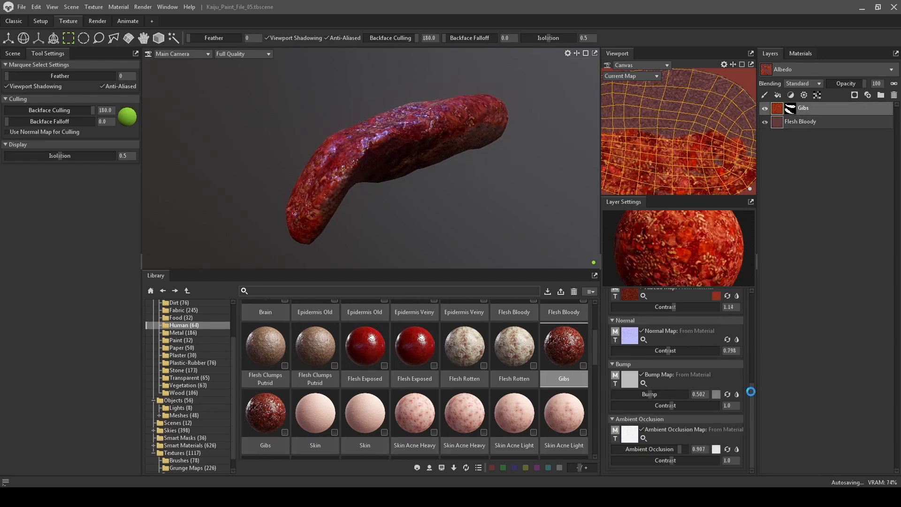
{"action": "left_click_drag", "start_coordinate": [752, 394], "coordinate": [754, 303]}
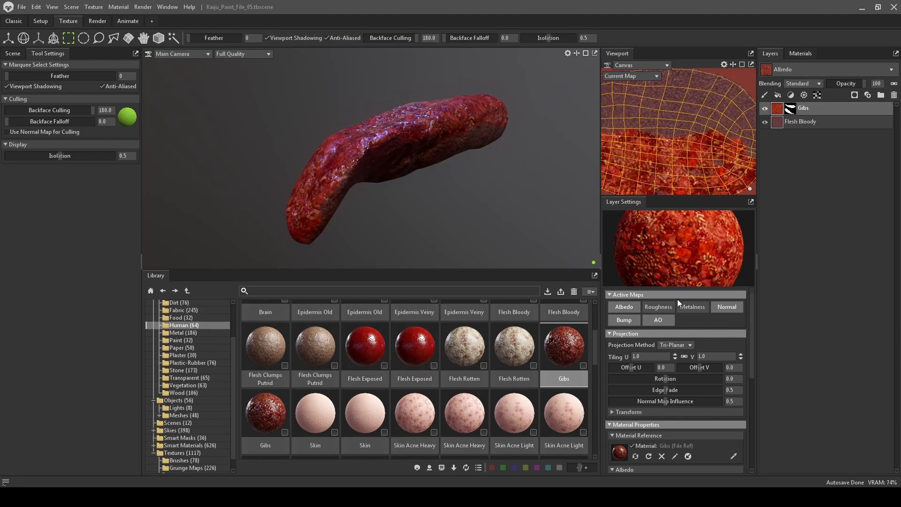
{"action": "left_click", "coordinate": [663, 307]}
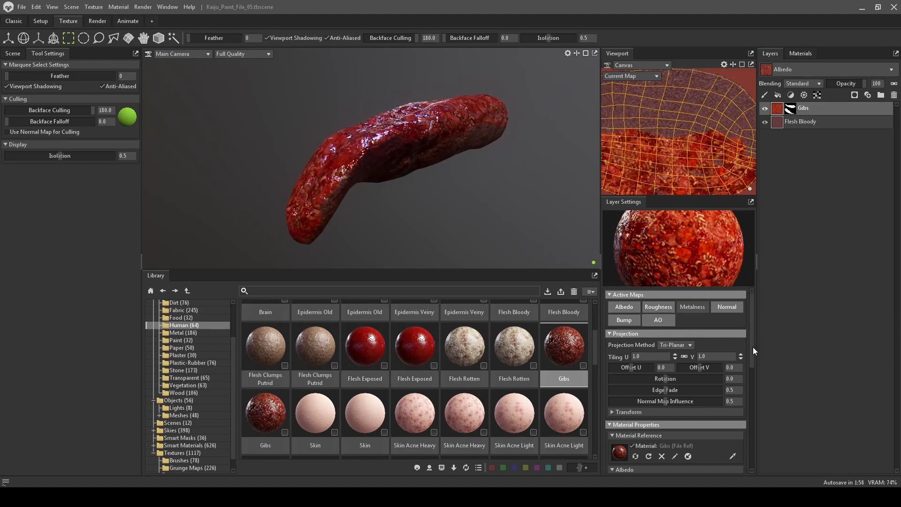
{"action": "left_click_drag", "start_coordinate": [753, 348], "coordinate": [761, 406]}
{"action": "left_click_drag", "start_coordinate": [625, 403], "coordinate": [605, 405]}
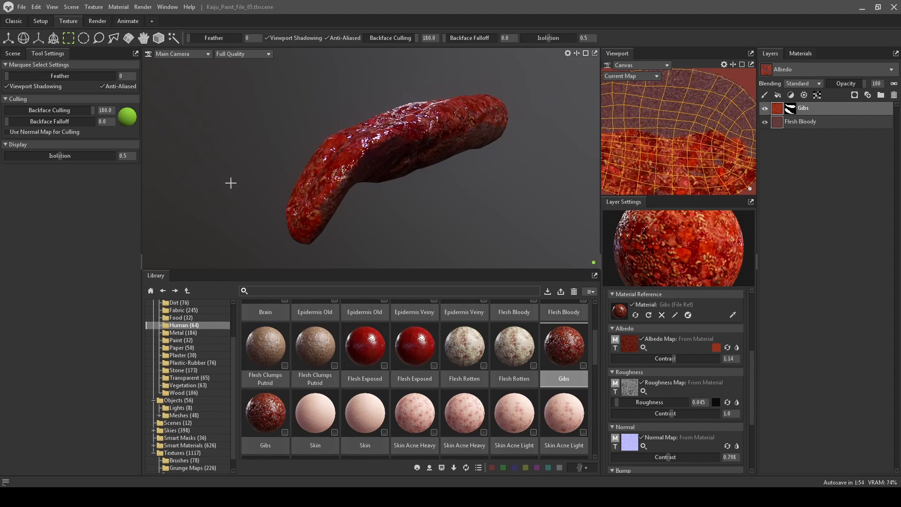
{"action": "left_click_drag", "start_coordinate": [231, 183], "coordinate": [473, 221]}
{"action": "left_click", "coordinate": [717, 348]}
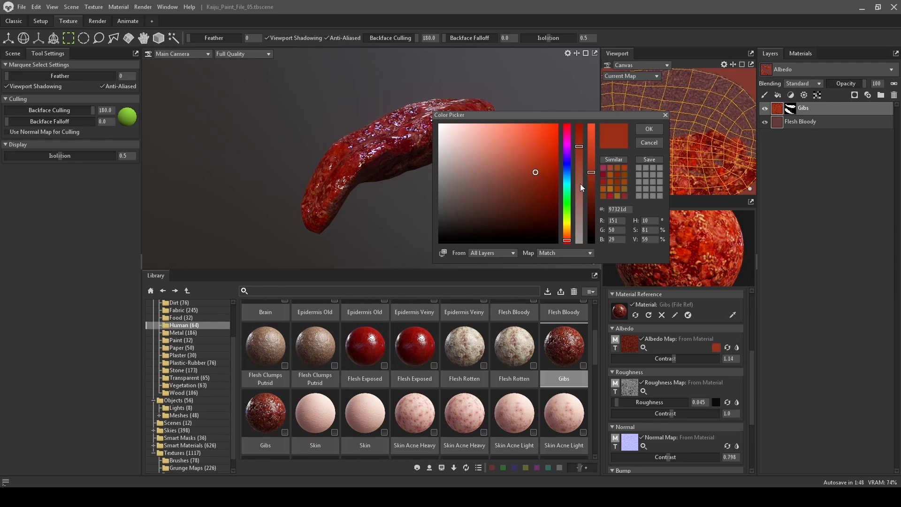
{"action": "mouse_move", "coordinate": [567, 240]}
{"action": "left_mouse_down"}
{"action": "mouse_move", "coordinate": [569, 136]}
{"action": "mouse_move", "coordinate": [565, 246]}
{"action": "left_mouse_up"}
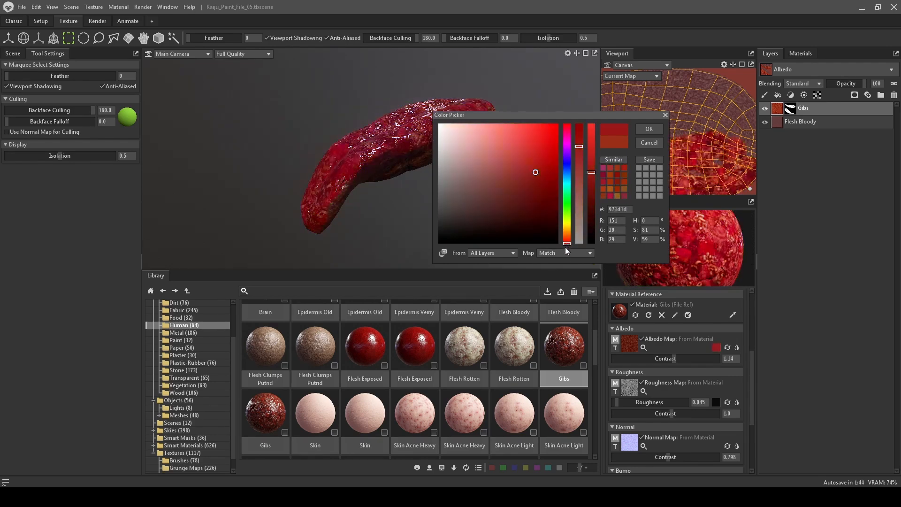
{"action": "left_click", "coordinate": [640, 142]}
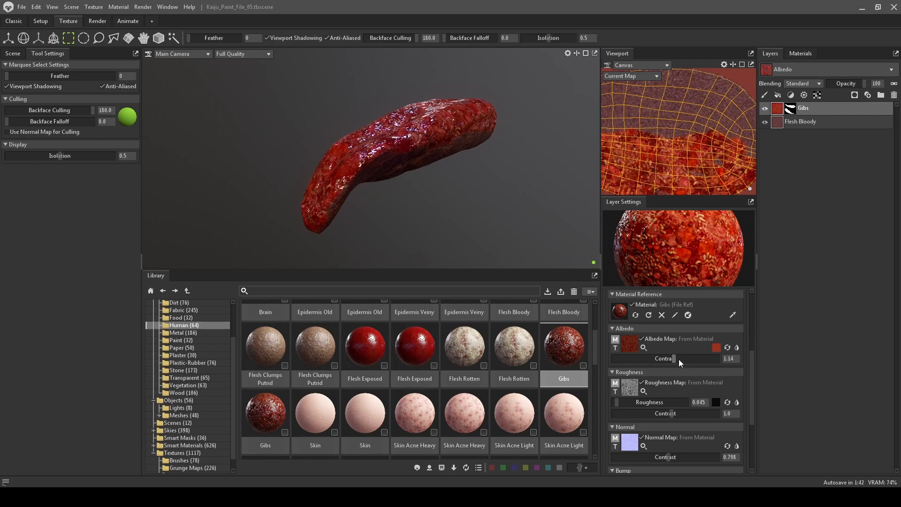
Step: Raise the Gibs layer's albedo contrast to 1.582 and check the tongue under changed lighting
{"action": "left_click_drag", "start_coordinate": [675, 357], "coordinate": [681, 356]}
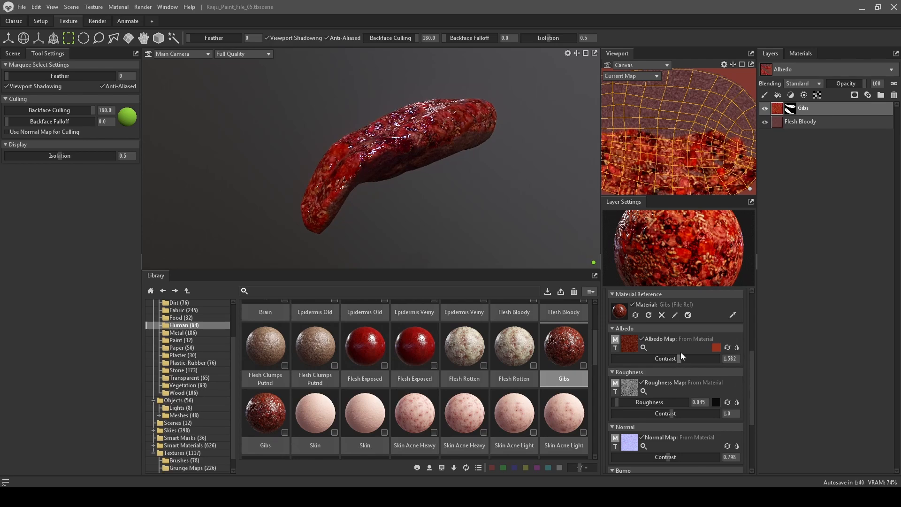
{"action": "left_click_drag", "start_coordinate": [241, 182], "coordinate": [435, 181]}
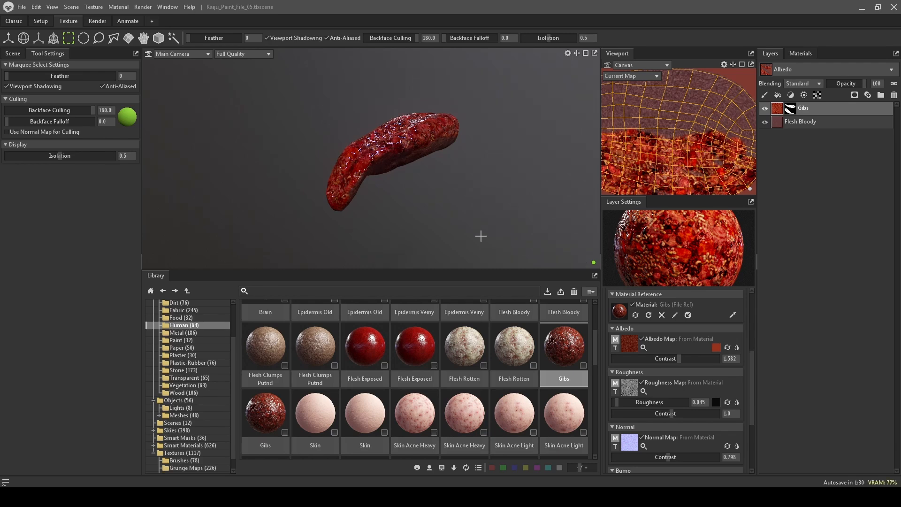
Step: Switch the main camera view to Draft Quality and inspect the tongue from several angles
{"action": "left_click", "coordinate": [243, 53]}
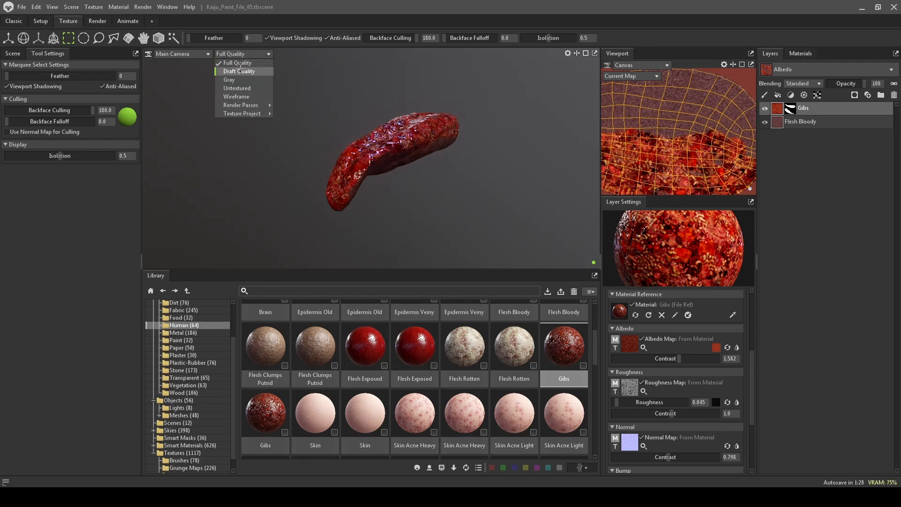
{"action": "left_click", "coordinate": [240, 72]}
{"action": "left_click_drag", "start_coordinate": [457, 215], "coordinate": [423, 199]}
{"action": "left_click_drag", "start_coordinate": [320, 216], "coordinate": [476, 212]}
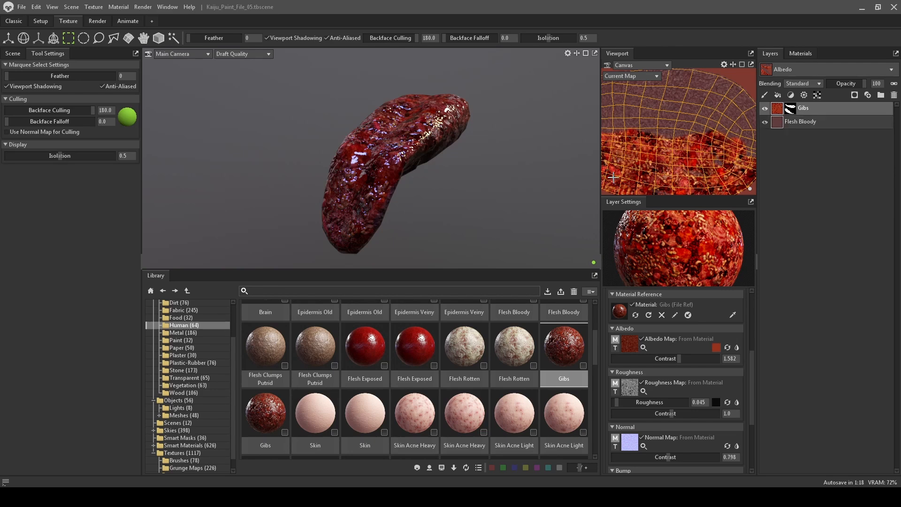
Step: Show Teeth_Low, Eyes_Temp and Bake Project 1 again in the scene
{"action": "left_click", "coordinate": [13, 53]}
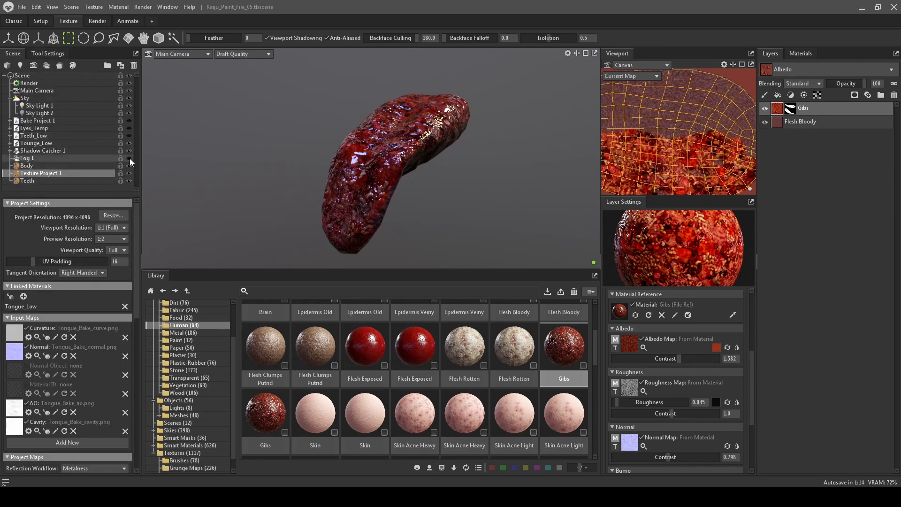
{"action": "left_click", "coordinate": [129, 136]}
{"action": "left_click", "coordinate": [130, 129]}
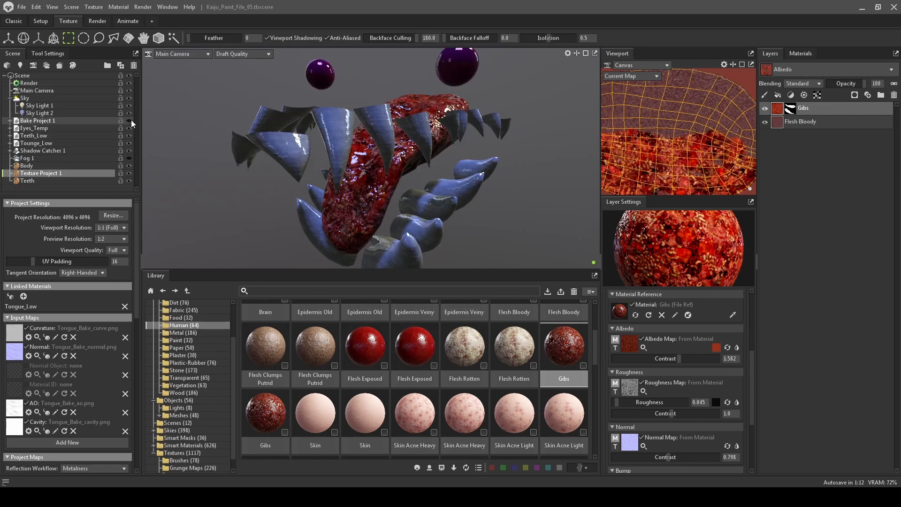
{"action": "left_click", "coordinate": [130, 120]}
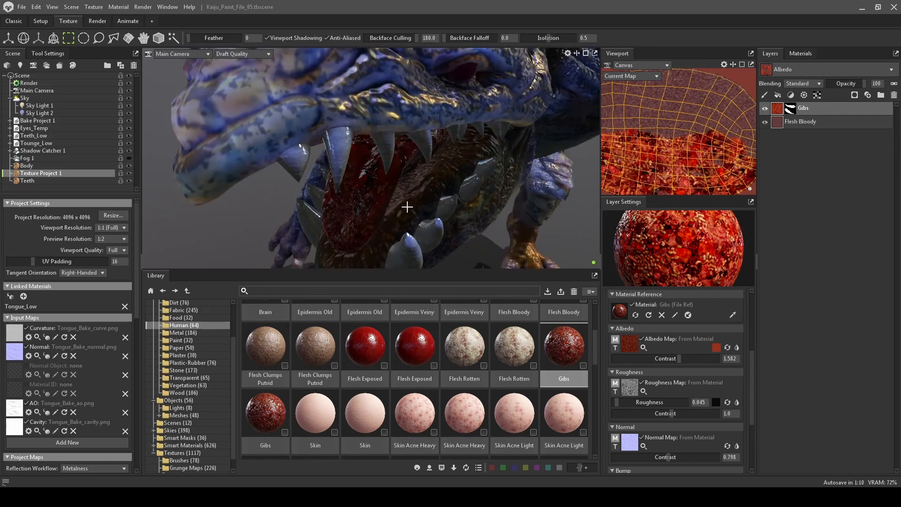
Step: Add a Hue / Saturation layer above Gibs and set its albedo hue to 0.03, saturation 0.79, value 2.212 and contrast 1.083
{"action": "scroll", "coordinate": [390, 149], "scroll_direction": "down", "scroll_amount": 5}
{"action": "left_click_drag", "start_coordinate": [258, 159], "coordinate": [286, 181]}
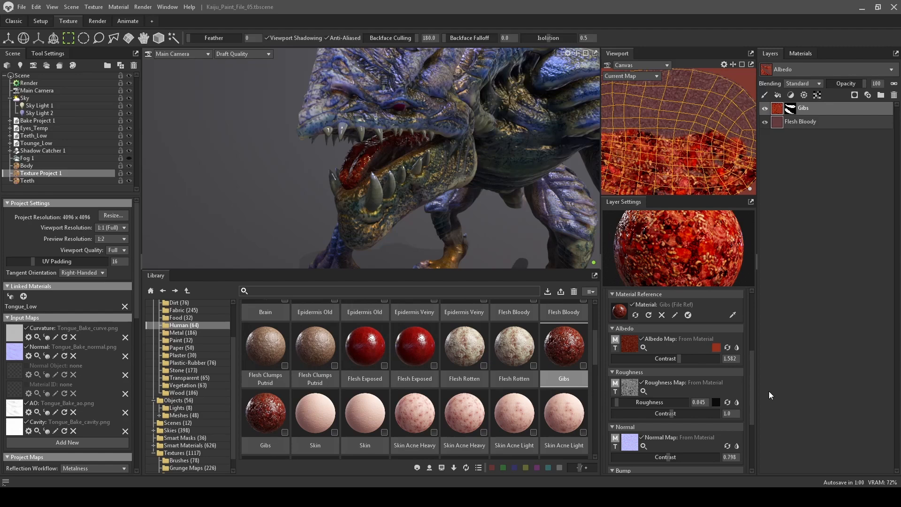
{"action": "left_click", "coordinate": [791, 96]}
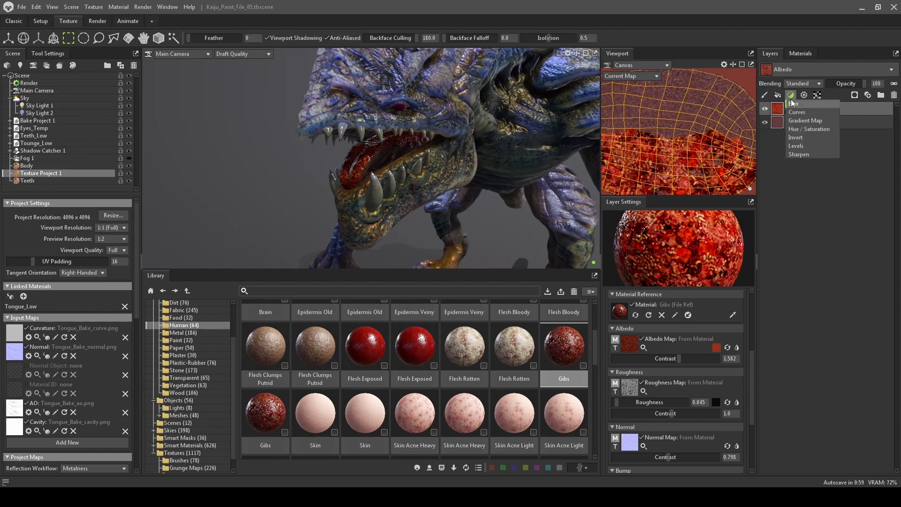
{"action": "left_click", "coordinate": [805, 127]}
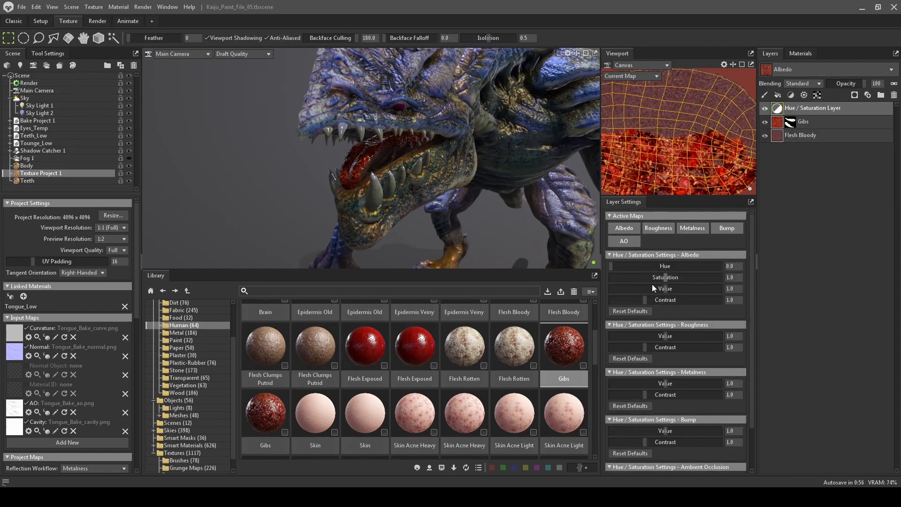
{"action": "left_click_drag", "start_coordinate": [618, 266], "coordinate": [614, 266]}
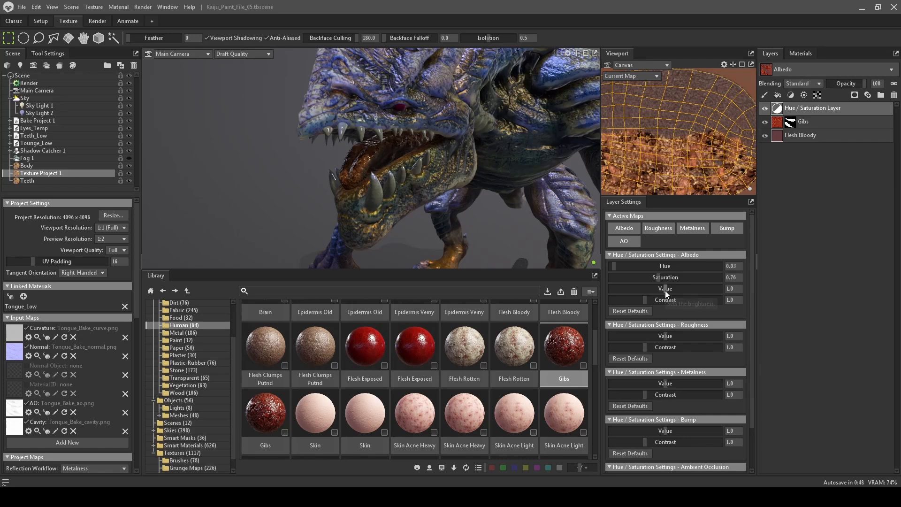
{"action": "left_click_drag", "start_coordinate": [666, 288], "coordinate": [614, 267]}
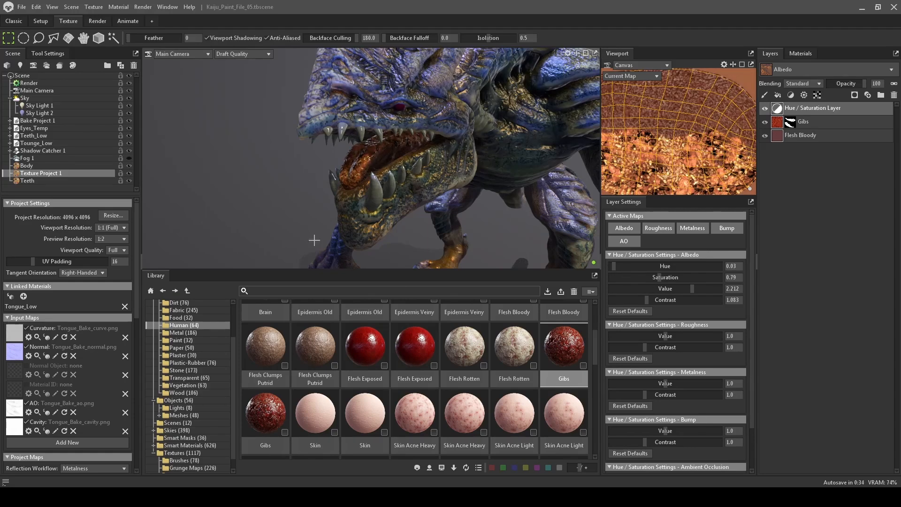
Step: Inspect the recolored tongue inside the creature's mouth from several angles, up close and within the whole body
{"action": "right_click_drag", "start_coordinate": [290, 207], "coordinate": [388, 165], "text": "alt"}
{"action": "left_click_drag", "start_coordinate": [388, 165], "coordinate": [300, 198], "text": "alt"}
{"action": "right_click_drag", "start_coordinate": [300, 197], "coordinate": [403, 230], "text": "alt"}
{"action": "left_click_drag", "start_coordinate": [253, 220], "coordinate": [279, 215], "text": "alt"}
{"action": "right_click_drag", "start_coordinate": [279, 214], "coordinate": [339, 190], "text": "alt"}
{"action": "left_click_drag", "start_coordinate": [283, 206], "coordinate": [360, 202], "text": "alt"}
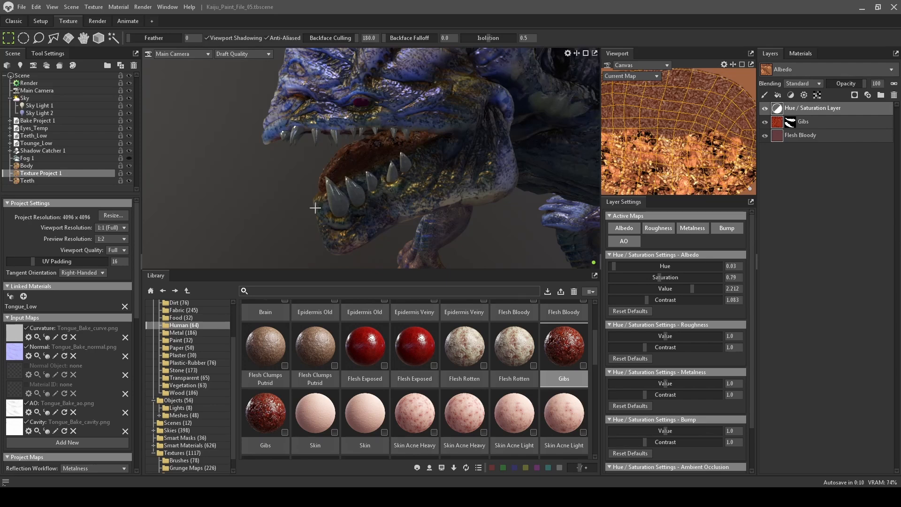
{"action": "left_click_drag", "start_coordinate": [236, 203], "coordinate": [325, 183], "text": "alt"}
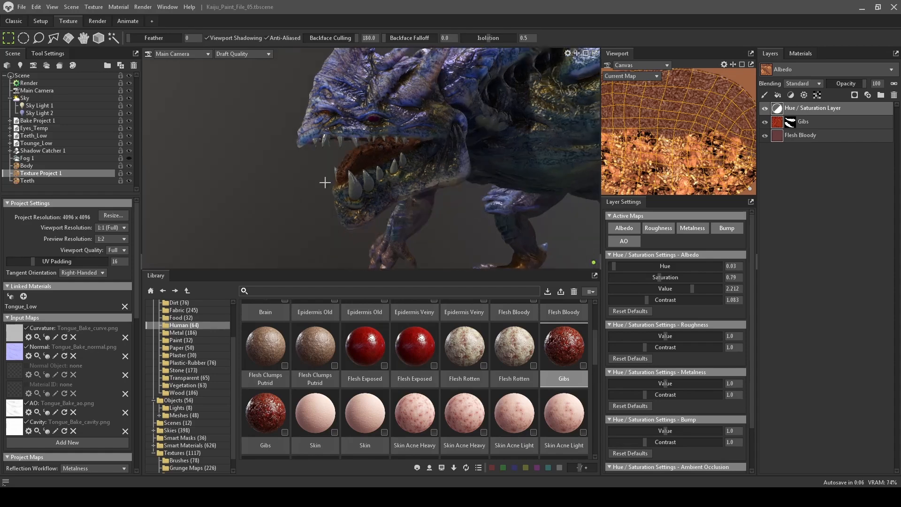
{"action": "left_click_drag", "start_coordinate": [365, 160], "coordinate": [330, 142], "text": "alt"}
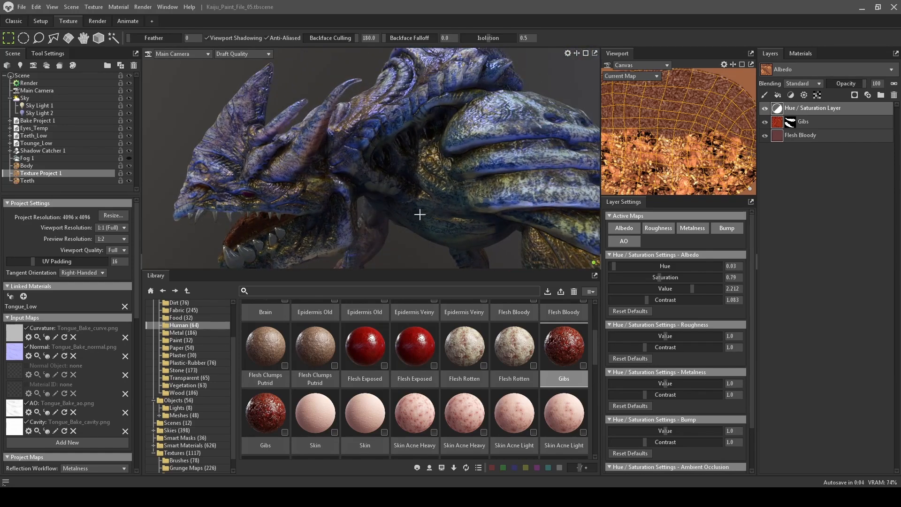
{"action": "scroll", "coordinate": [420, 214], "scroll_direction": "down", "scroll_amount": 4}
{"action": "middle_click_drag", "start_coordinate": [420, 214], "coordinate": [402, 197], "text": "alt"}
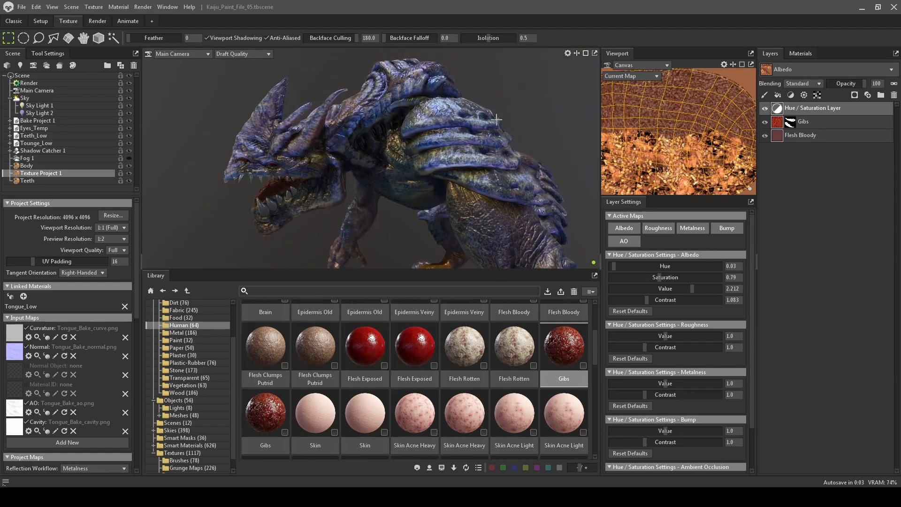
Step: Preview the whole creature in Full Quality from the side and front
{"action": "left_click", "coordinate": [265, 54]}
{"action": "left_click", "coordinate": [246, 65]}
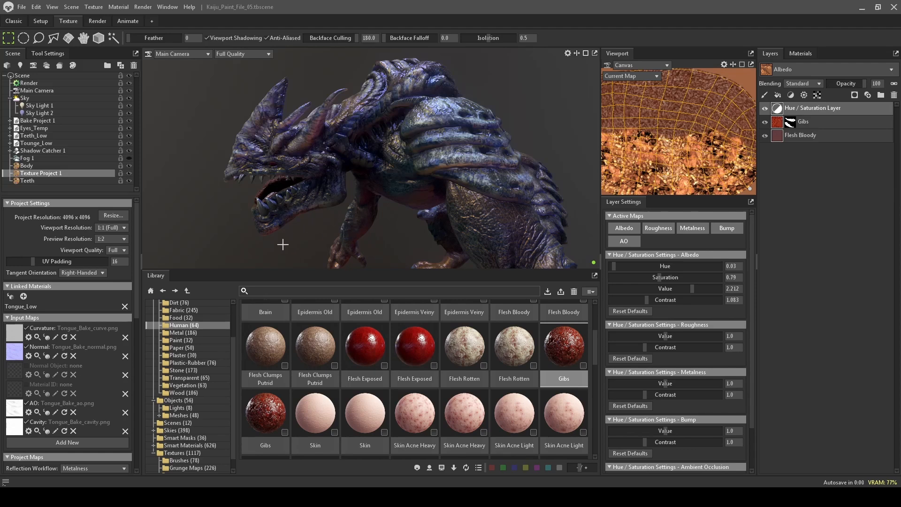
{"action": "left_click_drag", "start_coordinate": [282, 245], "coordinate": [550, 148], "text": "alt"}
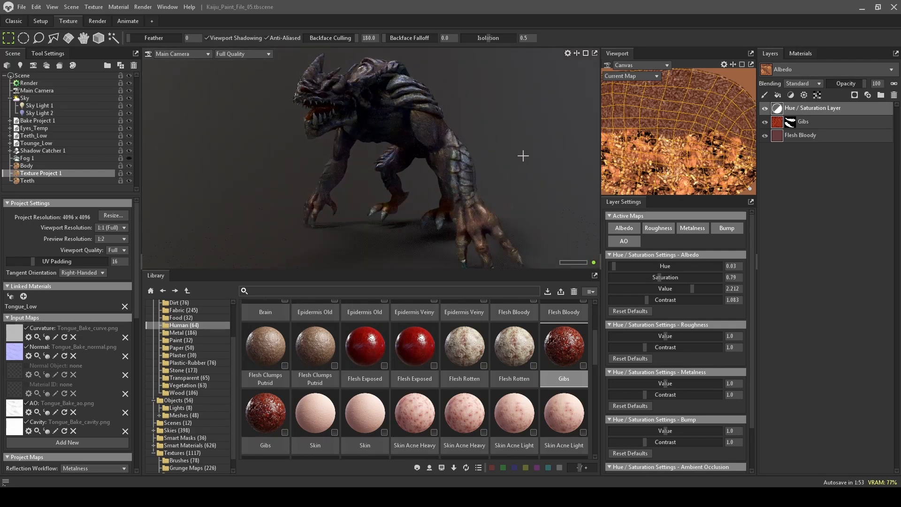
{"action": "left_click_drag", "start_coordinate": [499, 147], "coordinate": [540, 142], "text": "alt"}
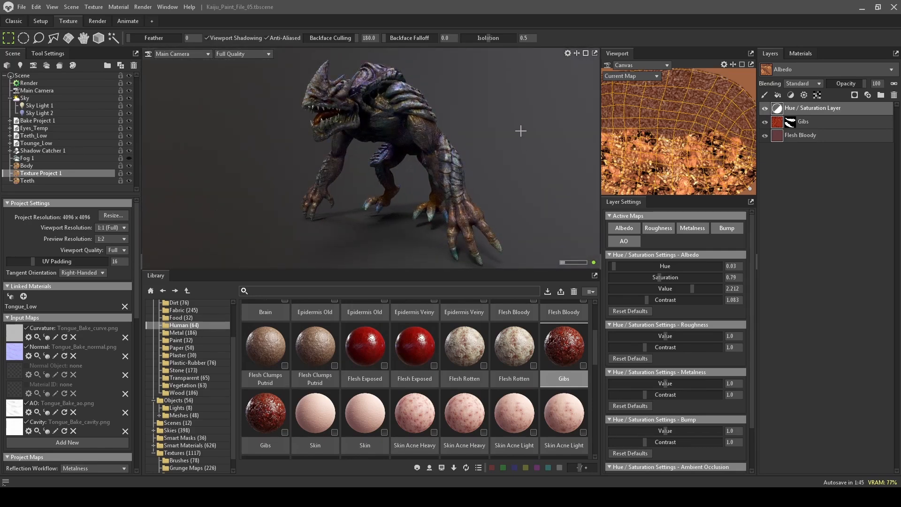
Step: Return the main camera view to Draft Quality and examine the tongue and teeth up close
{"action": "left_click", "coordinate": [257, 54]}
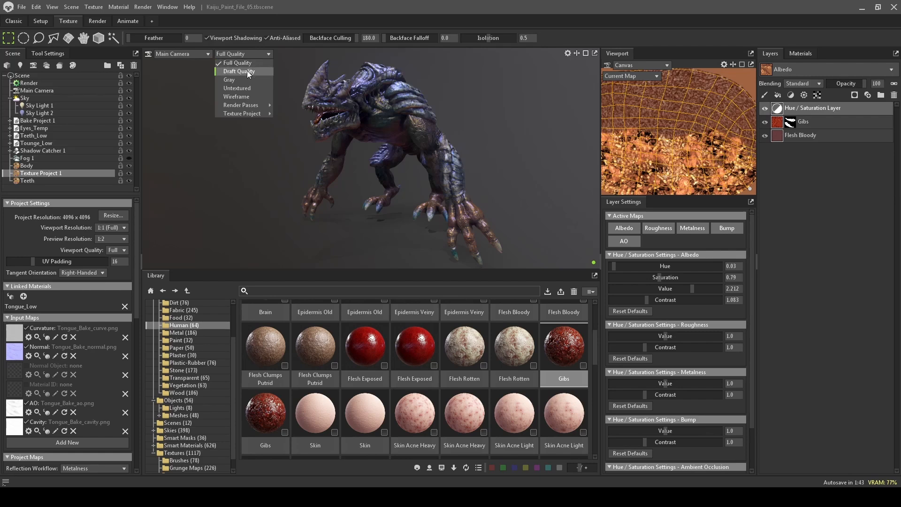
{"action": "left_click", "coordinate": [248, 72]}
{"action": "scroll", "coordinate": [412, 229], "scroll_direction": "up", "scroll_amount": 5}
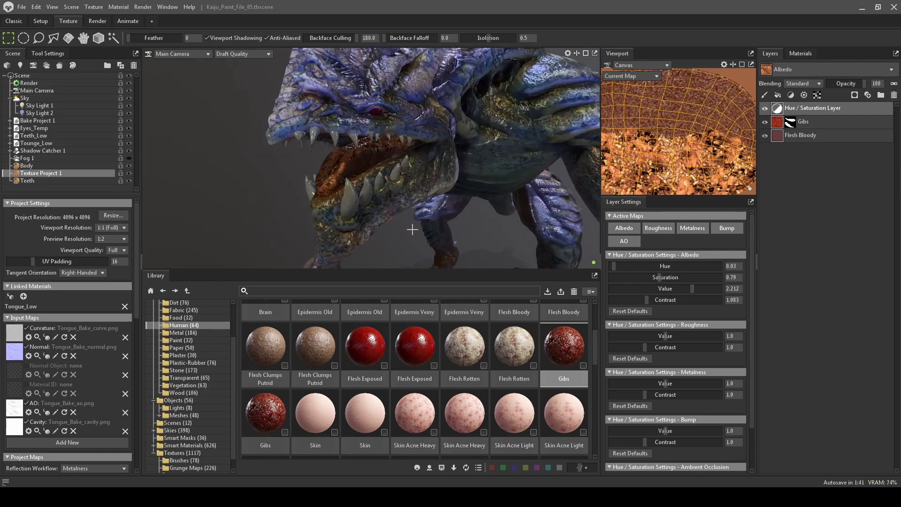
{"action": "scroll", "coordinate": [412, 229], "scroll_direction": "up", "scroll_amount": 3}
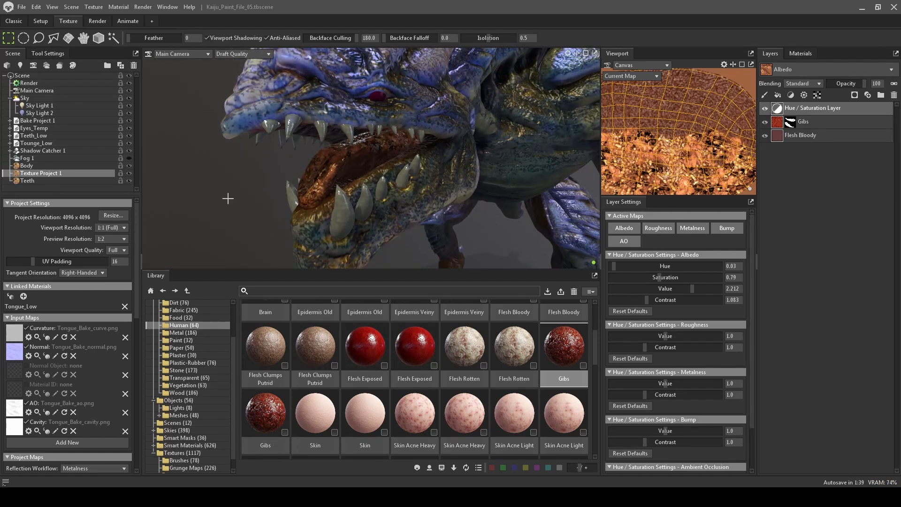
{"action": "mouse_move", "coordinate": [228, 199]}
{"action": "left_mouse_down", "text": "alt"}
{"action": "mouse_move", "coordinate": [249, 192]}
{"action": "mouse_move", "coordinate": [280, 202]}
{"action": "mouse_move", "coordinate": [327, 197]}
{"action": "mouse_move", "coordinate": [241, 204]}
{"action": "left_mouse_up", "text": "alt"}
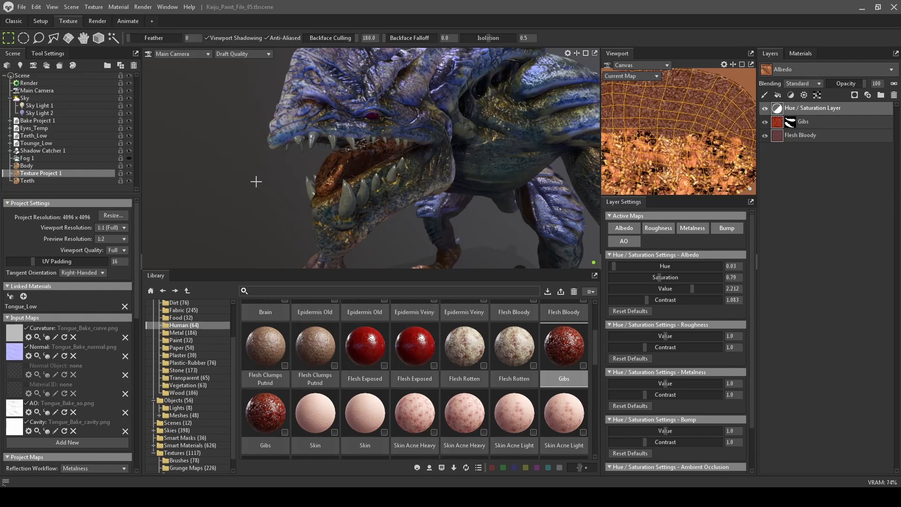
{"action": "mouse_move", "coordinate": [230, 196]}
{"action": "left_mouse_down", "text": "alt"}
{"action": "mouse_move", "coordinate": [273, 189]}
{"action": "mouse_move", "coordinate": [231, 194]}
{"action": "mouse_move", "coordinate": [245, 189]}
{"action": "left_mouse_up", "text": "alt"}
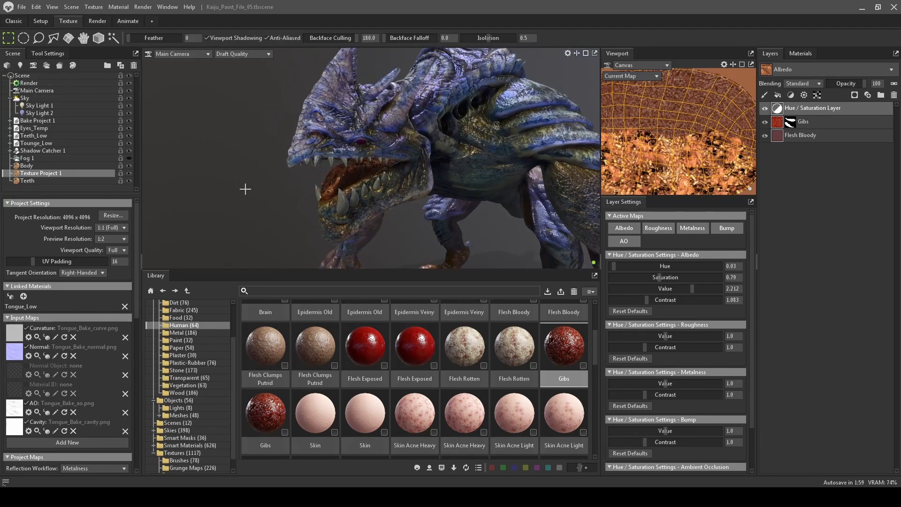
Step: In the Teeth texture project, add the Concrete Cracked Heavy material from the Concrete-Asphalt library as a layer above Concrete Dirty
{"action": "left_click", "coordinate": [33, 182]}
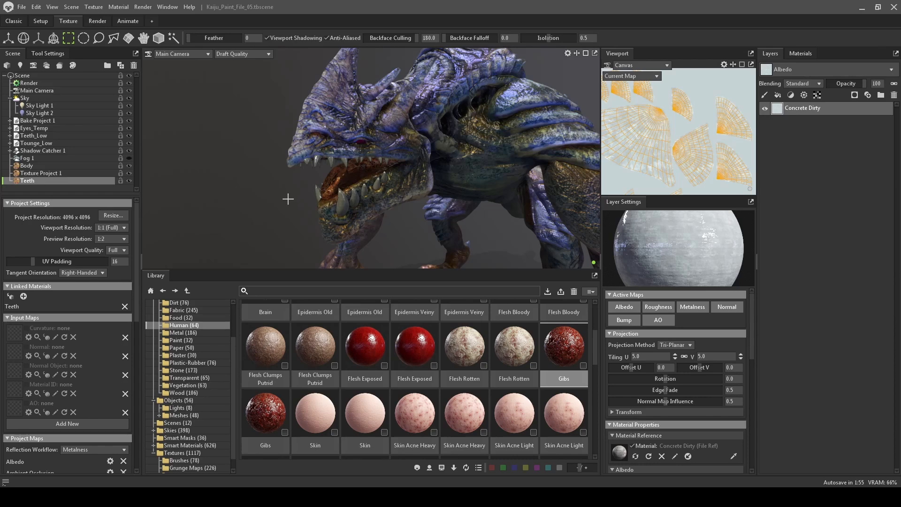
{"action": "right_click_drag", "start_coordinate": [347, 201], "coordinate": [328, 226], "text": "alt"}
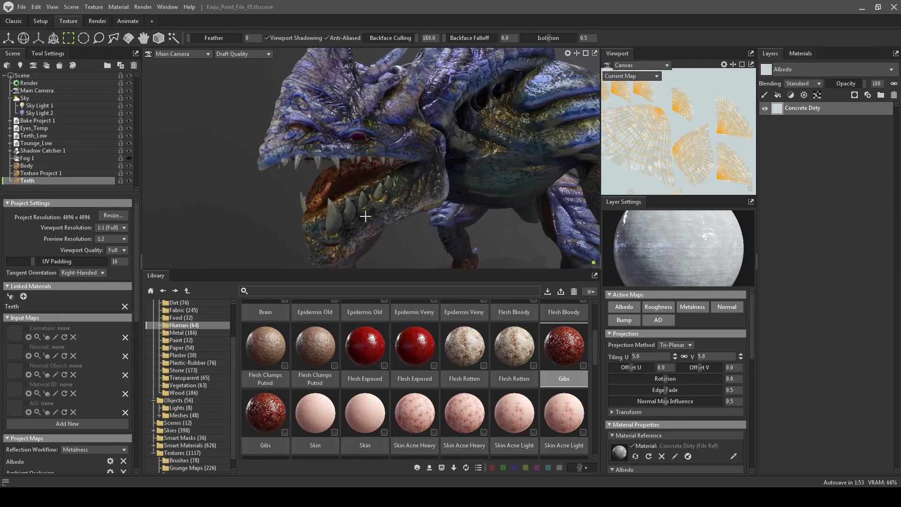
{"action": "middle_click_drag", "start_coordinate": [328, 226], "coordinate": [360, 176], "text": "alt"}
{"action": "mouse_move", "coordinate": [359, 176]}
{"action": "right_mouse_down", "text": "alt"}
{"action": "mouse_move", "coordinate": [360, 210]}
{"action": "mouse_move", "coordinate": [353, 186]}
{"action": "right_mouse_up", "text": "alt"}
{"action": "left_click_drag", "start_coordinate": [225, 199], "coordinate": [261, 195], "text": "alt"}
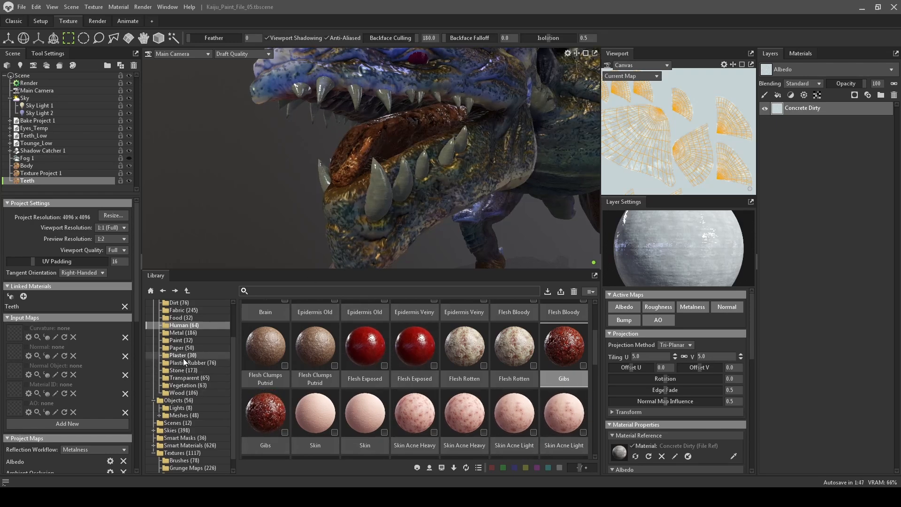
{"action": "mouse_move", "coordinate": [230, 358]}
{"action": "left_mouse_down"}
{"action": "mouse_move", "coordinate": [235, 330]}
{"action": "mouse_move", "coordinate": [214, 323]}
{"action": "left_mouse_up"}
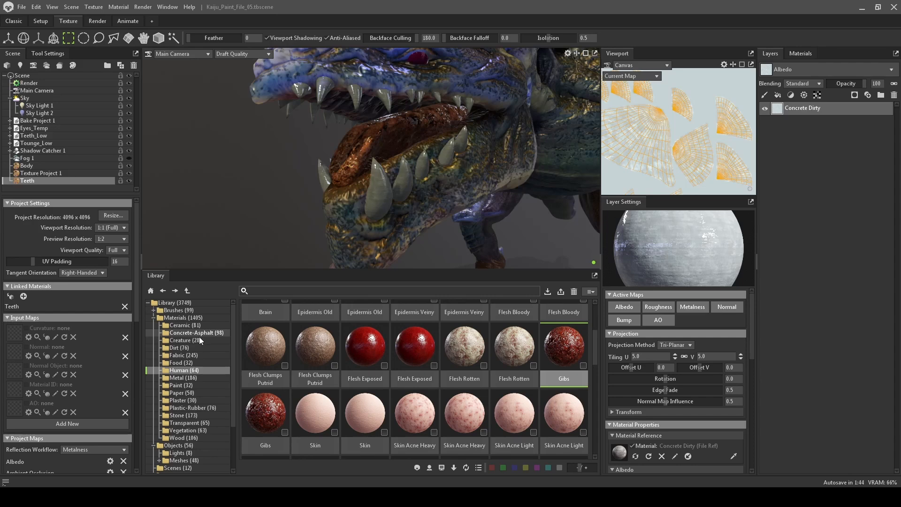
{"action": "left_click", "coordinate": [212, 334]}
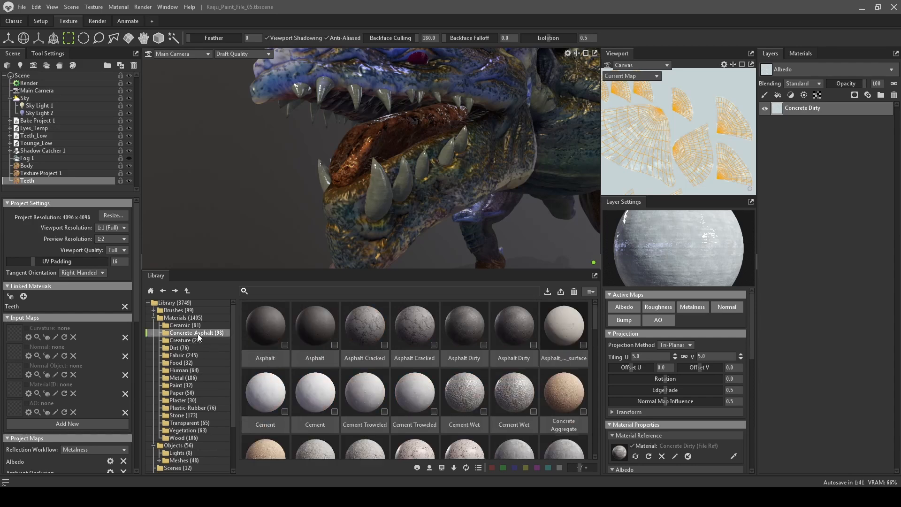
{"action": "scroll", "coordinate": [597, 331], "scroll_direction": "down", "scroll_amount": 4}
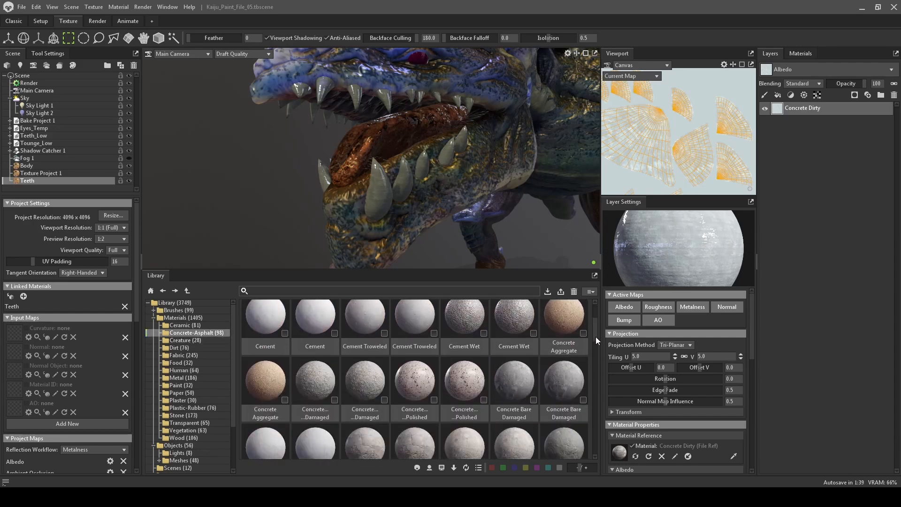
{"action": "left_click_drag", "start_coordinate": [596, 339], "coordinate": [595, 343]}
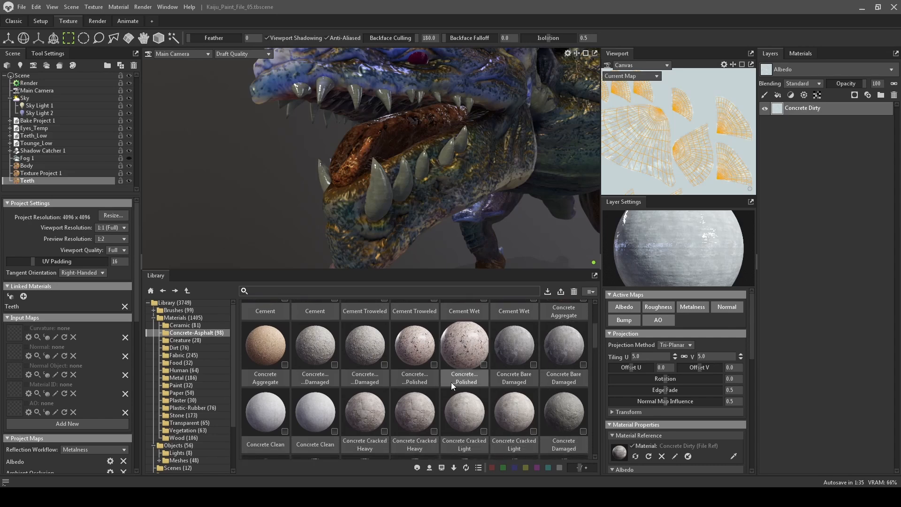
{"action": "left_click", "coordinate": [461, 410]}
{"action": "left_click", "coordinate": [410, 420]}
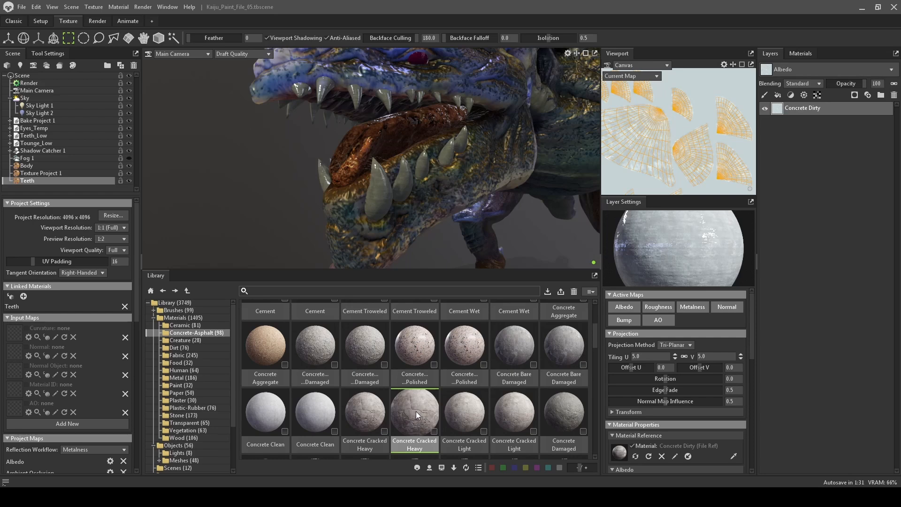
{"action": "left_click_drag", "start_coordinate": [416, 411], "coordinate": [801, 119]}
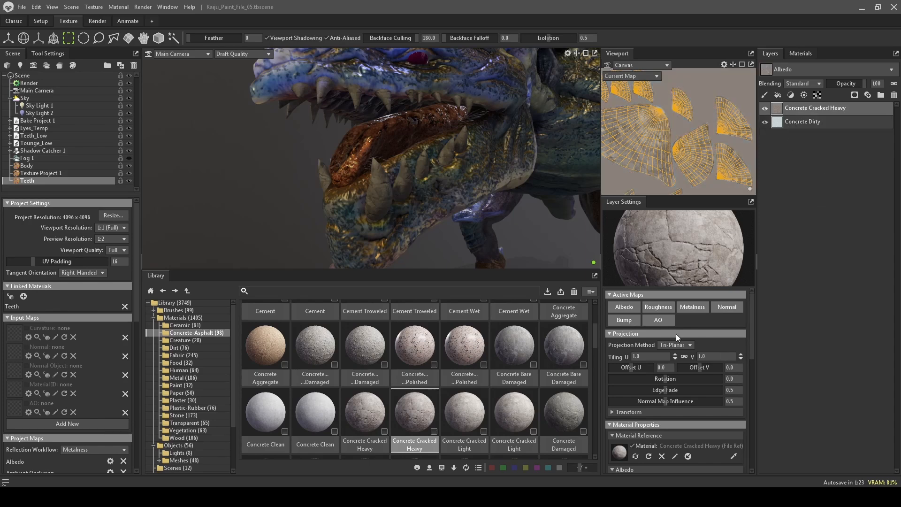
Step: Turn off the Albedo and Metalness maps of the Concrete Cracked Heavy layer, keeping Roughness active
{"action": "left_click", "coordinate": [624, 307]}
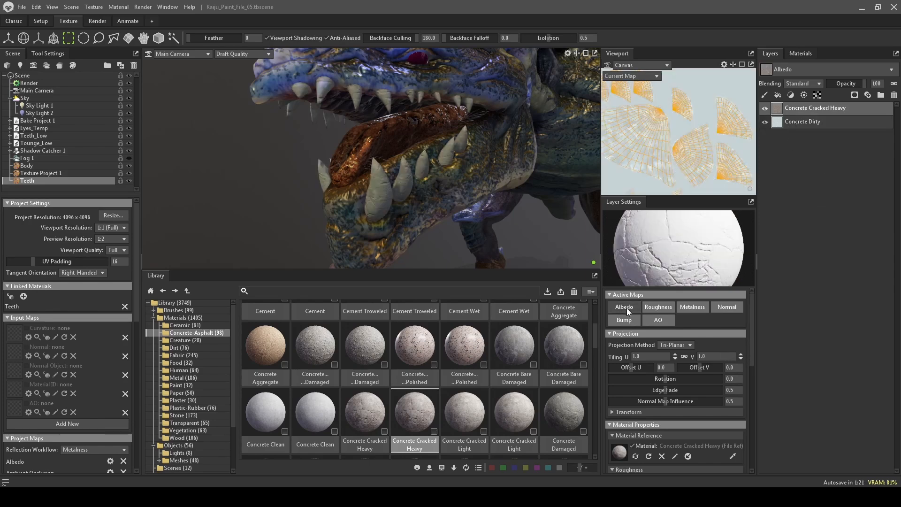
{"action": "left_click", "coordinate": [658, 308]}
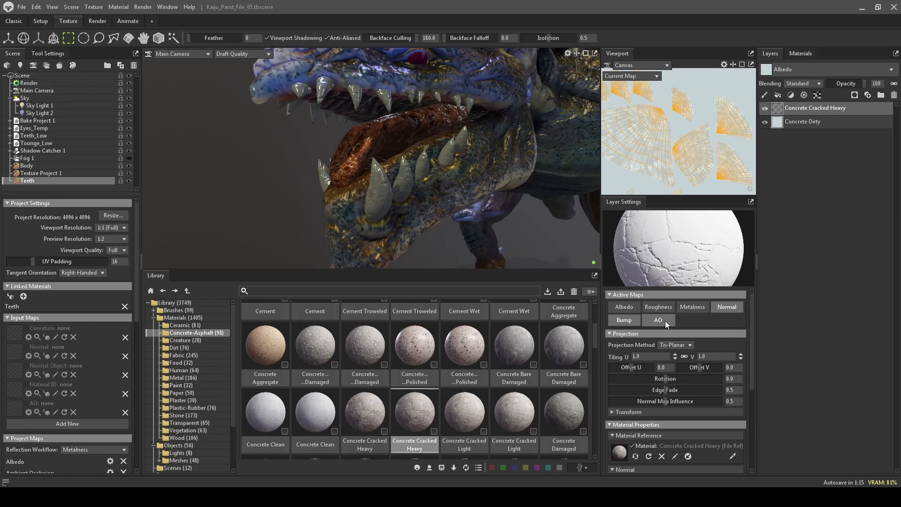
{"action": "left_click", "coordinate": [665, 309]}
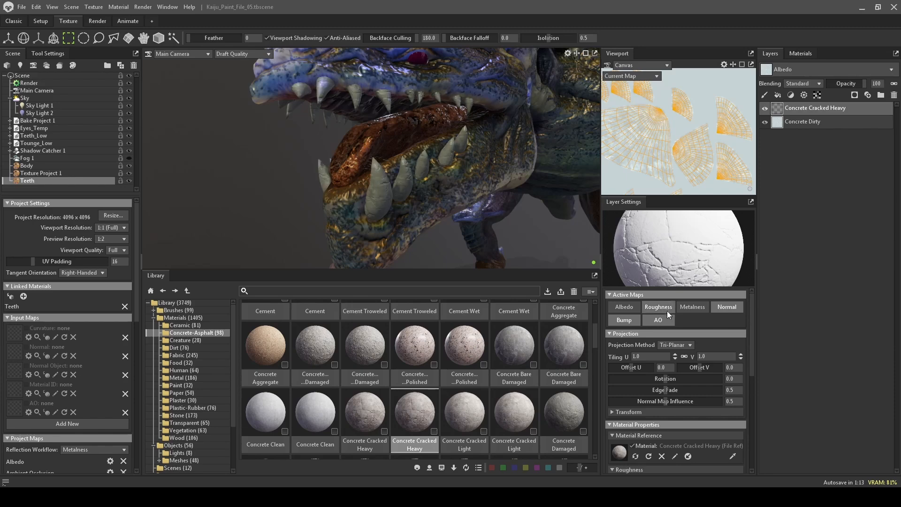
Step: Set the Concrete Cracked Heavy layer's roughness to 0.692 and roughness contrast to 3.52, and preview its roughness map
{"action": "left_click_drag", "start_coordinate": [755, 373], "coordinate": [760, 435]}
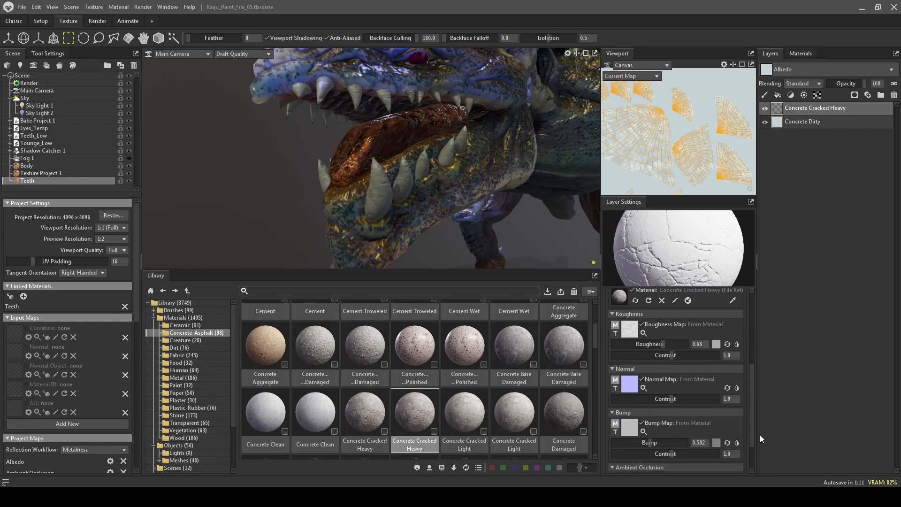
{"action": "left_click_drag", "start_coordinate": [664, 344], "coordinate": [694, 355]}
{"action": "left_click", "coordinate": [644, 333]}
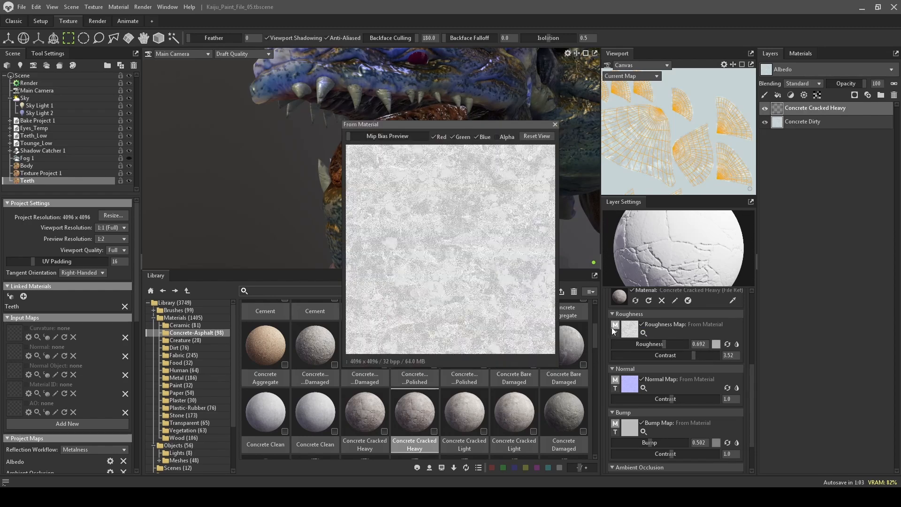
{"action": "left_click", "coordinate": [555, 125]}
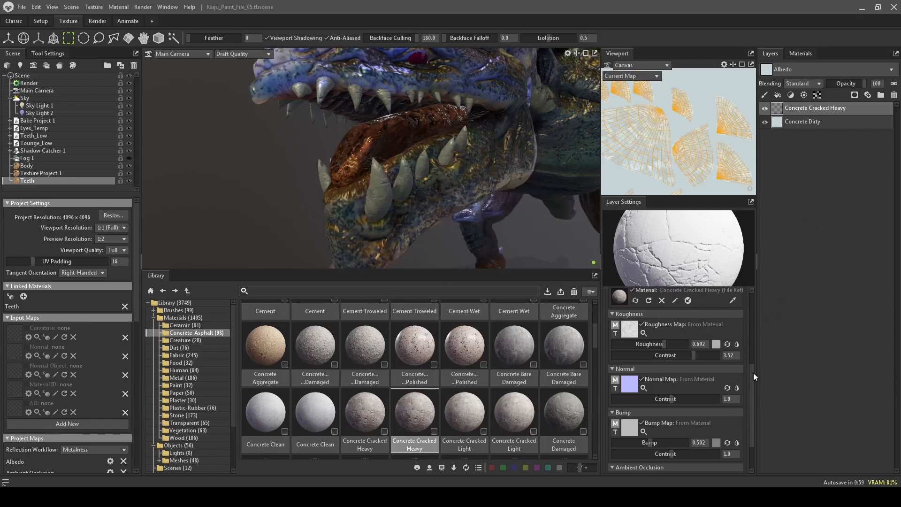
Step: Set the Concrete Cracked Heavy layer's U and V tiling to 5
{"action": "left_click_drag", "start_coordinate": [753, 373], "coordinate": [753, 300]}
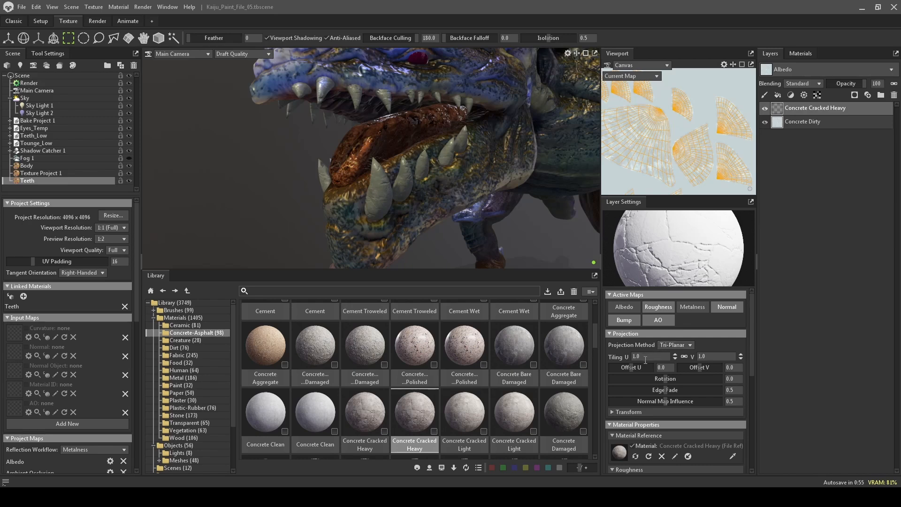
{"action": "type", "text": "5"}
{"action": "key", "text": "Return"}
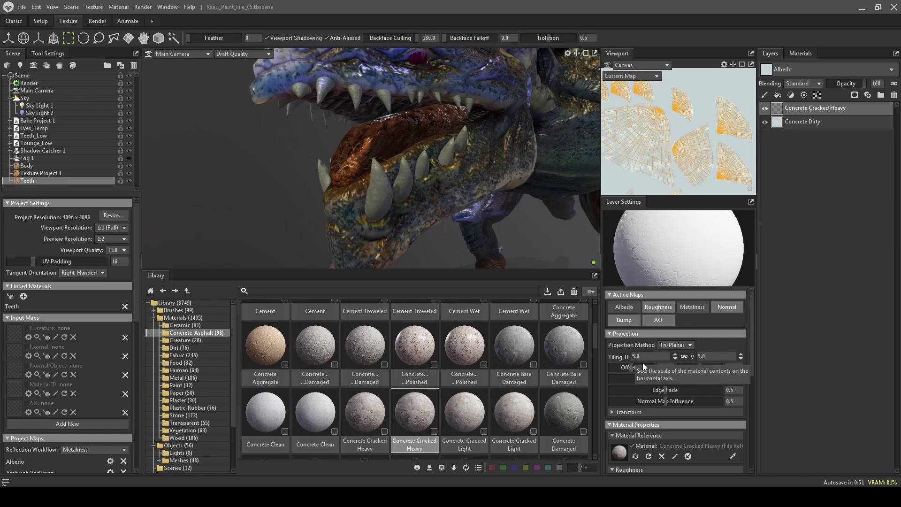
{"action": "scroll", "coordinate": [749, 374], "scroll_direction": "down", "scroll_amount": 1}
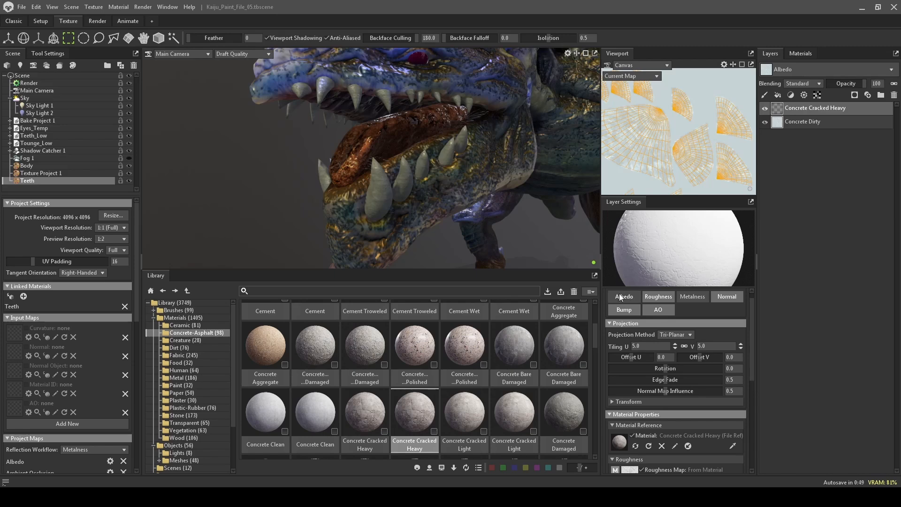
Step: Reactivate the Concrete Cracked Heavy layer's Albedo map, setting its contrast to 2.14 and brightening its colour to a light beige
{"action": "scroll", "coordinate": [752, 376], "scroll_direction": "down", "scroll_amount": 3}
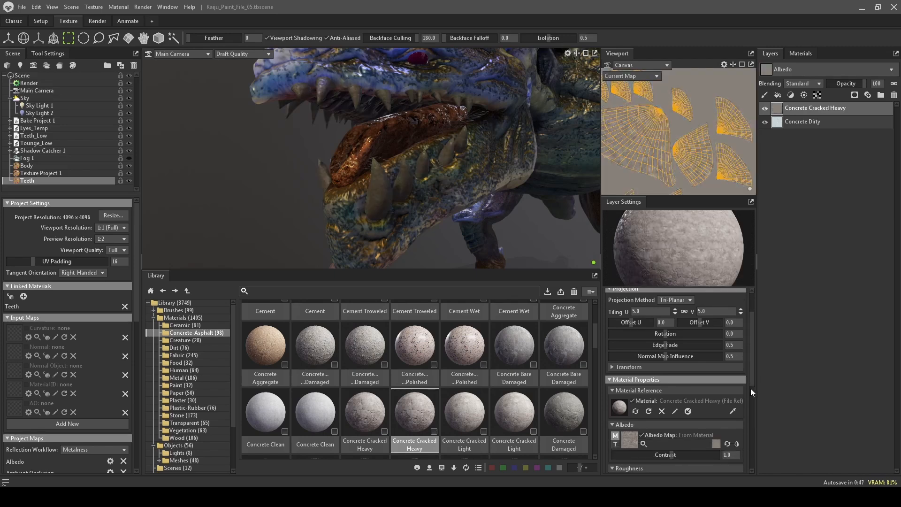
{"action": "left_click_drag", "start_coordinate": [675, 454], "coordinate": [685, 454]}
{"action": "left_click", "coordinate": [717, 444]}
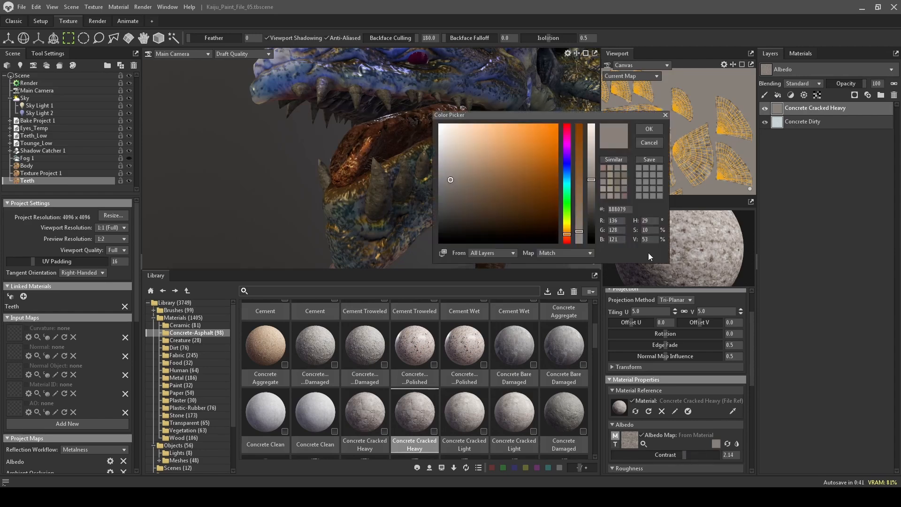
{"action": "left_click_drag", "start_coordinate": [592, 179], "coordinate": [593, 146]}
{"action": "left_click", "coordinate": [648, 127]}
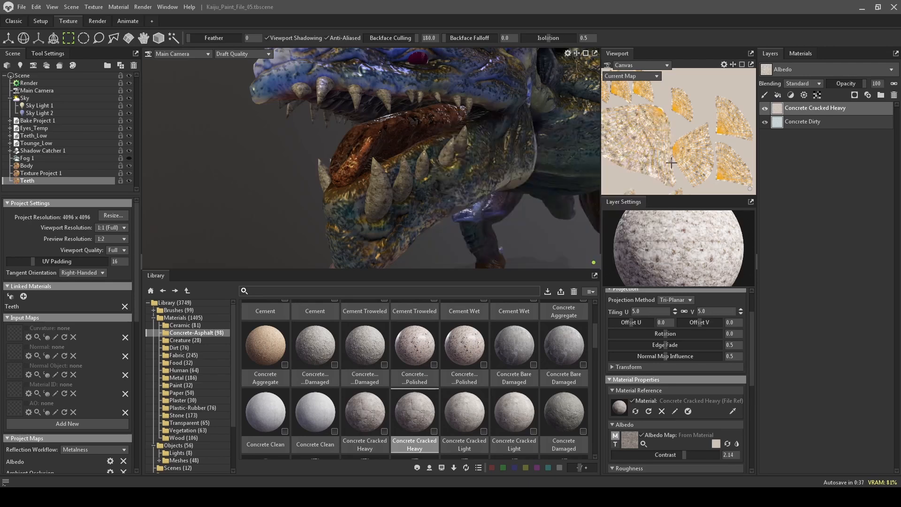
Step: Try Add for the Concrete Cracked Heavy layer's albedo blending, and settle on Multiply at 64 opacity
{"action": "left_click", "coordinate": [802, 84]}
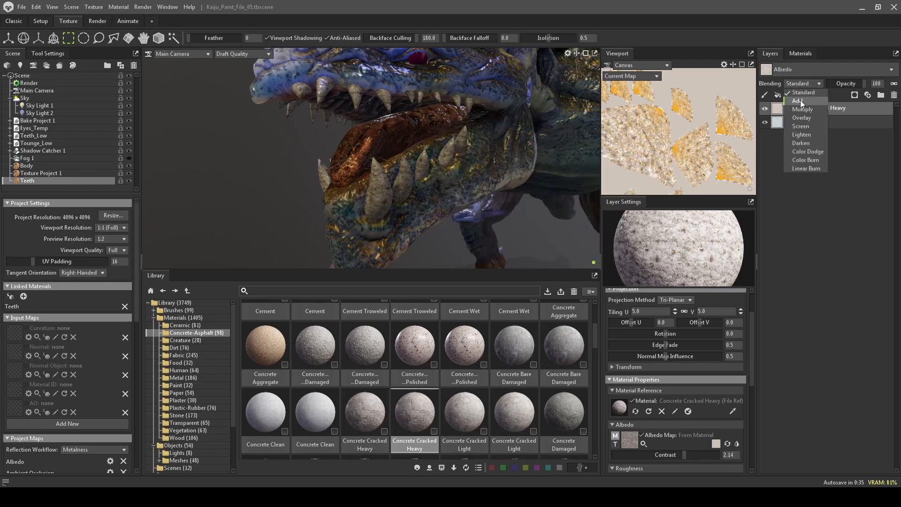
{"action": "left_click", "coordinate": [801, 100]}
{"action": "left_click", "coordinate": [797, 84]}
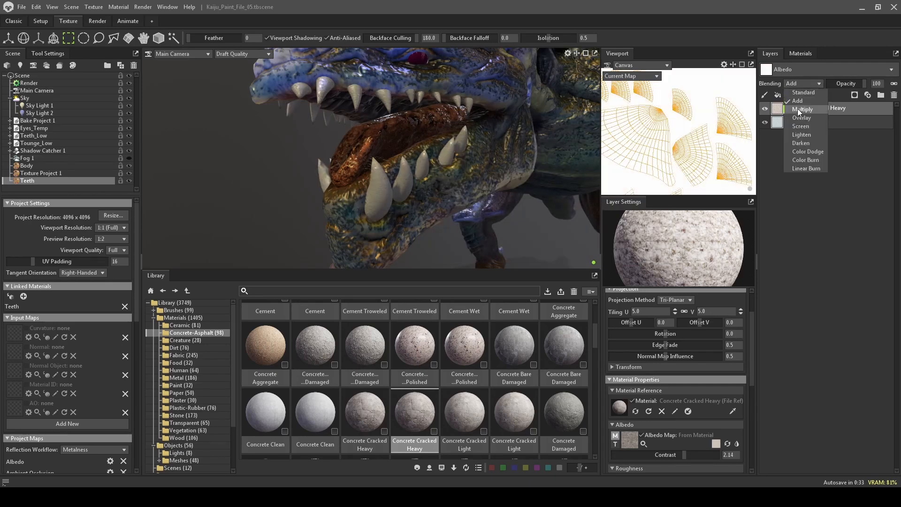
{"action": "left_click", "coordinate": [798, 109]}
{"action": "mouse_move", "coordinate": [850, 84]}
{"action": "left_mouse_down"}
{"action": "mouse_move", "coordinate": [815, 86]}
{"action": "mouse_move", "coordinate": [852, 84]}
{"action": "left_mouse_up"}
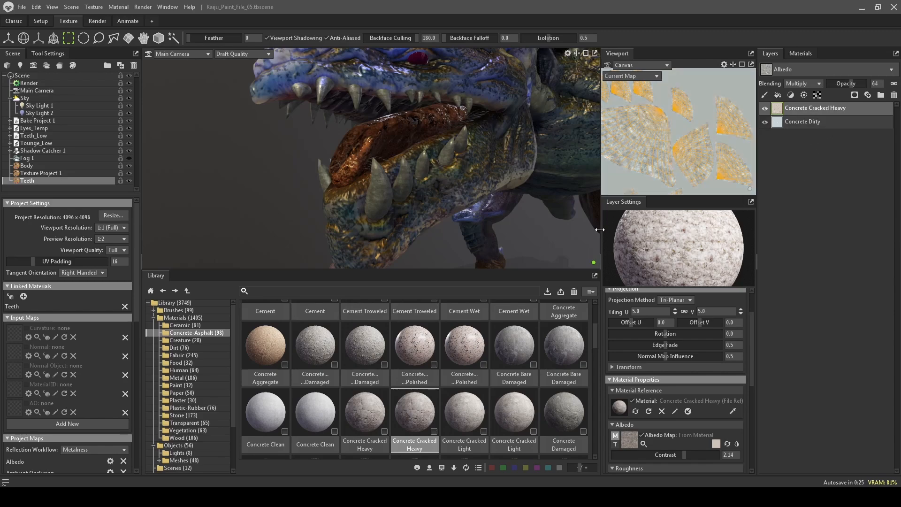
Step: Switch the main camera view to Full Quality and hide the body, eyes and tongue, leaving only the teeth displayed
{"action": "mouse_move", "coordinate": [261, 209]}
{"action": "left_mouse_down", "text": "alt"}
{"action": "mouse_move", "coordinate": [241, 195]}
{"action": "mouse_move", "coordinate": [301, 203]}
{"action": "mouse_move", "coordinate": [275, 200]}
{"action": "left_mouse_up", "text": "alt"}
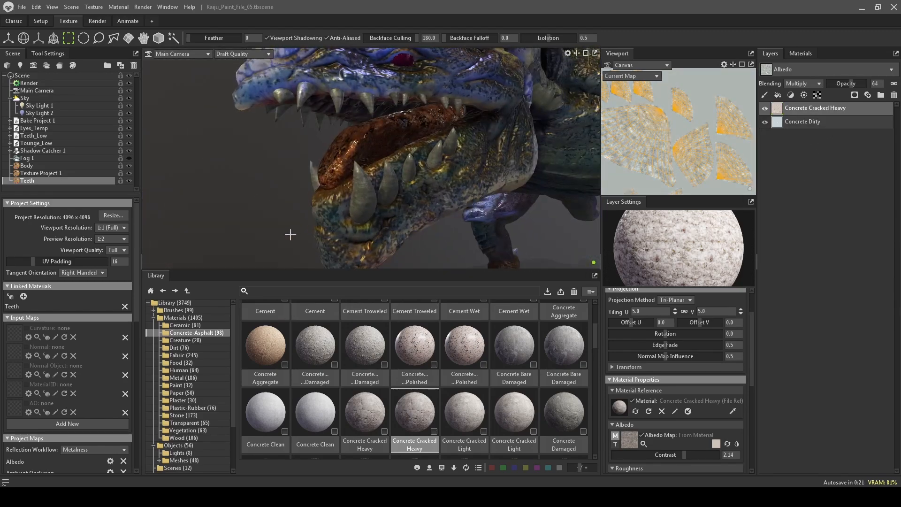
{"action": "left_click_drag", "start_coordinate": [292, 235], "coordinate": [235, 178], "text": "alt"}
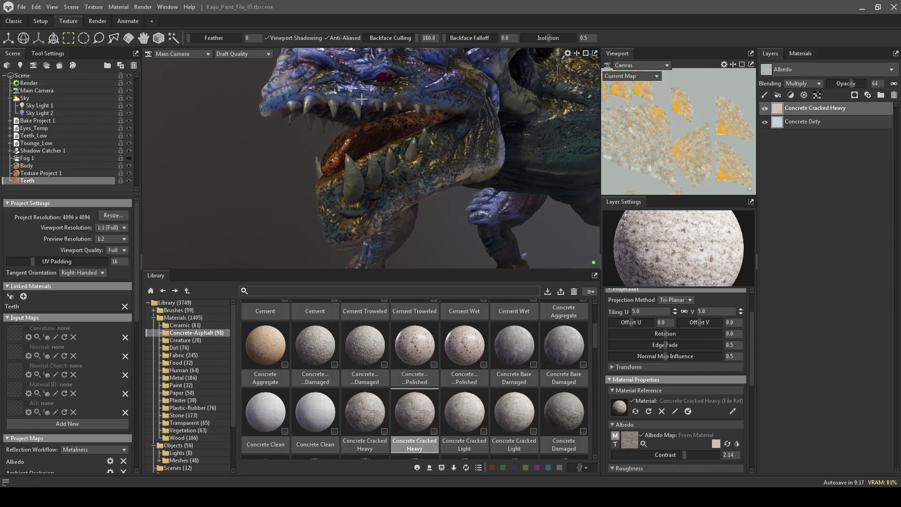
{"action": "left_click_drag", "start_coordinate": [242, 191], "coordinate": [262, 195], "text": "alt"}
{"action": "right_click_drag", "start_coordinate": [272, 204], "coordinate": [263, 173], "text": "alt"}
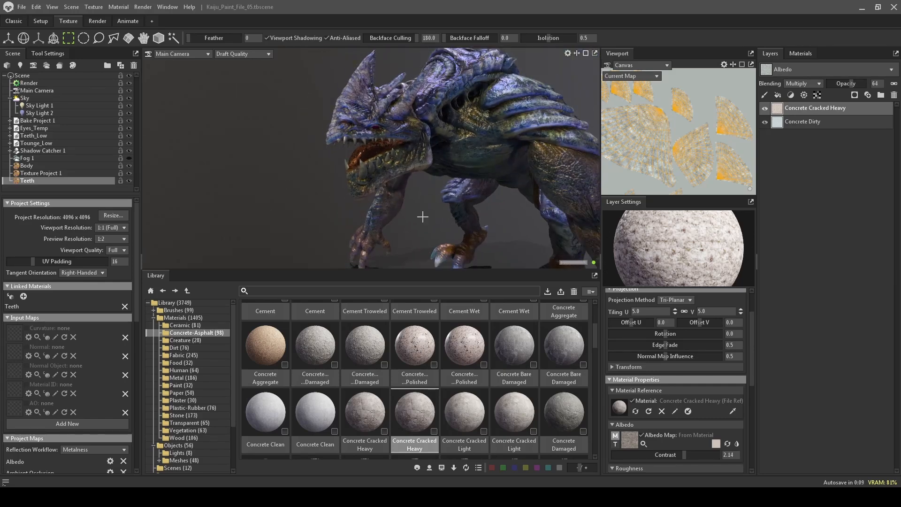
{"action": "left_click", "coordinate": [244, 54]}
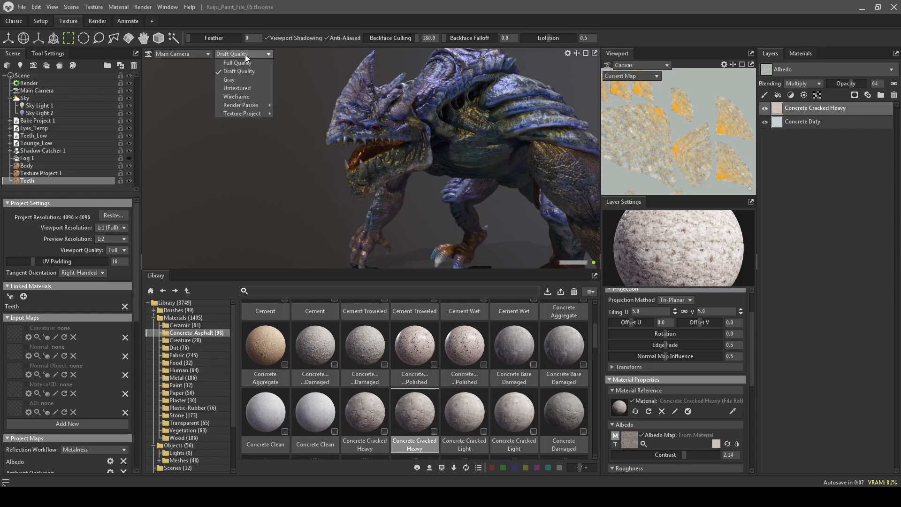
{"action": "left_click", "coordinate": [244, 68]}
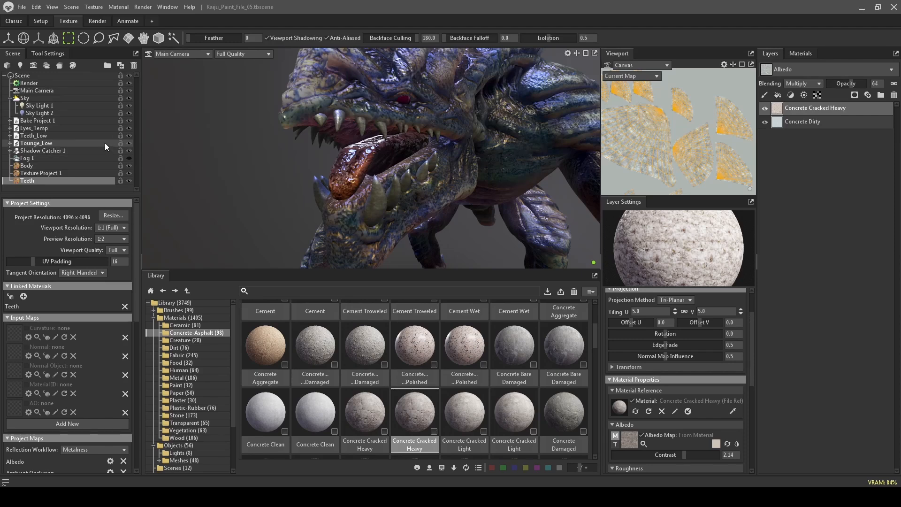
{"action": "left_click", "coordinate": [130, 144]}
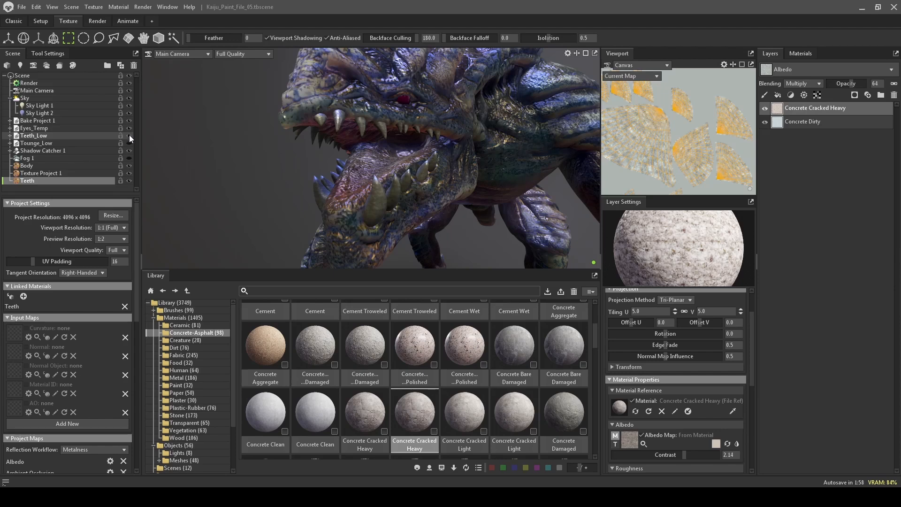
{"action": "left_click", "coordinate": [130, 121]}
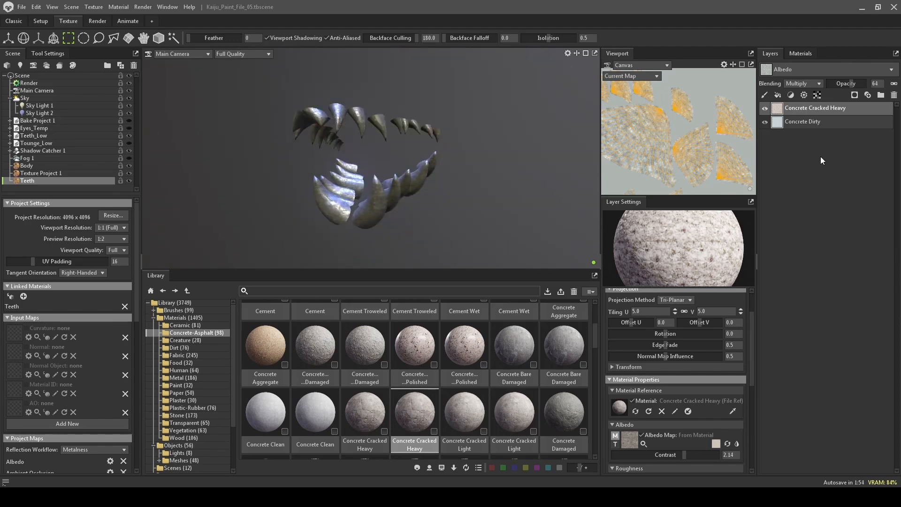
Step: Add a paint layer above Concrete Cracked Heavy and name it AO
{"action": "left_click", "coordinate": [766, 94]}
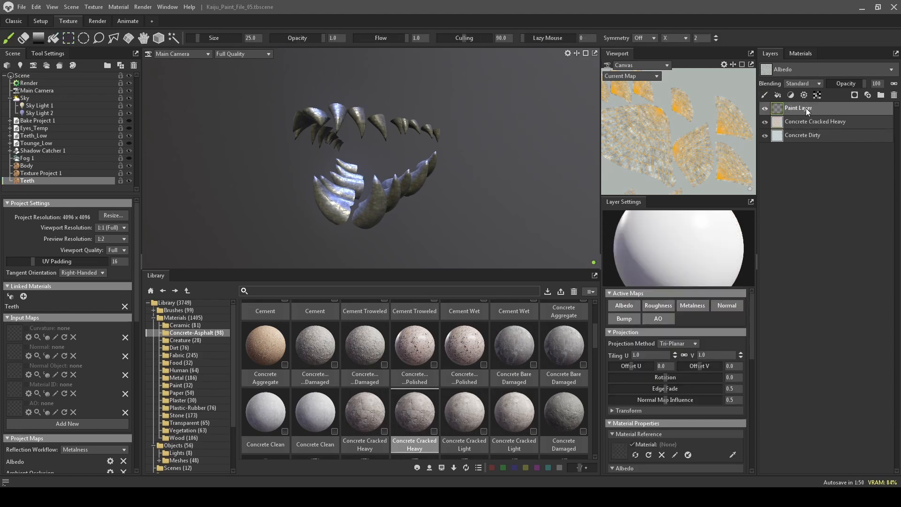
{"action": "double_click", "coordinate": [807, 108]}
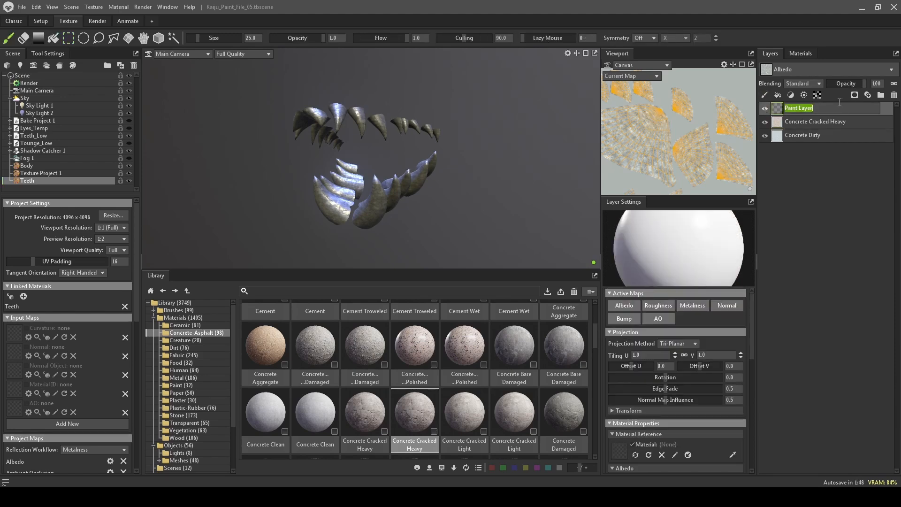
{"action": "type", "text": "AO"}
{"action": "key", "text": "Return"}
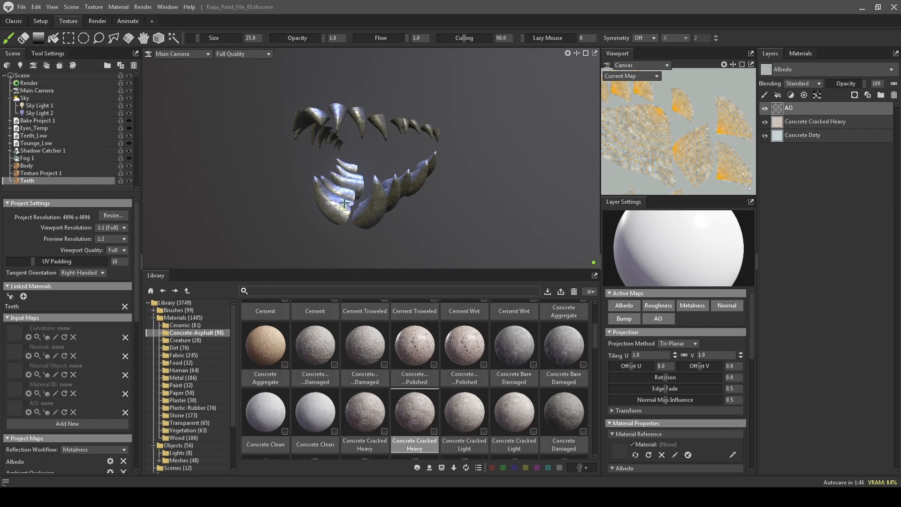
Step: Enlarge the paint brush to size 73 and set the AO layer's albedo colour to black
{"action": "left_click_drag", "start_coordinate": [451, 235], "coordinate": [471, 229], "text": "alt"}
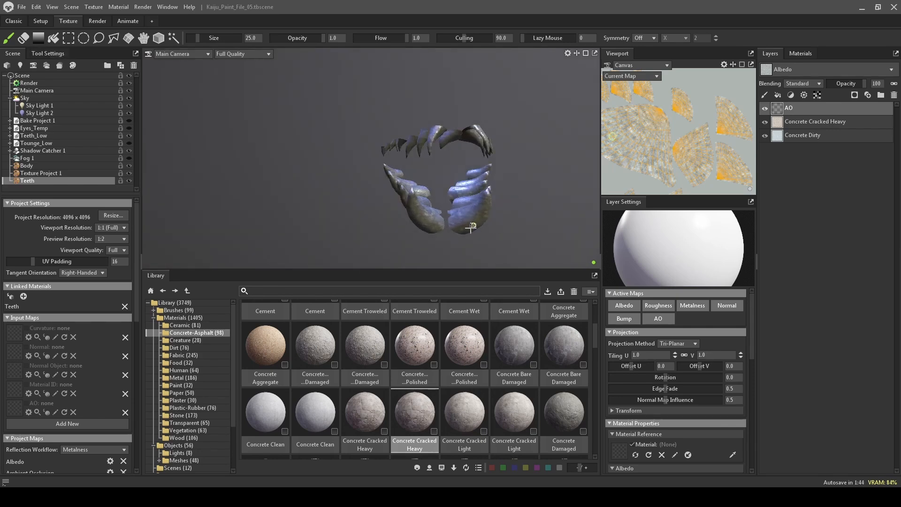
{"action": "key", "text": "bracketright"}
{"action": "key", "text": "bracketright"}
{"action": "key", "text": "bracketright"}
{"action": "key", "text": "bracketright"}
{"action": "key", "text": "bracketright"}
{"action": "key", "text": "bracketright"}
{"action": "key", "text": "bracketright"}
{"action": "key", "text": "bracketright"}
{"action": "scroll", "coordinate": [745, 385], "scroll_direction": "down", "scroll_amount": 3}
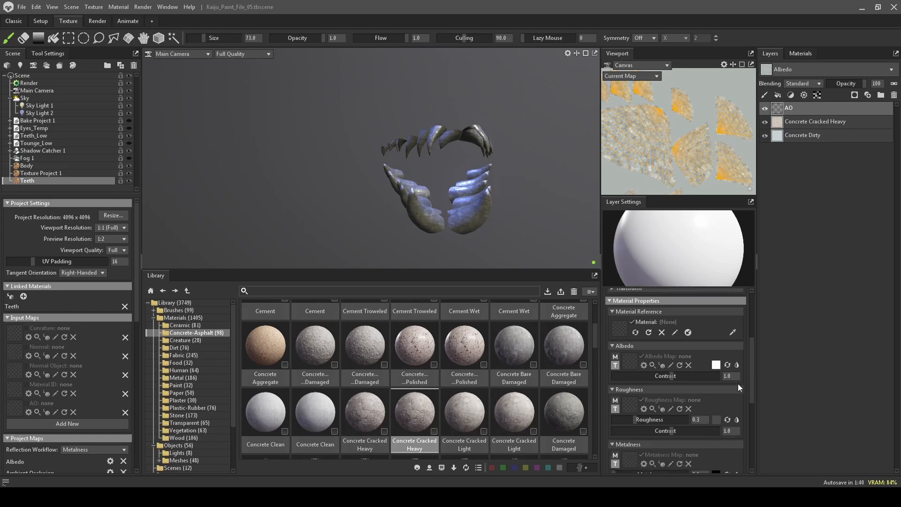
{"action": "left_click", "coordinate": [717, 366]}
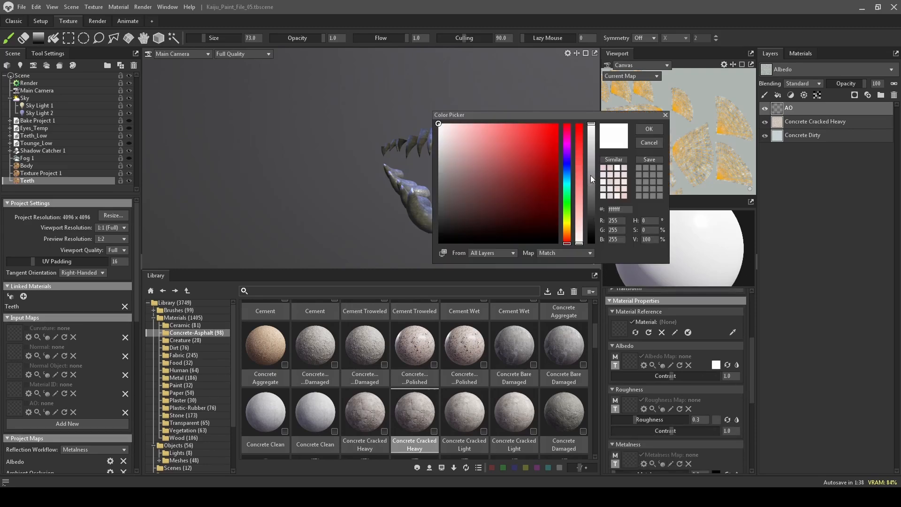
{"action": "left_click_drag", "start_coordinate": [590, 175], "coordinate": [591, 245]}
{"action": "left_click", "coordinate": [649, 129]}
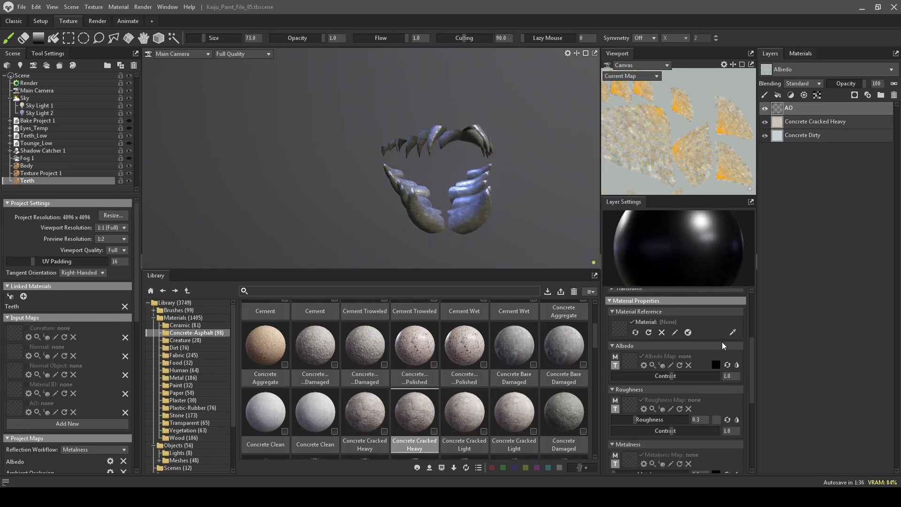
Step: Turn off the Roughness, Metalness, Normal and Bump maps of the AO layer, keeping only Albedo and AO active
{"action": "left_click_drag", "start_coordinate": [754, 359], "coordinate": [746, 309]}
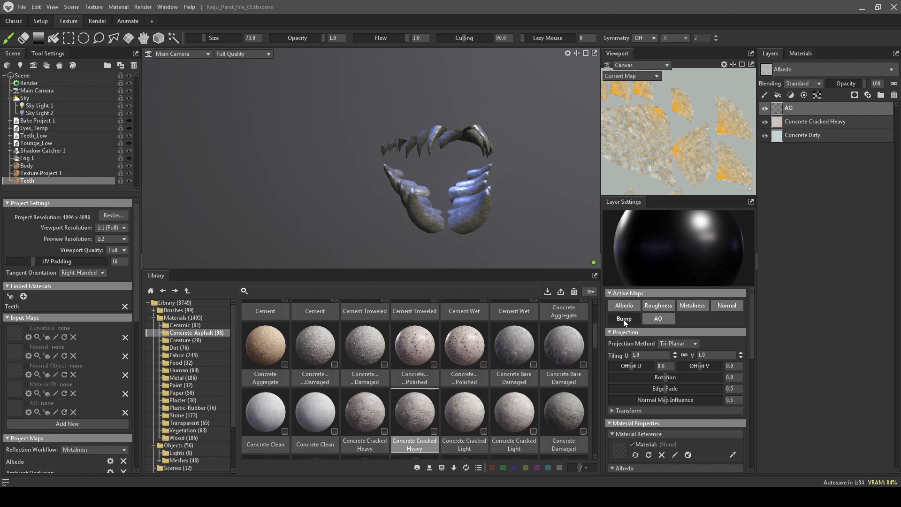
{"action": "left_click", "coordinate": [658, 306]}
{"action": "left_click", "coordinate": [694, 308]}
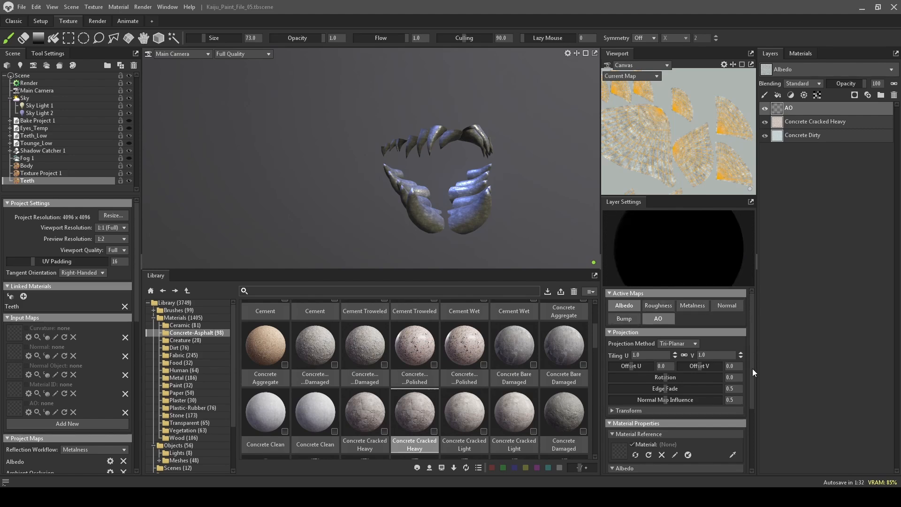
{"action": "scroll", "coordinate": [752, 408], "scroll_direction": "down", "scroll_amount": 3}
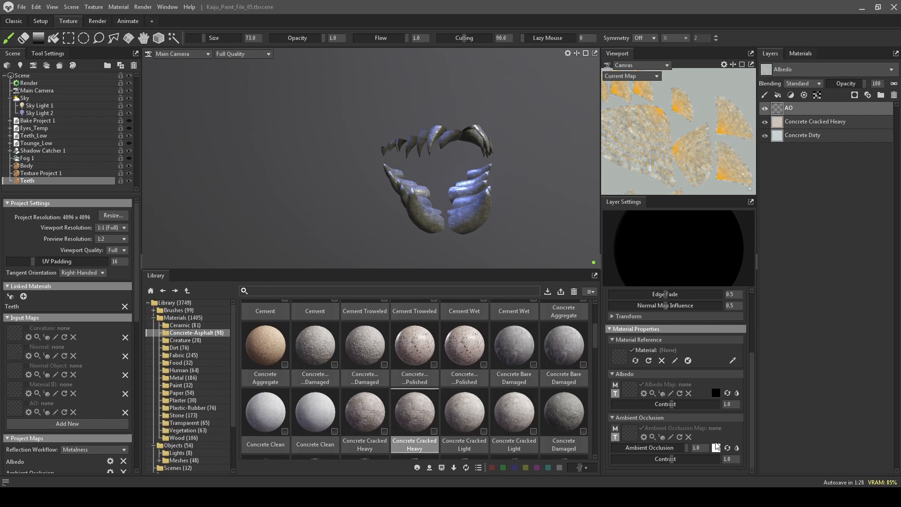
{"action": "left_click_drag", "start_coordinate": [753, 421], "coordinate": [753, 347]}
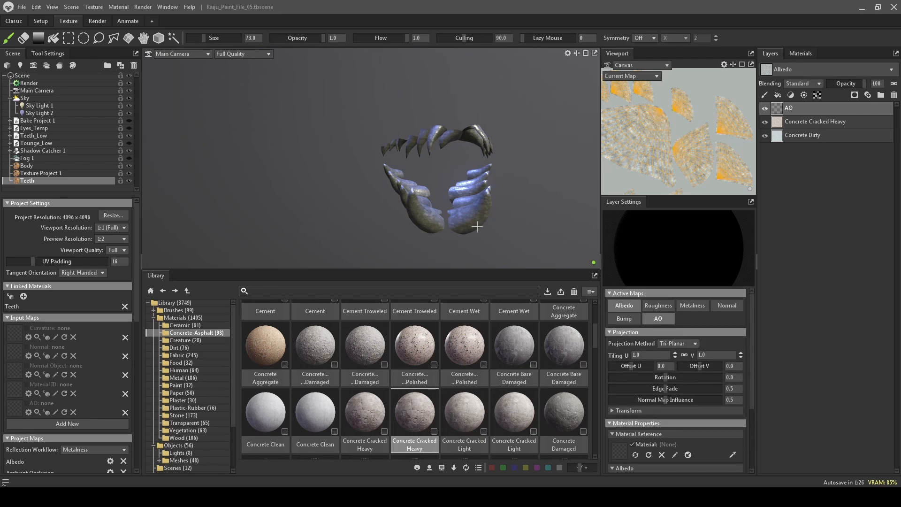
Step: Set the paint brush size to 106 and its hardness to 0
{"action": "key", "text": "bracketright"}
{"action": "key", "text": "bracketright"}
{"action": "key", "text": "bracketright"}
{"action": "key", "text": "bracketright"}
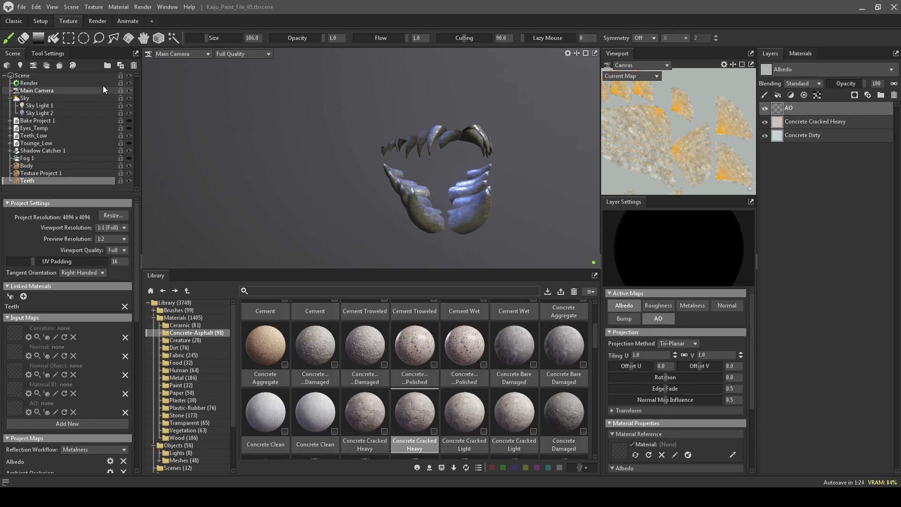
{"action": "left_click", "coordinate": [50, 53]}
{"action": "mouse_move", "coordinate": [50, 220]}
{"action": "left_mouse_down"}
{"action": "mouse_move", "coordinate": [71, 219]}
{"action": "mouse_move", "coordinate": [14, 219]}
{"action": "left_mouse_up"}
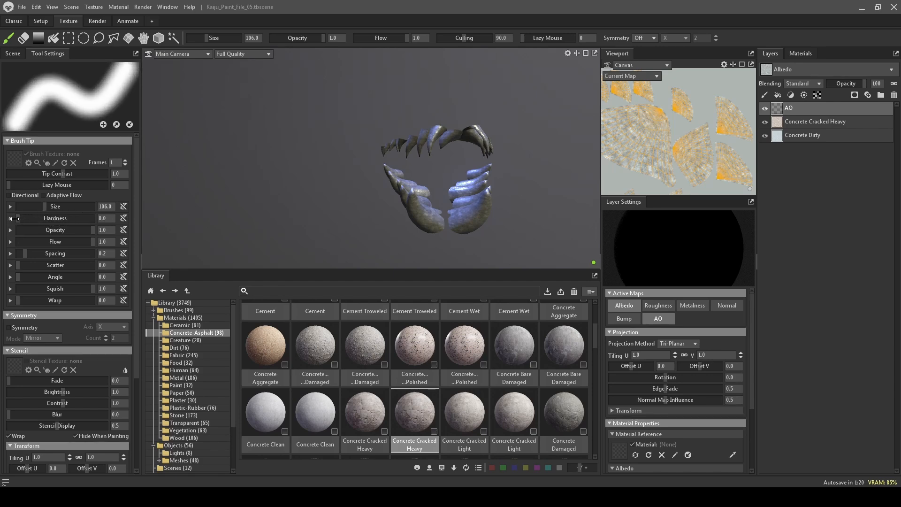
Step: Try a black stroke on the lower front teeth with the brush enlarged to 118
{"action": "left_click_drag", "start_coordinate": [540, 226], "coordinate": [525, 205], "text": "alt"}
{"action": "key", "text": "]"}
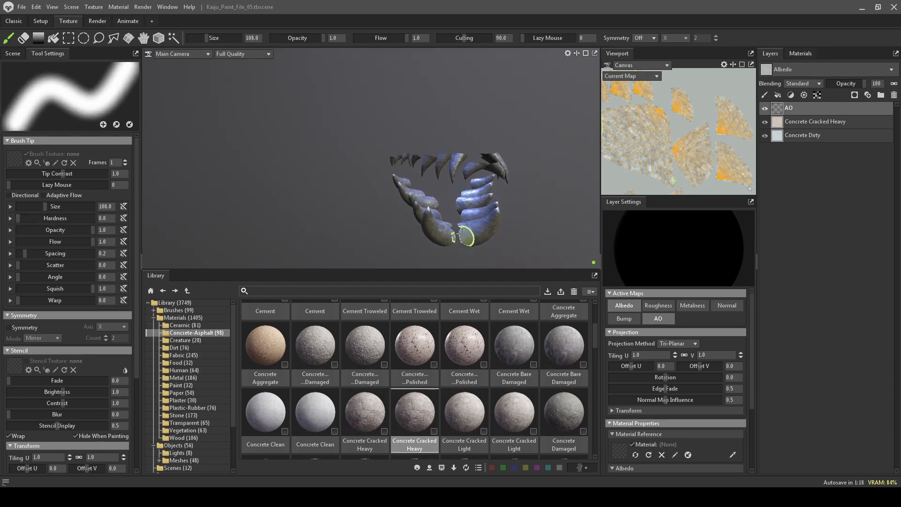
{"action": "left_click_drag", "start_coordinate": [466, 243], "coordinate": [475, 185]}
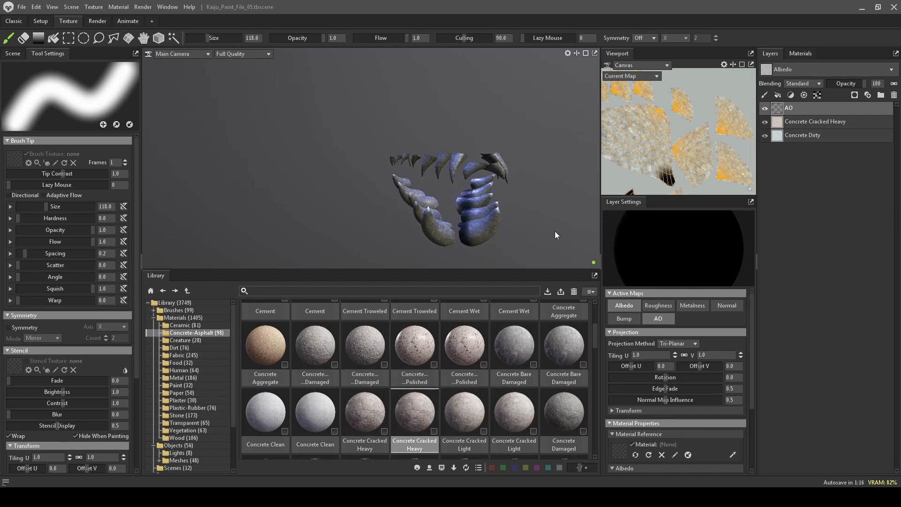
{"action": "mouse_move", "coordinate": [555, 231]}
{"action": "left_mouse_down", "text": "alt"}
{"action": "mouse_move", "coordinate": [560, 237]}
{"action": "mouse_move", "coordinate": [460, 235]}
{"action": "left_mouse_up", "text": "alt"}
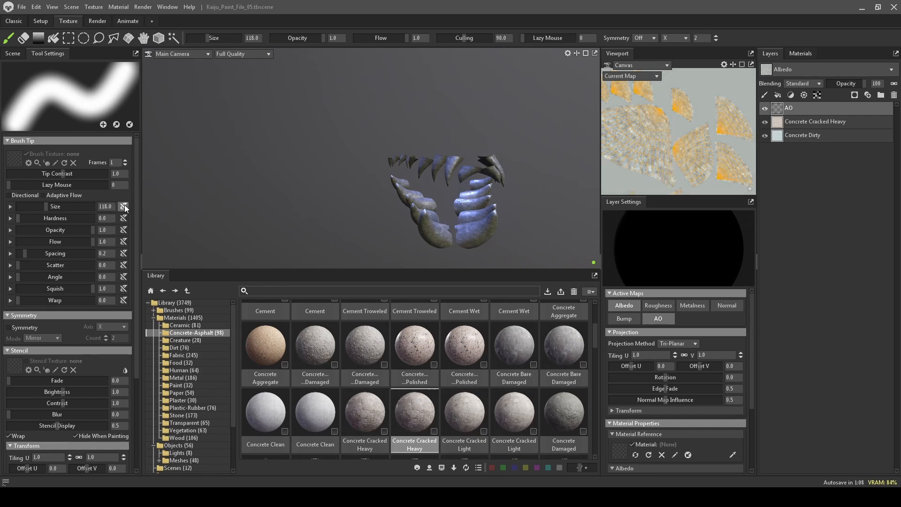
Step: Make the brush's opacity and flow respond to pen pressure
{"action": "left_click", "coordinate": [125, 229]}
{"action": "left_click", "coordinate": [116, 248]}
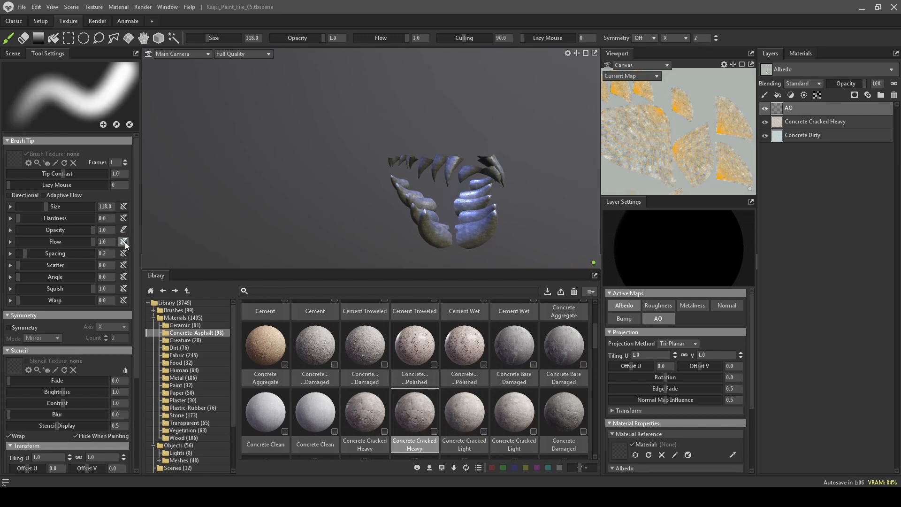
{"action": "left_click", "coordinate": [123, 242]}
{"action": "left_click", "coordinate": [122, 259]}
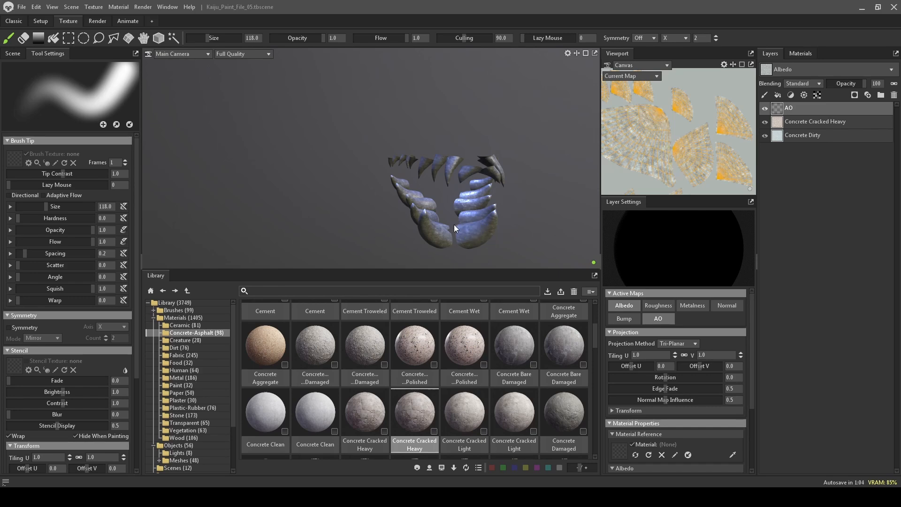
Step: Set the brush opacity to 0.636 and flow to 0.582, and enable mirror symmetry on the X axis
{"action": "left_click", "coordinate": [304, 37]}
{"action": "left_click", "coordinate": [386, 38]}
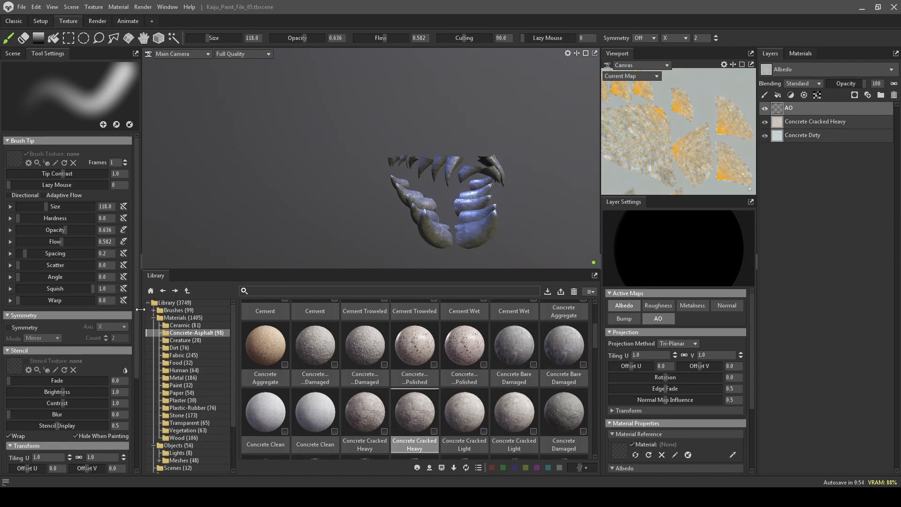
{"action": "left_click", "coordinate": [8, 328]}
{"action": "middle_click_drag", "start_coordinate": [508, 242], "coordinate": [436, 249]}
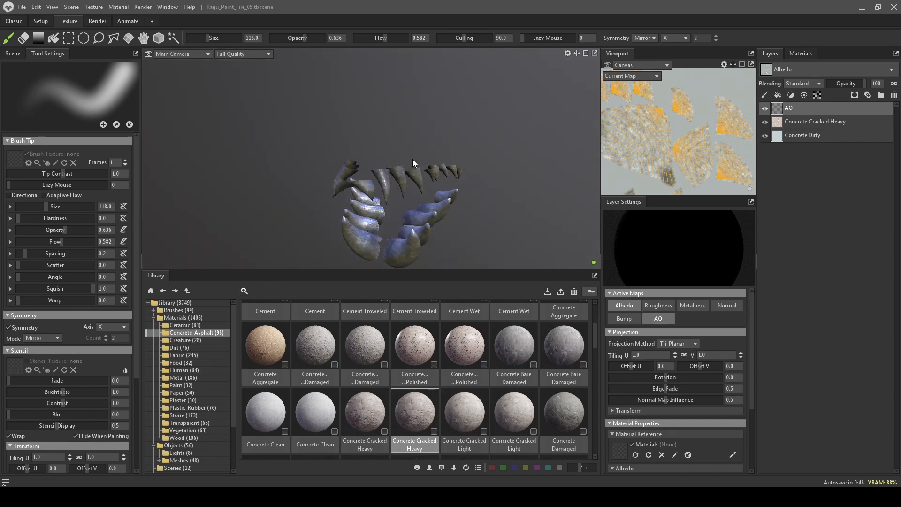
Step: Reduce the brush size to 50 and paint dark occlusion around the bases of the upper teeth on the AO layer
{"action": "left_click_drag", "start_coordinate": [460, 143], "coordinate": [438, 140], "text": "alt"}
{"action": "key", "text": "bracketleft"}
{"action": "key", "text": "bracketleft"}
{"action": "key", "text": "bracketleft"}
{"action": "key", "text": "bracketleft"}
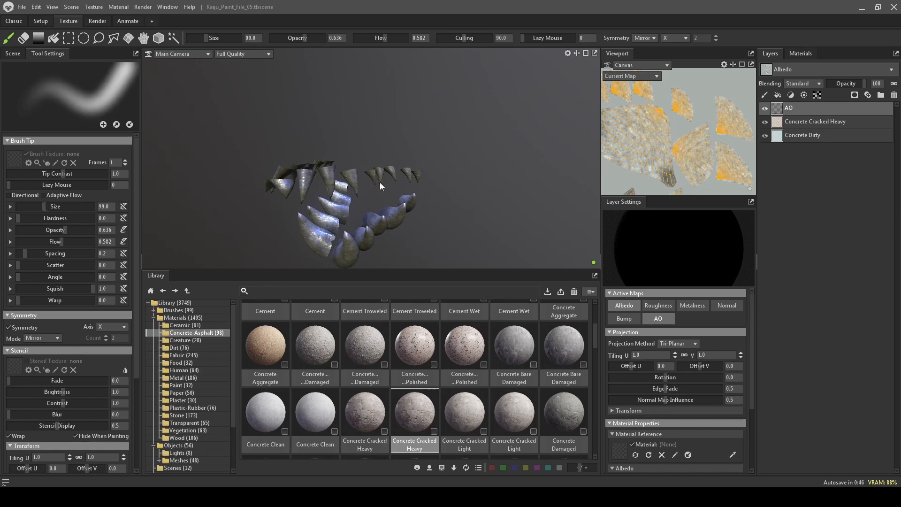
{"action": "key", "text": "bracketright"}
{"action": "key", "text": "bracketright"}
{"action": "key", "text": "bracketleft"}
{"action": "key", "text": "bracketleft"}
{"action": "key", "text": "bracketleft"}
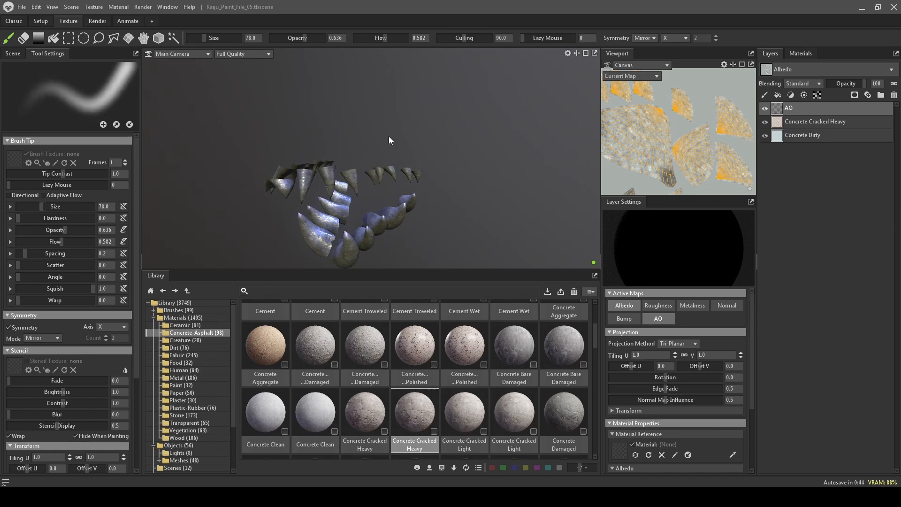
{"action": "scroll", "coordinate": [376, 174], "scroll_direction": "up", "scroll_amount": 5}
{"action": "key", "text": "bracketleft"}
{"action": "key", "text": "bracketleft"}
{"action": "key", "text": "bracketleft"}
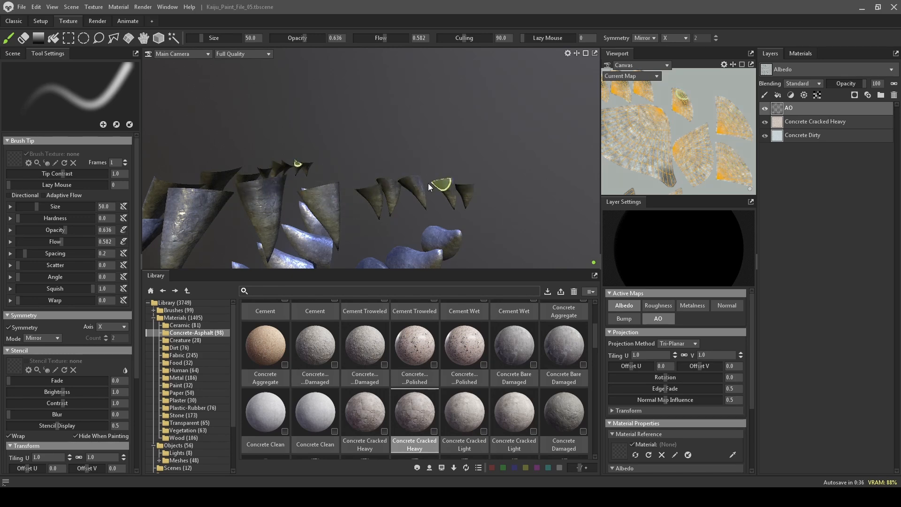
{"action": "mouse_move", "coordinate": [388, 126]}
{"action": "left_mouse_down", "text": "alt"}
{"action": "mouse_move", "coordinate": [457, 120]}
{"action": "mouse_move", "coordinate": [339, 160]}
{"action": "left_mouse_up", "text": "alt"}
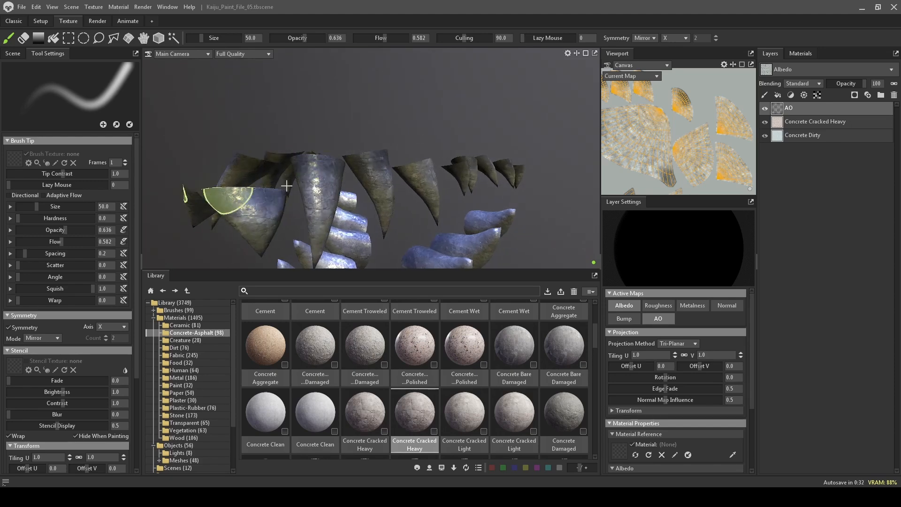
{"action": "mouse_move", "coordinate": [357, 136]}
{"action": "left_mouse_down", "text": "alt"}
{"action": "mouse_move", "coordinate": [385, 145]}
{"action": "mouse_move", "coordinate": [383, 132]}
{"action": "mouse_move", "coordinate": [345, 220]}
{"action": "left_mouse_up", "text": "alt"}
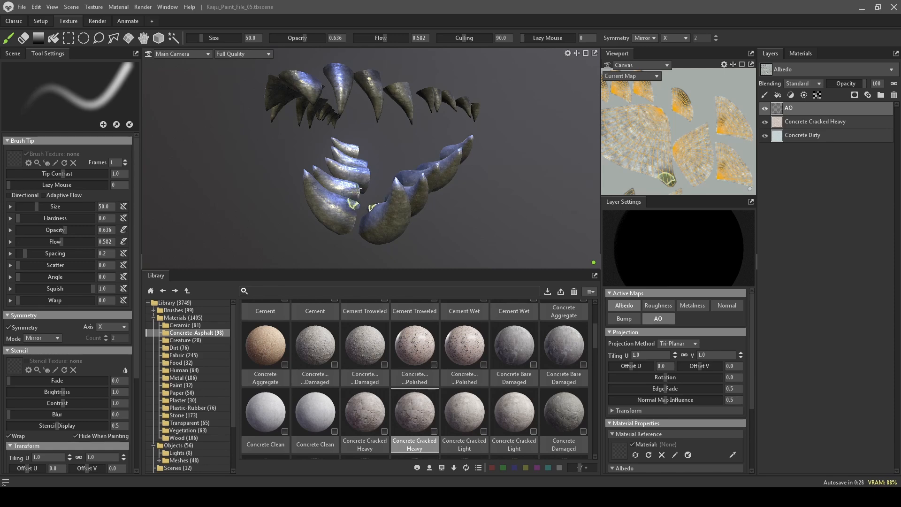
Step: Enlarge the brush to 126 and paint dark occlusion onto the lower side and front teeth
{"action": "left_click_drag", "start_coordinate": [396, 157], "coordinate": [328, 190], "text": "alt"}
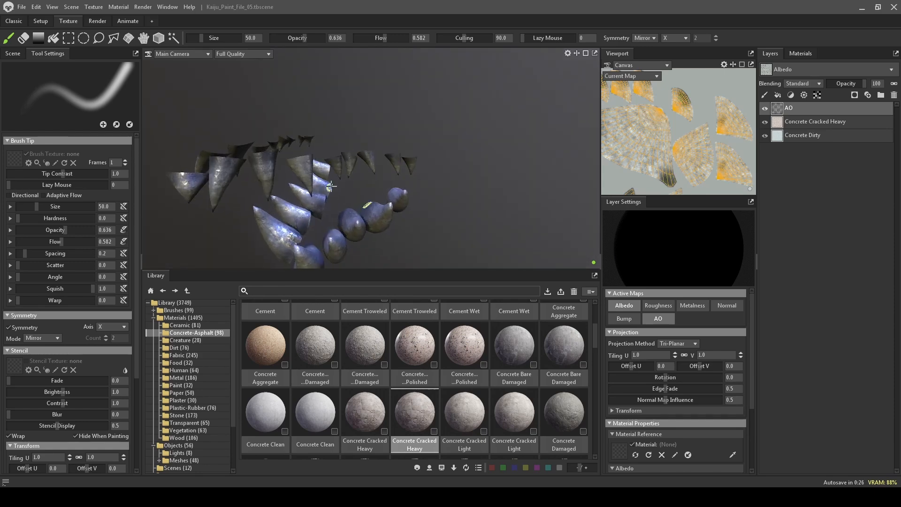
{"action": "key", "text": "bracketright"}
{"action": "key", "text": "bracketright"}
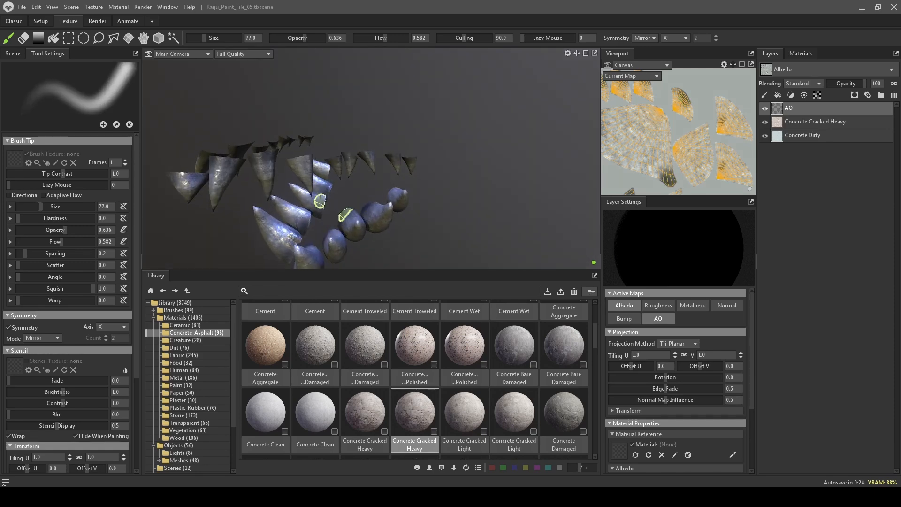
{"action": "key", "text": "bracketright"}
{"action": "key", "text": "bracketright"}
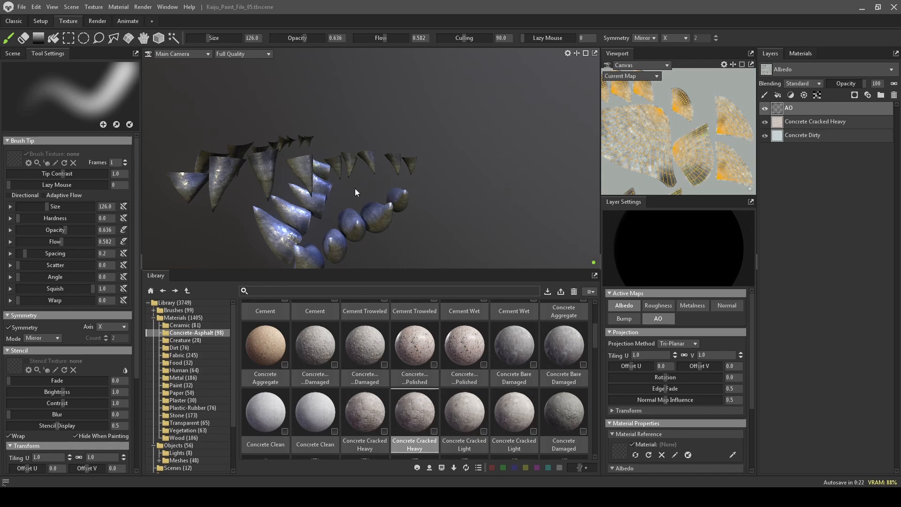
{"action": "mouse_move", "coordinate": [355, 187]}
{"action": "left_mouse_down", "text": "alt"}
{"action": "mouse_move", "coordinate": [387, 113]}
{"action": "mouse_move", "coordinate": [454, 122]}
{"action": "mouse_move", "coordinate": [389, 187]}
{"action": "left_mouse_up", "text": "alt"}
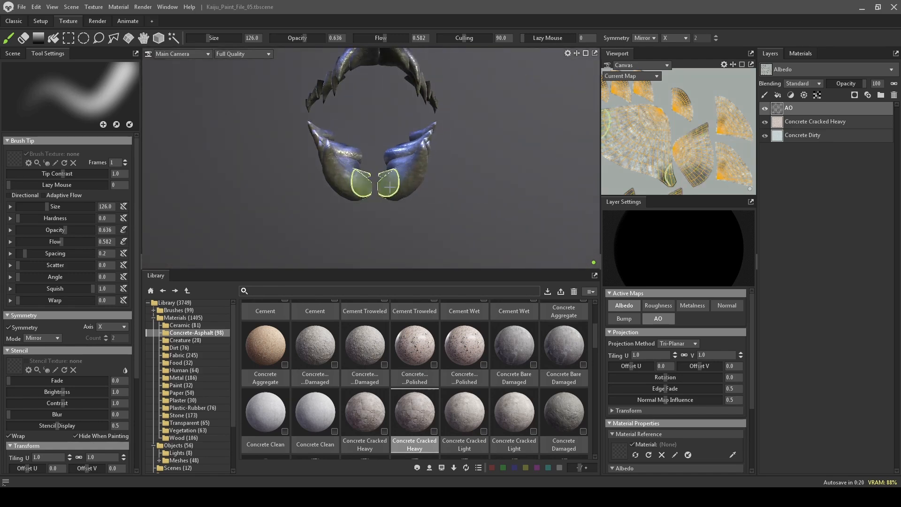
{"action": "left_click_drag", "start_coordinate": [445, 210], "coordinate": [389, 191], "text": "alt"}
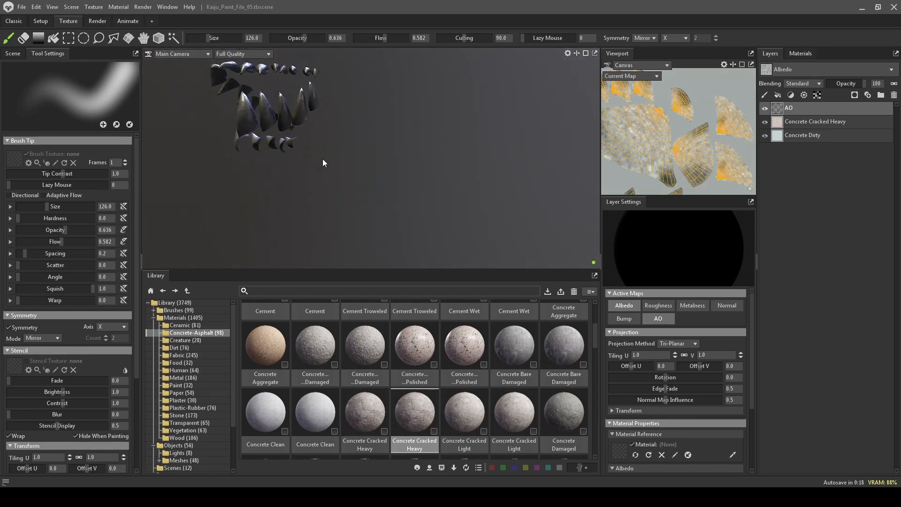
Step: Set the brush size to 91 and darken the outer bases of the lower teeth from below
{"action": "middle_click_drag", "start_coordinate": [323, 159], "coordinate": [359, 173], "text": "alt"}
{"action": "right_click_drag", "start_coordinate": [358, 174], "coordinate": [378, 209], "text": "alt"}
{"action": "key", "text": "bracketleft"}
{"action": "key", "text": "bracketleft"}
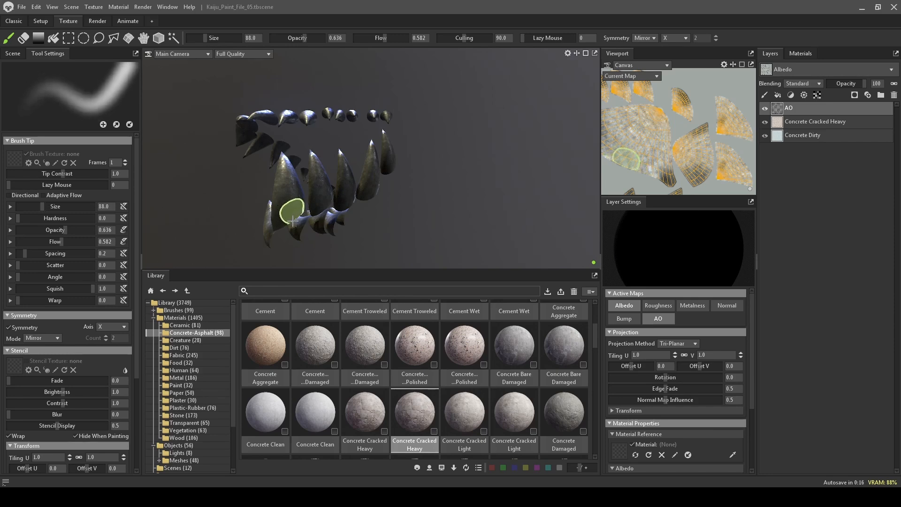
{"action": "key", "text": "bracketright"}
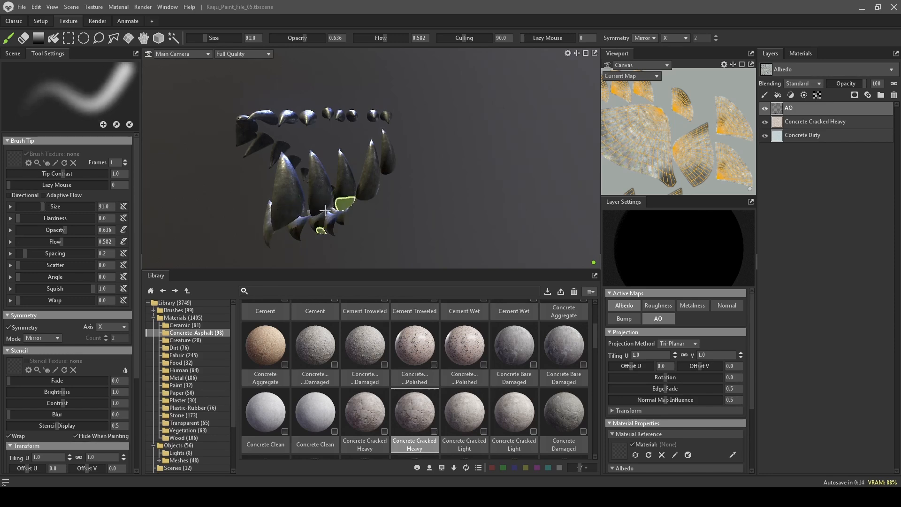
Step: Enlarge the brush to 138 and deepen the occlusion on the large lower front teeth
{"action": "mouse_move", "coordinate": [441, 209]}
{"action": "left_mouse_down", "text": "alt"}
{"action": "mouse_move", "coordinate": [393, 204]}
{"action": "mouse_move", "coordinate": [368, 158]}
{"action": "mouse_move", "coordinate": [452, 189]}
{"action": "mouse_move", "coordinate": [463, 204]}
{"action": "mouse_move", "coordinate": [452, 192]}
{"action": "mouse_move", "coordinate": [463, 193]}
{"action": "mouse_move", "coordinate": [267, 220]}
{"action": "mouse_move", "coordinate": [331, 208]}
{"action": "left_mouse_up", "text": "alt"}
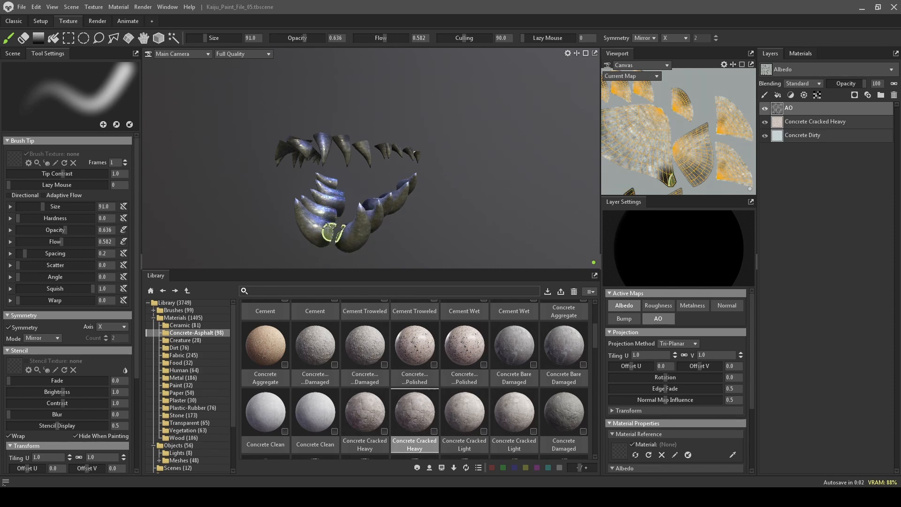
{"action": "key", "text": "bracketright"}
{"action": "key", "text": "bracketright"}
{"action": "key", "text": "bracketright"}
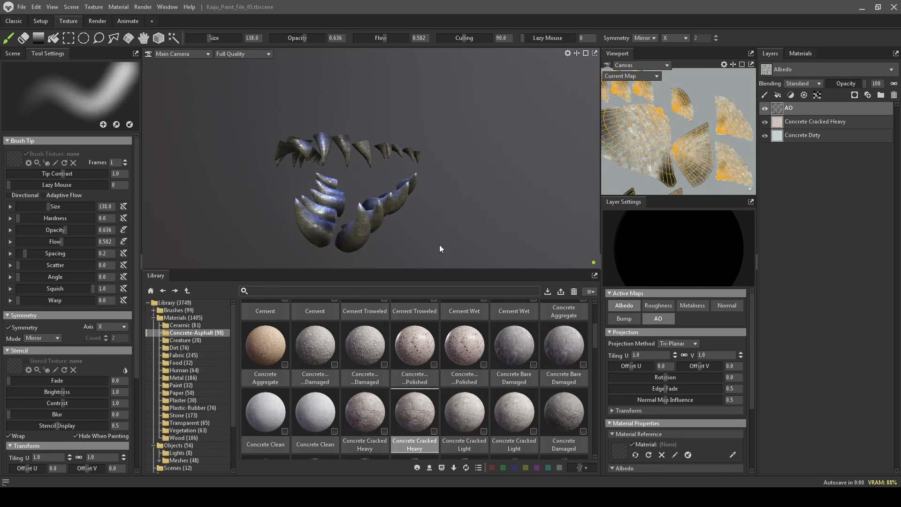
{"action": "left_click_drag", "start_coordinate": [439, 244], "coordinate": [502, 214], "text": "alt"}
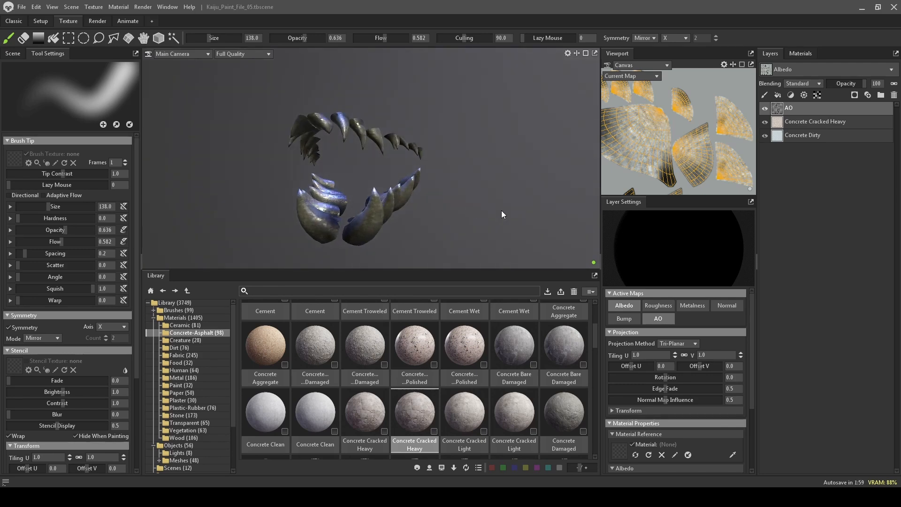
Step: Make Bake Project 1, Eyes_Temp and Tounge_Low visible again in the scene
{"action": "left_click", "coordinate": [13, 56]}
{"action": "left_click", "coordinate": [129, 120]}
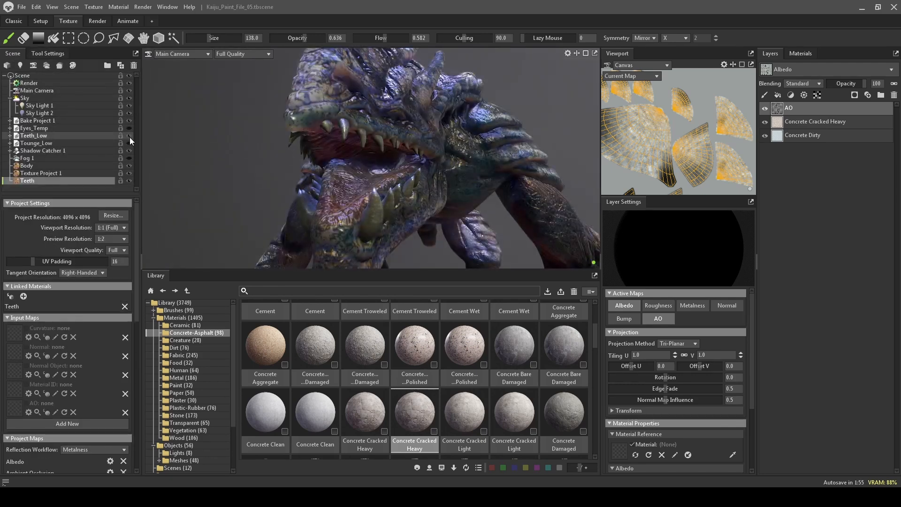
{"action": "left_click", "coordinate": [129, 127]}
{"action": "left_click", "coordinate": [129, 142]}
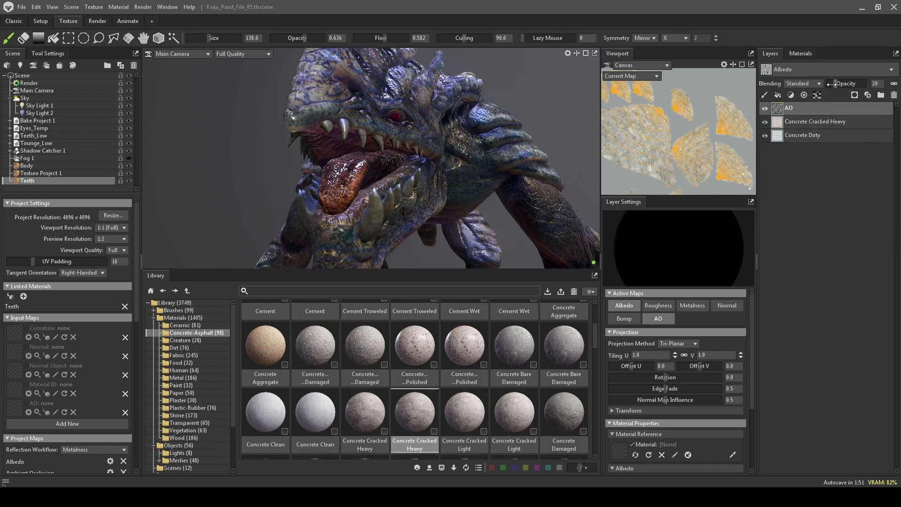
Step: Set the AO layer's blending mode to Multiply and keep its opacity at 100
{"action": "left_click", "coordinate": [799, 83]}
{"action": "left_click", "coordinate": [803, 109]}
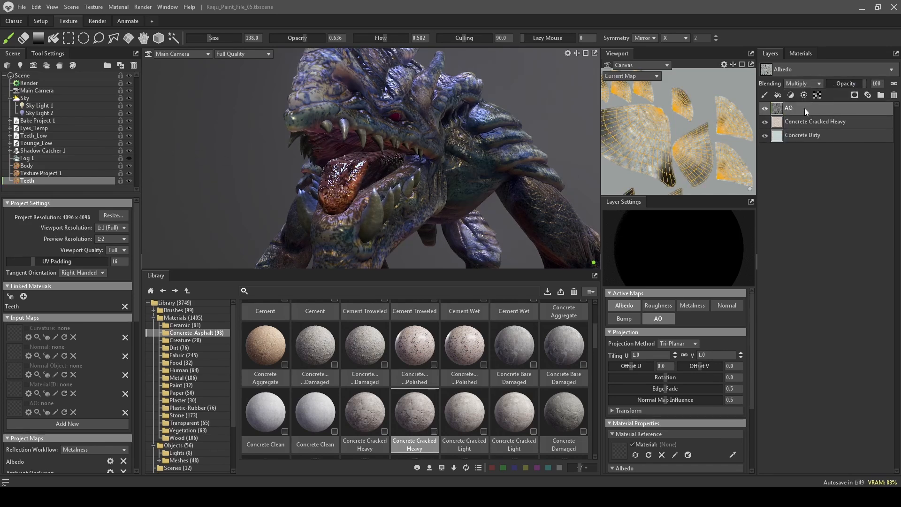
{"action": "mouse_move", "coordinate": [862, 83]}
{"action": "left_mouse_down"}
{"action": "mouse_move", "coordinate": [817, 88]}
{"action": "mouse_move", "coordinate": [863, 83]}
{"action": "left_mouse_up"}
{"action": "left_click_drag", "start_coordinate": [239, 190], "coordinate": [328, 190], "text": "alt"}
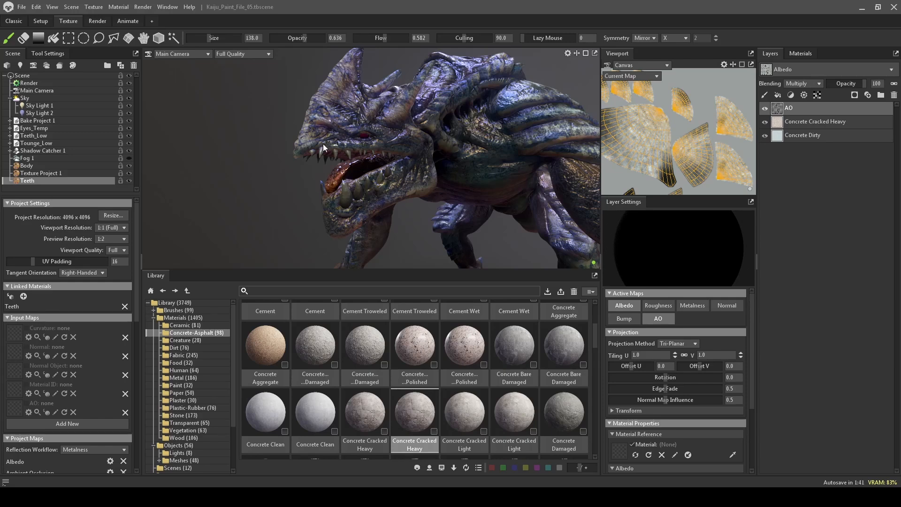
{"action": "left_click_drag", "start_coordinate": [323, 144], "coordinate": [507, 223], "text": "alt"}
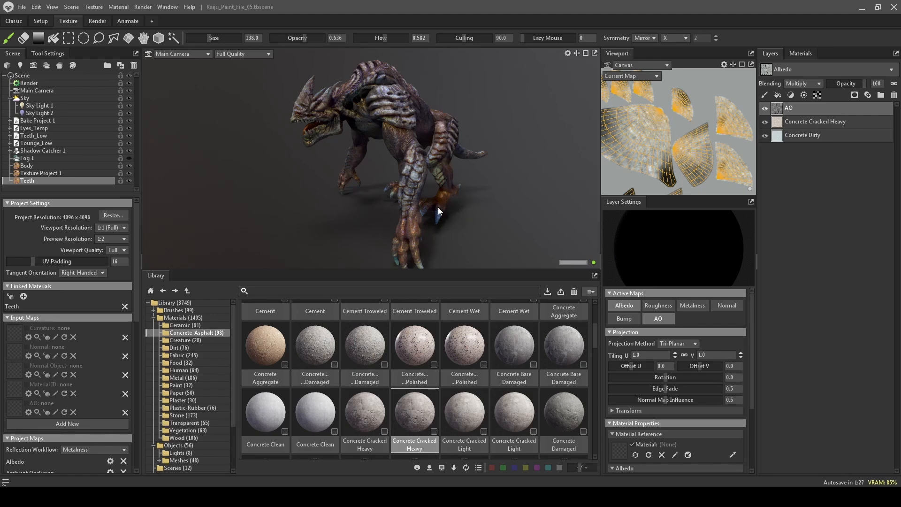
{"action": "left_click_drag", "start_coordinate": [546, 246], "coordinate": [517, 217], "text": "alt"}
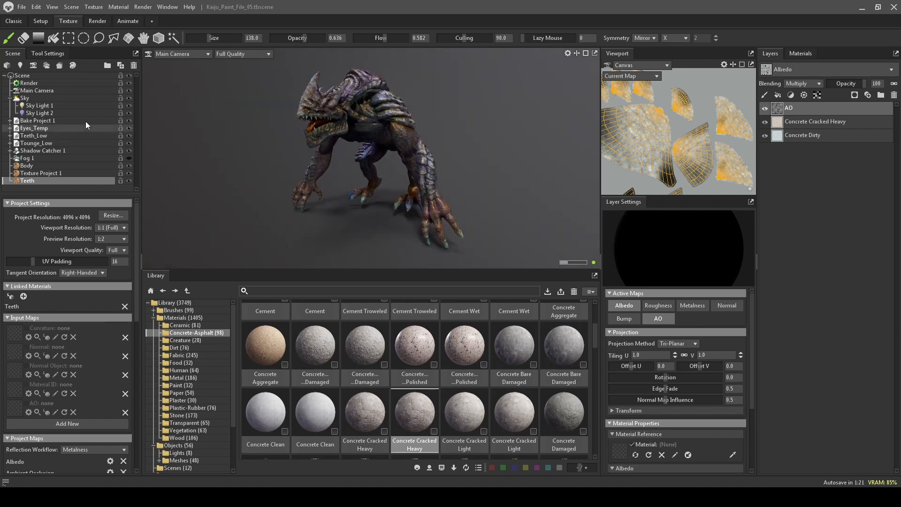
Step: Try a saturated blue light color, 57b5f3, on Sky Light 1
{"action": "left_click", "coordinate": [40, 113]}
{"action": "left_click", "coordinate": [46, 107]}
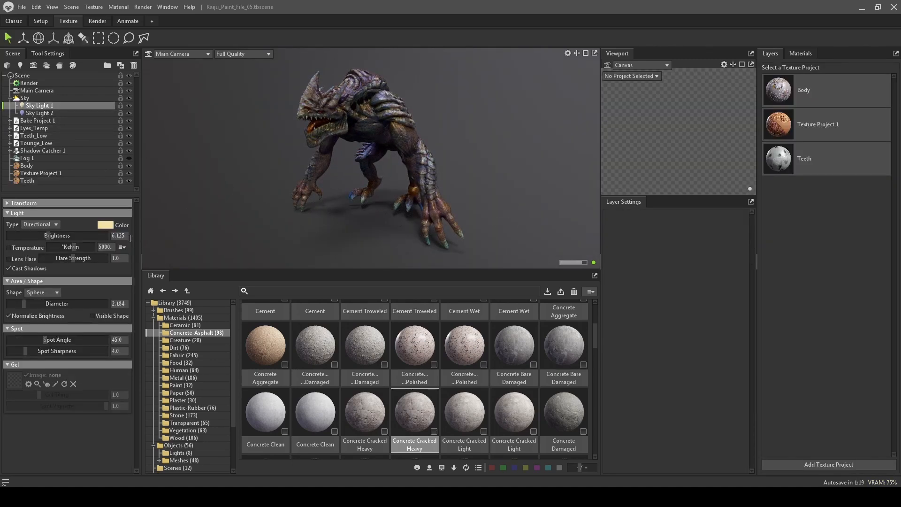
{"action": "left_click", "coordinate": [104, 226]}
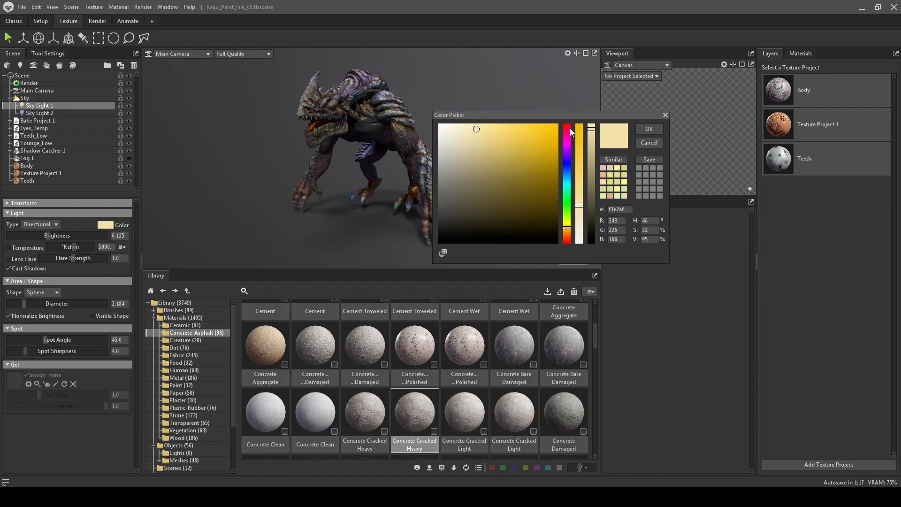
{"action": "left_click_drag", "start_coordinate": [564, 115], "coordinate": [643, 164]}
{"action": "left_click_drag", "start_coordinate": [644, 275], "coordinate": [643, 224]}
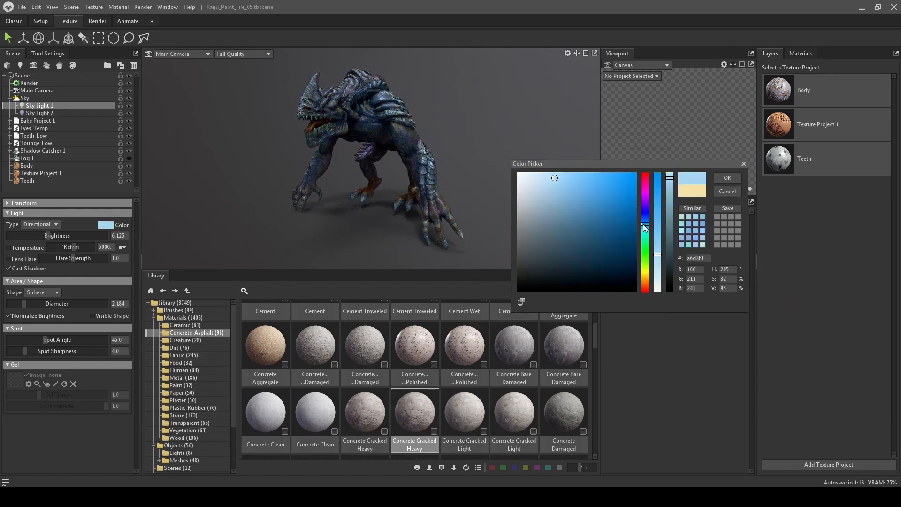
{"action": "left_click_drag", "start_coordinate": [657, 254], "coordinate": [663, 216]}
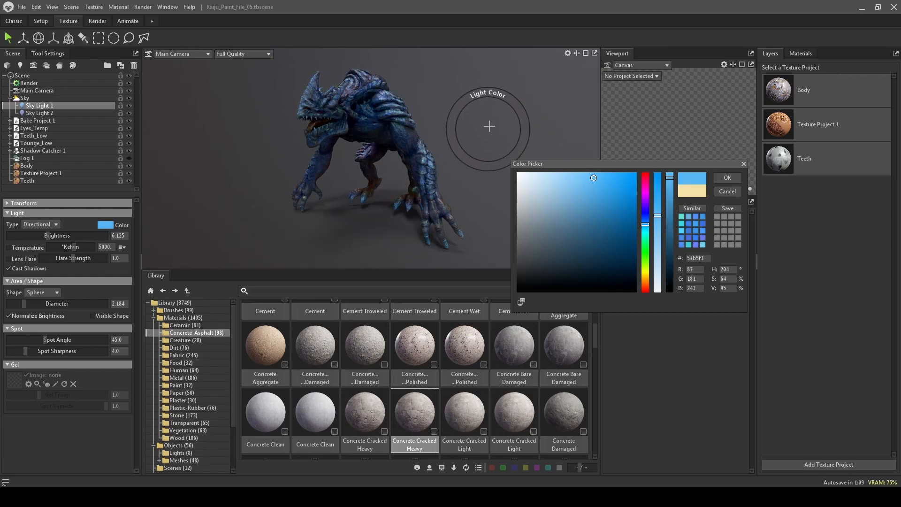
{"action": "left_click_drag", "start_coordinate": [506, 108], "coordinate": [435, 176], "text": "alt"}
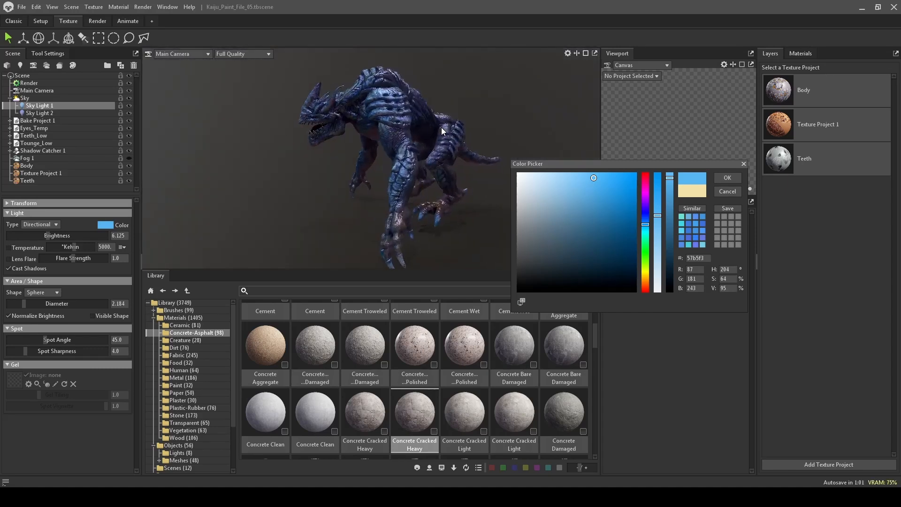
{"action": "left_click", "coordinate": [727, 191]}
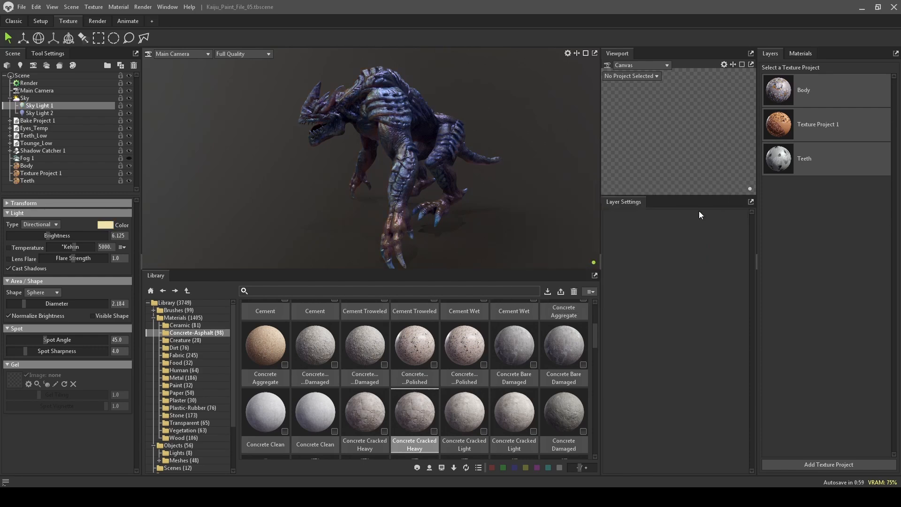
Step: Open the Body texture project and compare the creature with the Albedo_Only layer hidden and shown
{"action": "left_click_drag", "start_coordinate": [512, 216], "coordinate": [463, 200], "text": "alt"}
{"action": "scroll", "coordinate": [511, 204], "scroll_direction": "up", "scroll_amount": 4}
{"action": "scroll", "coordinate": [465, 199], "scroll_direction": "down", "scroll_amount": 4}
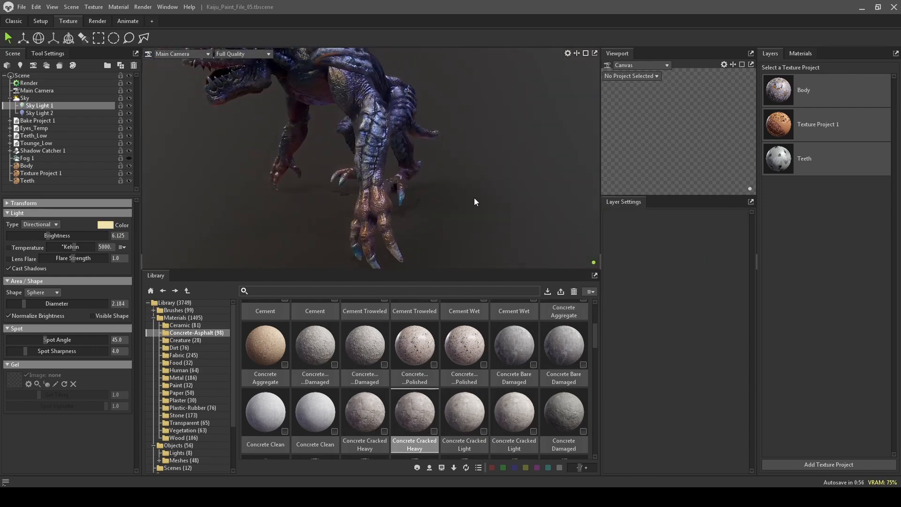
{"action": "left_click", "coordinate": [843, 93]}
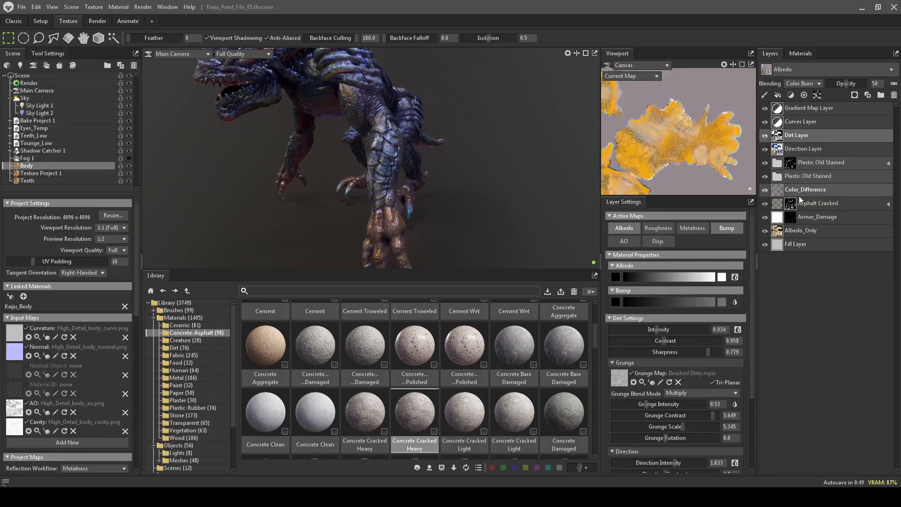
{"action": "left_click", "coordinate": [765, 231]}
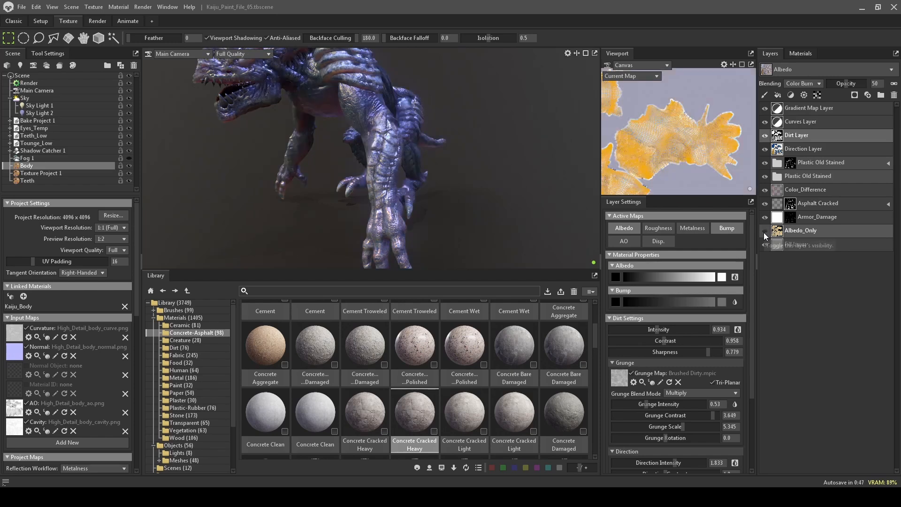
{"action": "left_click", "coordinate": [765, 232]}
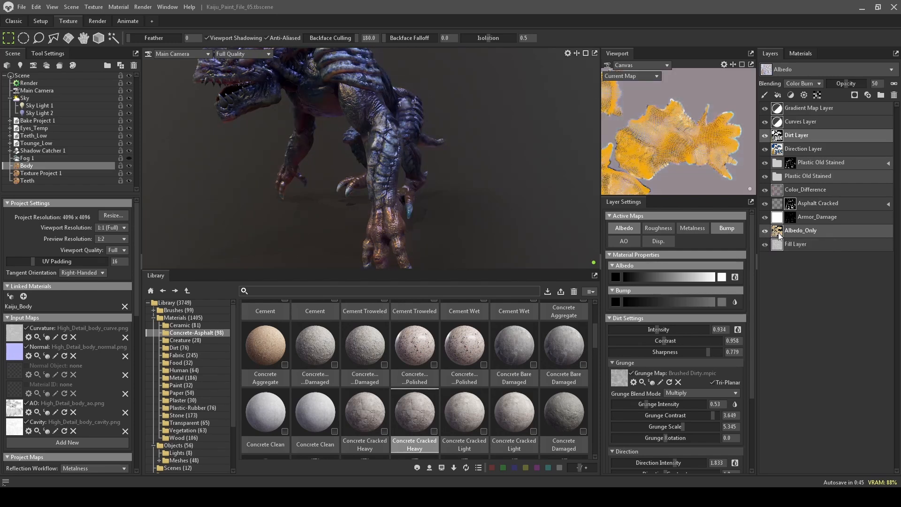
Step: Expand the Armor_Damage and Asphalt Cracked masks and the masked Plastic Old Stained folder to examine their sublayers
{"action": "left_click", "coordinate": [809, 217]}
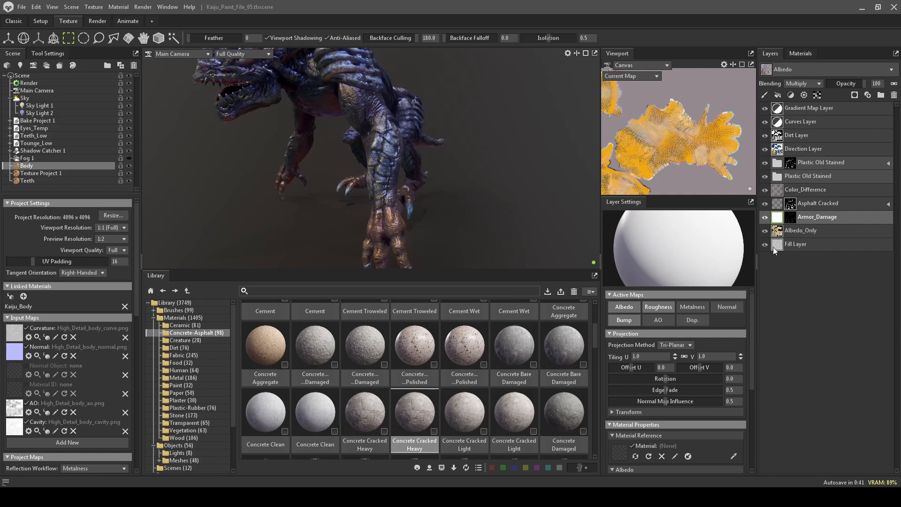
{"action": "left_click", "coordinate": [791, 217]}
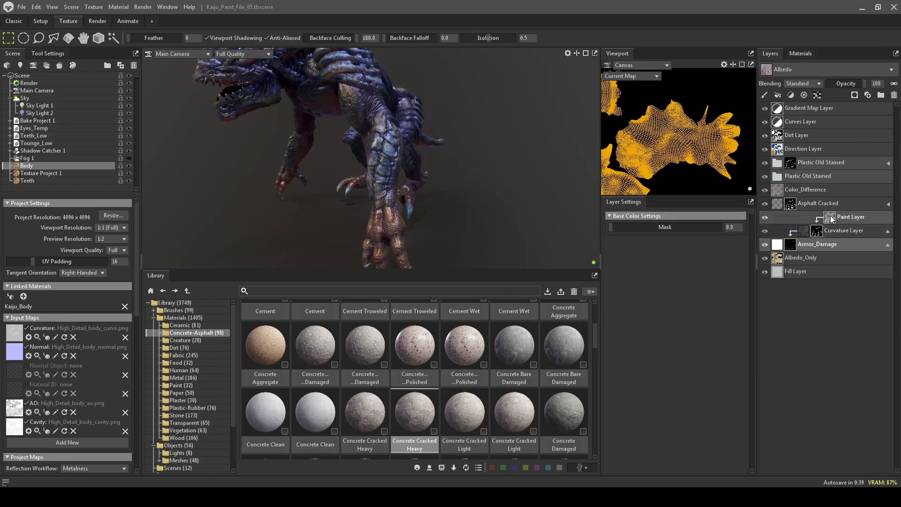
{"action": "left_click", "coordinate": [792, 205]}
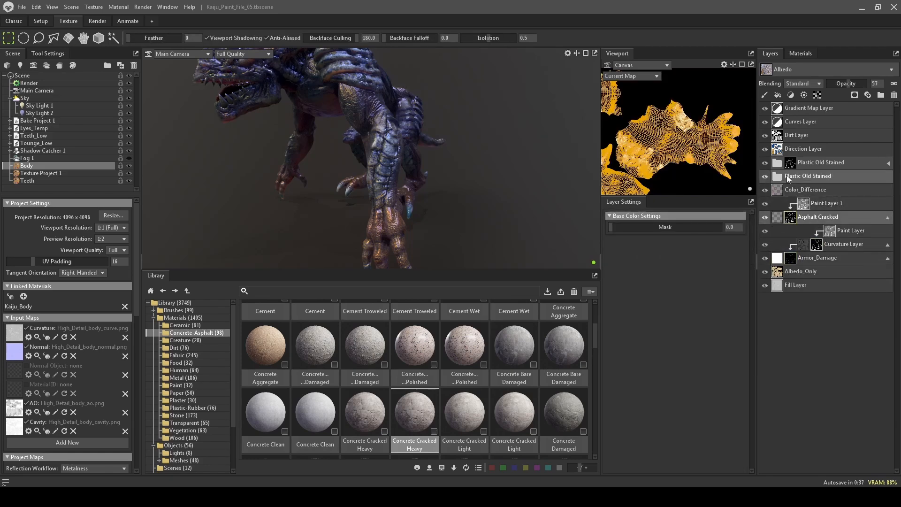
{"action": "left_click", "coordinate": [777, 164]}
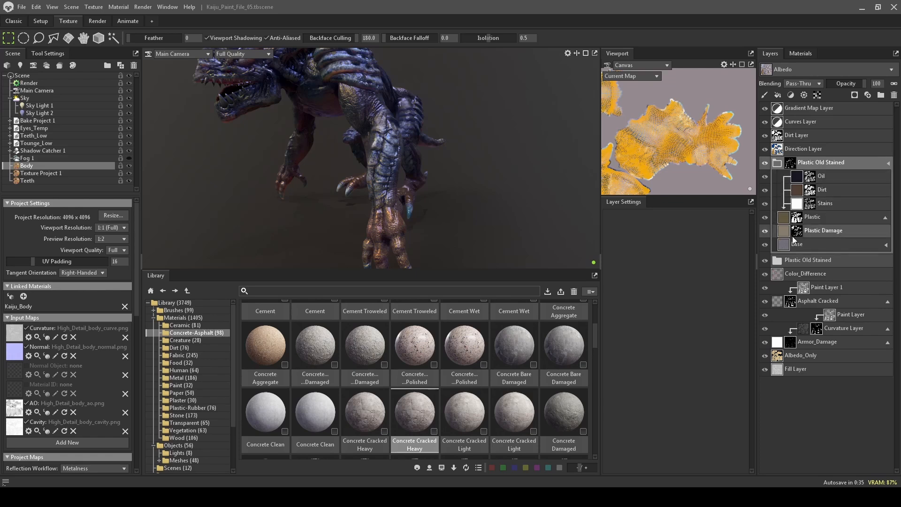
Step: Examine the skin and claws of the creature's front hand and rear feet up close
{"action": "left_click_drag", "start_coordinate": [472, 195], "coordinate": [487, 185], "text": "alt"}
{"action": "right_click_drag", "start_coordinate": [487, 185], "coordinate": [460, 171], "text": "alt"}
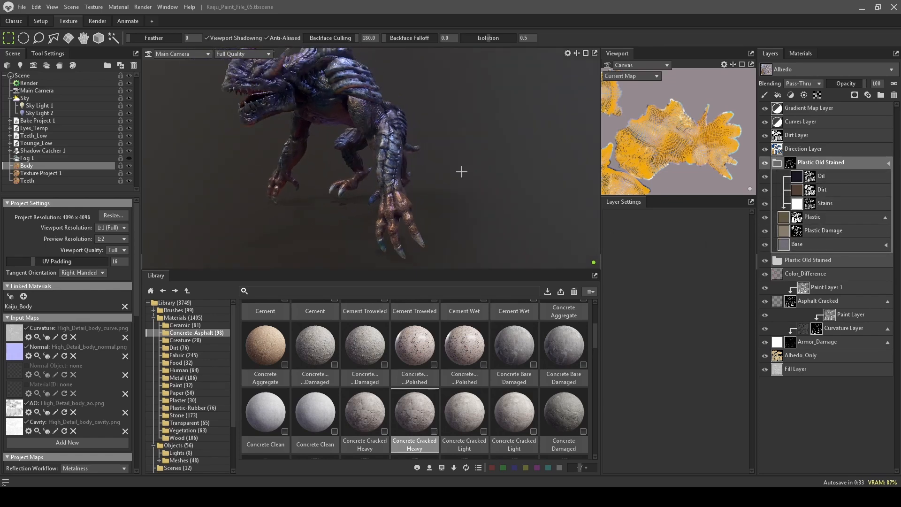
{"action": "left_click_drag", "start_coordinate": [461, 171], "coordinate": [493, 175], "text": "alt"}
{"action": "middle_click_drag", "start_coordinate": [493, 175], "coordinate": [442, 147], "text": "alt"}
{"action": "right_click_drag", "start_coordinate": [443, 147], "coordinate": [470, 177], "text": "alt"}
{"action": "middle_click_drag", "start_coordinate": [469, 177], "coordinate": [512, 192], "text": "alt"}
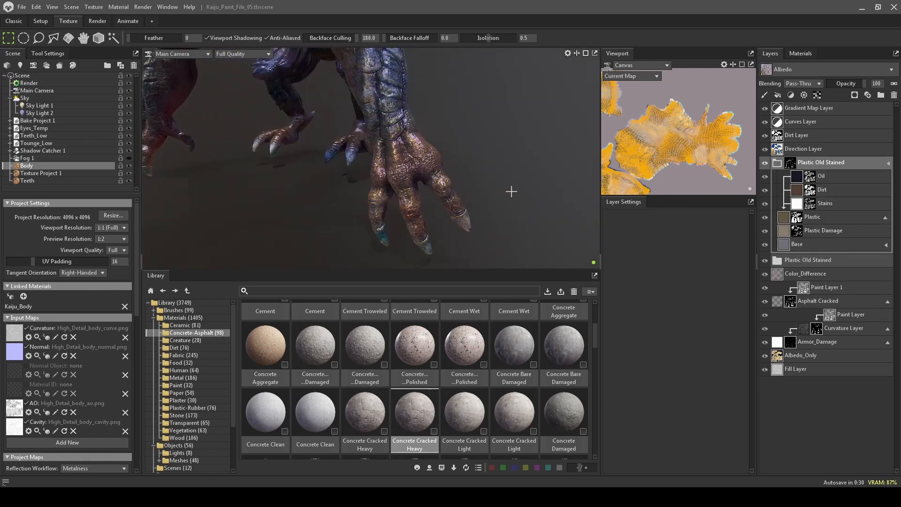
{"action": "left_click_drag", "start_coordinate": [511, 192], "coordinate": [547, 195], "text": "alt"}
{"action": "left_click_drag", "start_coordinate": [324, 213], "coordinate": [383, 195], "text": "alt"}
{"action": "right_click_drag", "start_coordinate": [382, 195], "coordinate": [389, 177], "text": "alt"}
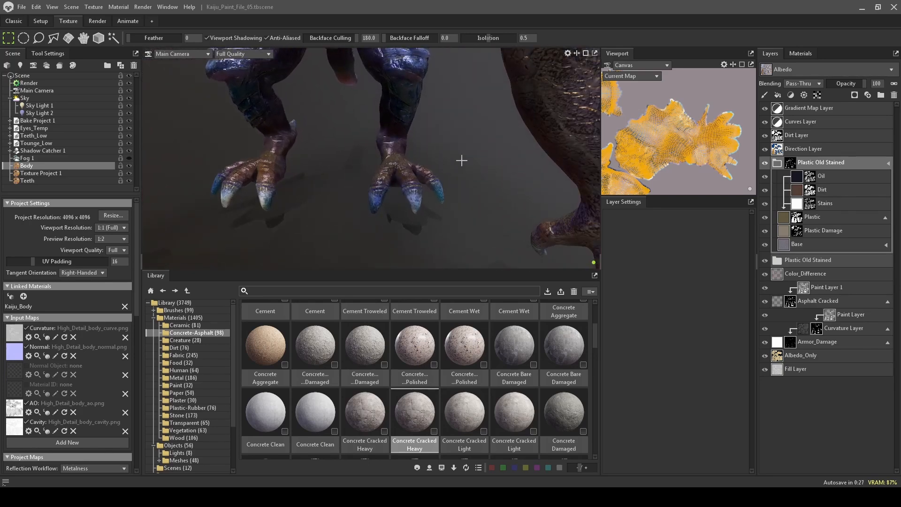
{"action": "mouse_move", "coordinate": [461, 160]}
{"action": "left_mouse_down", "text": "alt"}
{"action": "mouse_move", "coordinate": [501, 175]}
{"action": "mouse_move", "coordinate": [470, 165]}
{"action": "left_mouse_up", "text": "alt"}
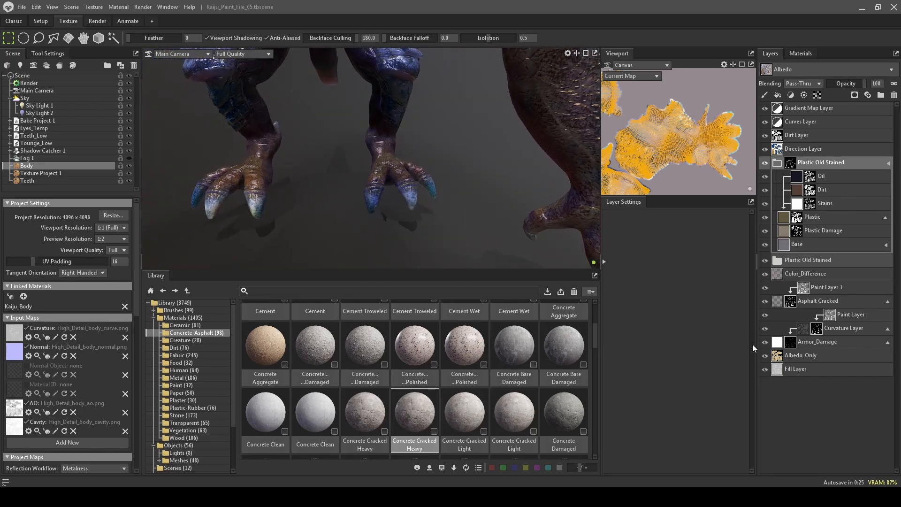
Step: Add a Hue / Saturation adjustment layer directly above Albedo_Only and clip it to that layer
{"action": "left_click", "coordinate": [814, 356]}
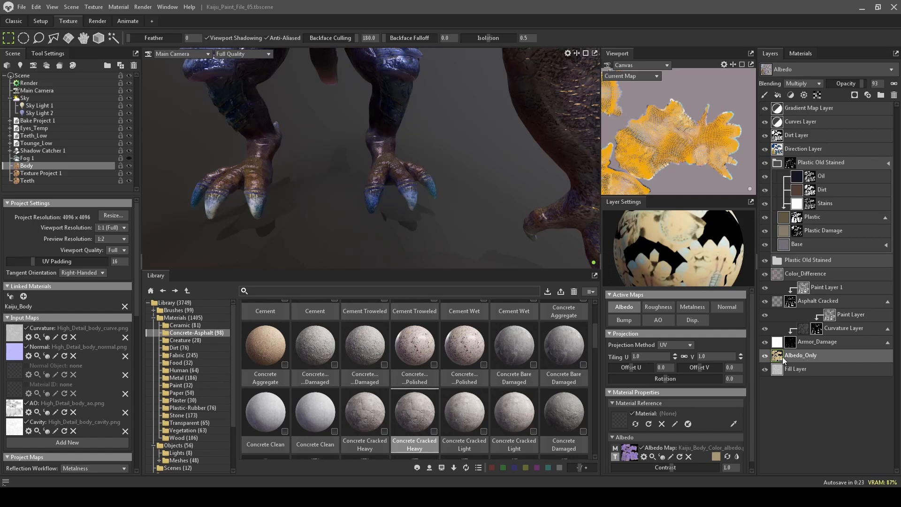
{"action": "left_click", "coordinate": [798, 352]}
{"action": "left_click", "coordinate": [791, 95]}
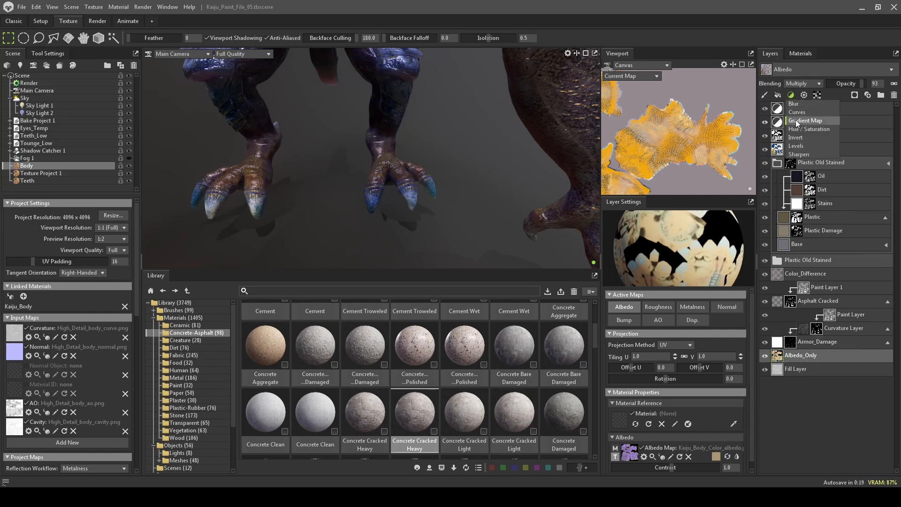
{"action": "left_click", "coordinate": [804, 130]}
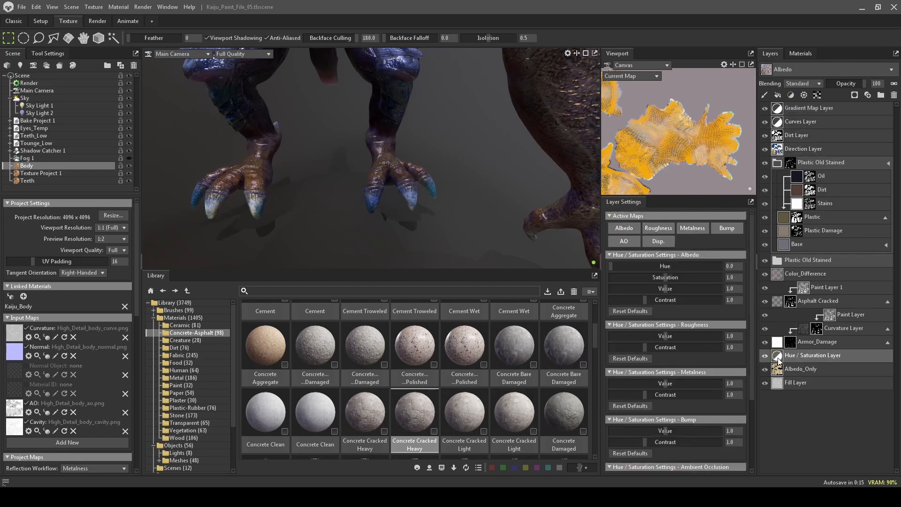
{"action": "left_click", "coordinate": [779, 365], "text": "alt"}
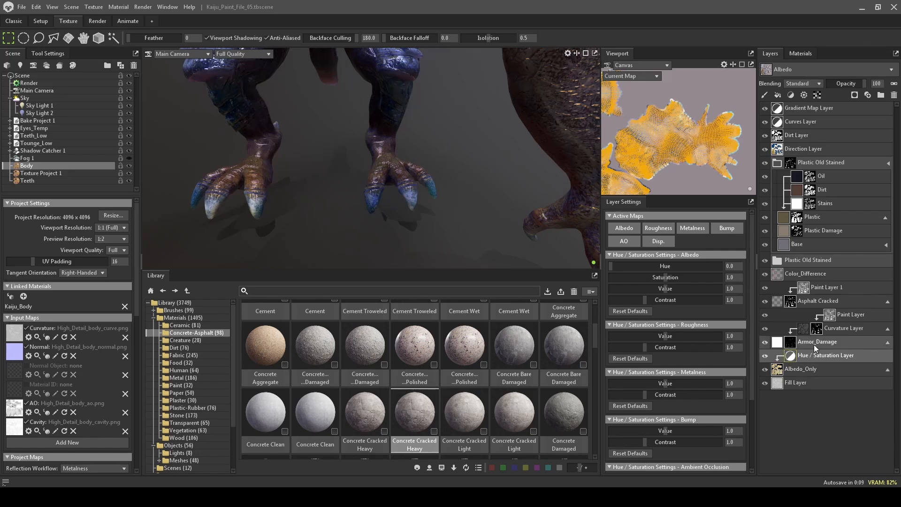
Step: Limit the Hue / Saturation layer to the Albedo map by deactivating its roughness, metalness, bump, AO and displacement maps
{"action": "left_click", "coordinate": [632, 243]}
{"action": "left_click", "coordinate": [727, 228]}
{"action": "left_click", "coordinate": [692, 228]}
{"action": "left_click", "coordinate": [658, 228]}
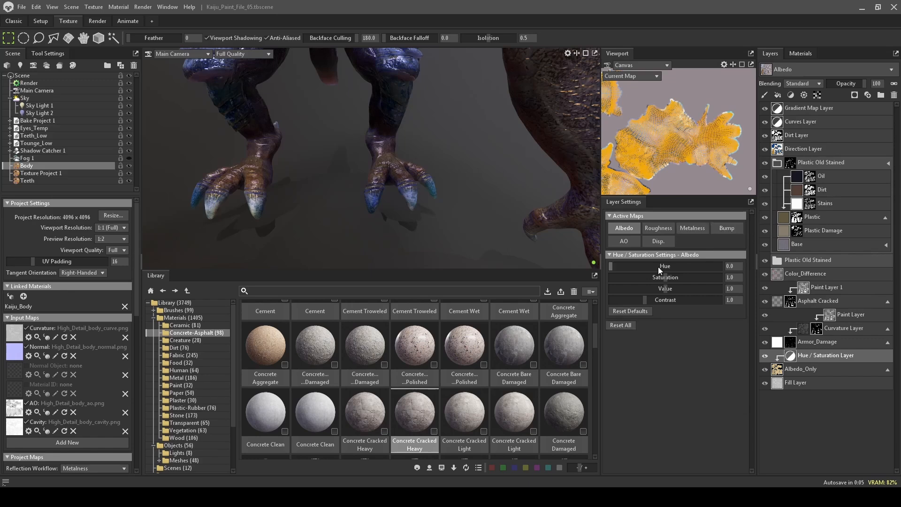
Step: Lower the adjustment's albedo saturation to 0.168, try a hue shift, and set the hue back to 0
{"action": "mouse_move", "coordinate": [626, 266]}
{"action": "left_mouse_down"}
{"action": "mouse_move", "coordinate": [648, 267]}
{"action": "mouse_move", "coordinate": [651, 276]}
{"action": "mouse_move", "coordinate": [632, 280]}
{"action": "mouse_move", "coordinate": [631, 266]}
{"action": "left_mouse_up"}
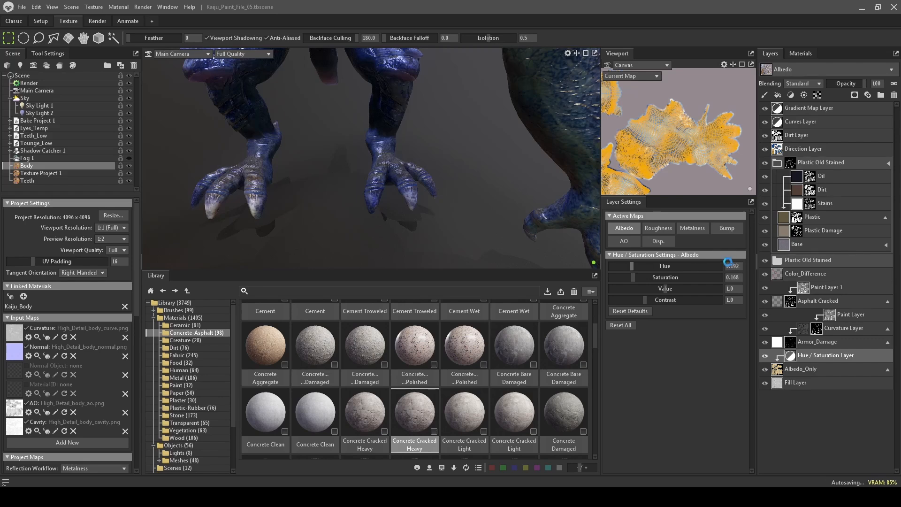
{"action": "left_click_drag", "start_coordinate": [741, 267], "coordinate": [705, 272]}
{"action": "type", "text": "0"}
{"action": "key", "text": "Return"}
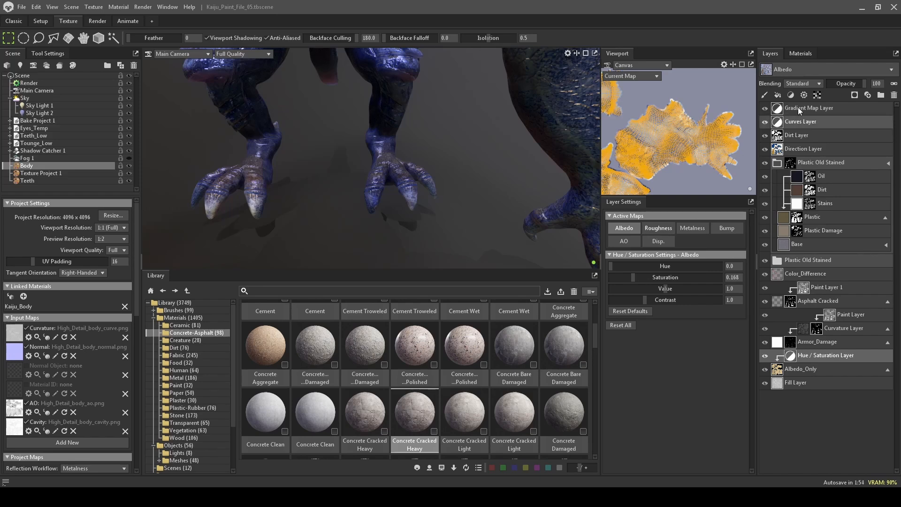
{"action": "left_click", "coordinate": [792, 95]}
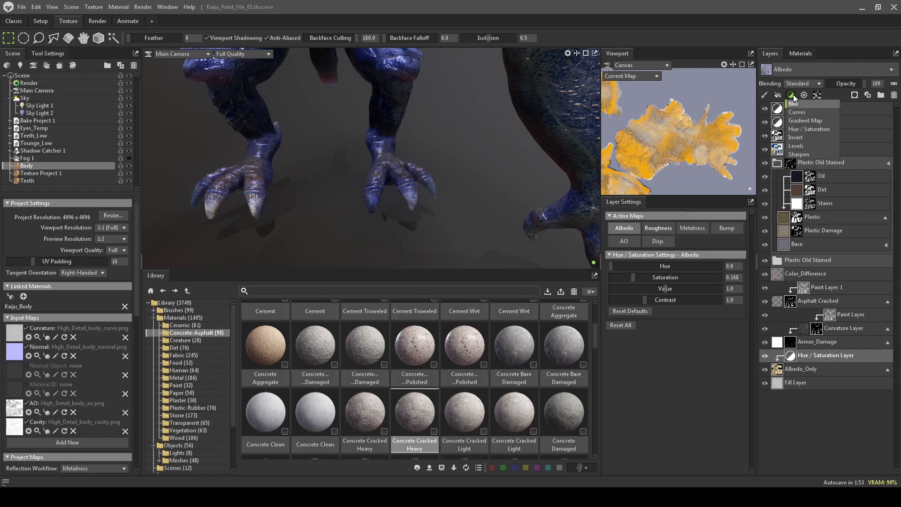
{"action": "left_click", "coordinate": [800, 128]}
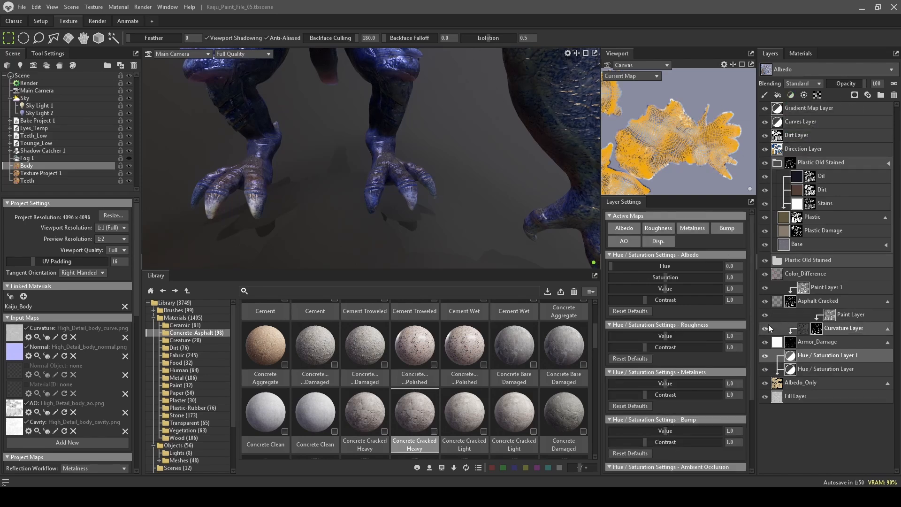
{"action": "left_click", "coordinate": [894, 95]}
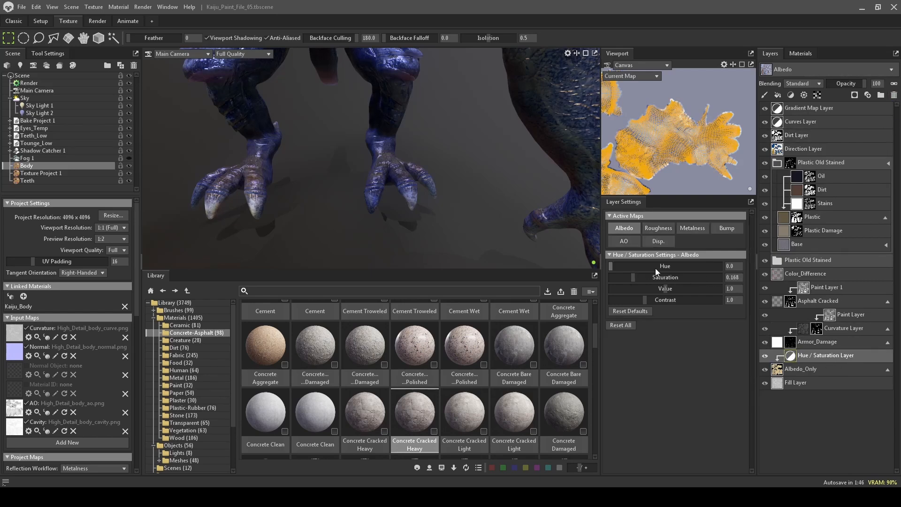
Step: Set the adjustment's saturation to 0.422, value to 1.452 and contrast to 2.63, and give the layer a black paint mask
{"action": "mouse_move", "coordinate": [635, 277]}
{"action": "left_mouse_down"}
{"action": "mouse_move", "coordinate": [671, 277]}
{"action": "mouse_move", "coordinate": [646, 277]}
{"action": "mouse_move", "coordinate": [655, 277]}
{"action": "mouse_move", "coordinate": [644, 289]}
{"action": "mouse_move", "coordinate": [682, 288]}
{"action": "mouse_move", "coordinate": [652, 299]}
{"action": "mouse_move", "coordinate": [672, 299]}
{"action": "mouse_move", "coordinate": [627, 300]}
{"action": "mouse_move", "coordinate": [704, 298]}
{"action": "mouse_move", "coordinate": [683, 304]}
{"action": "left_mouse_up"}
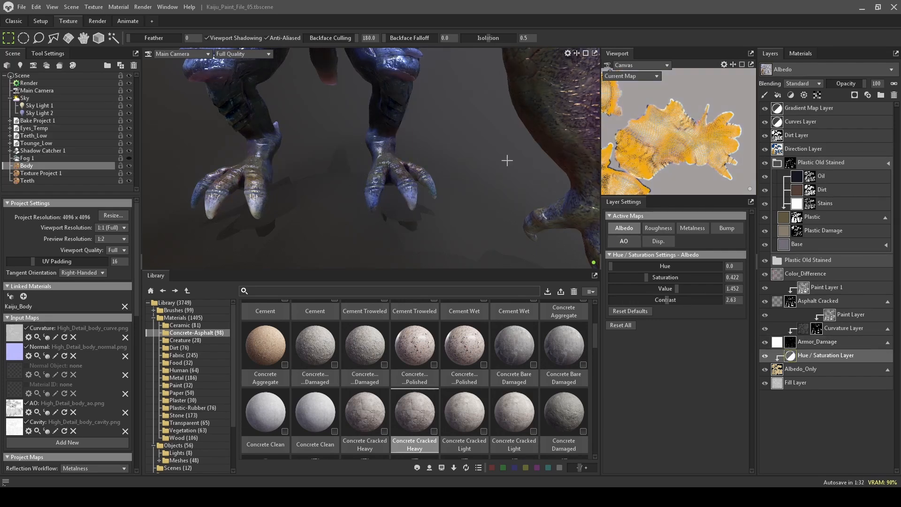
{"action": "left_click", "coordinate": [855, 94]}
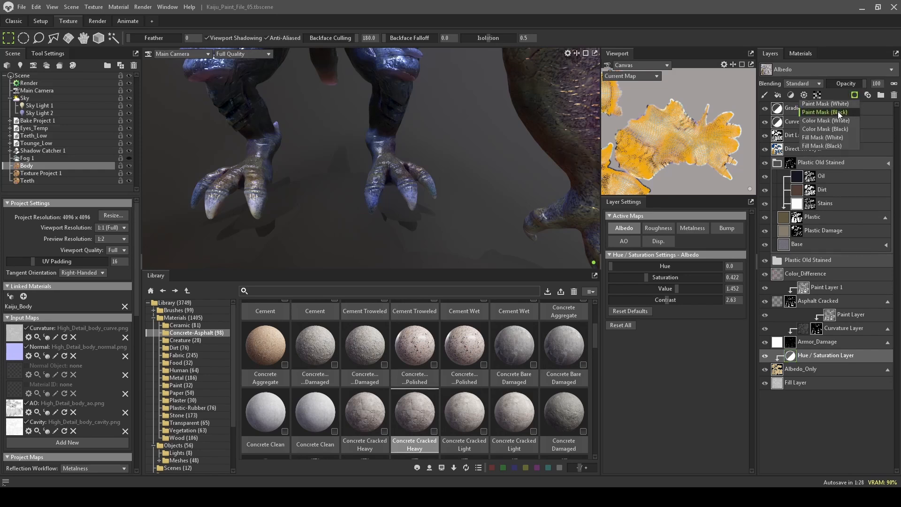
{"action": "left_click", "coordinate": [841, 116]}
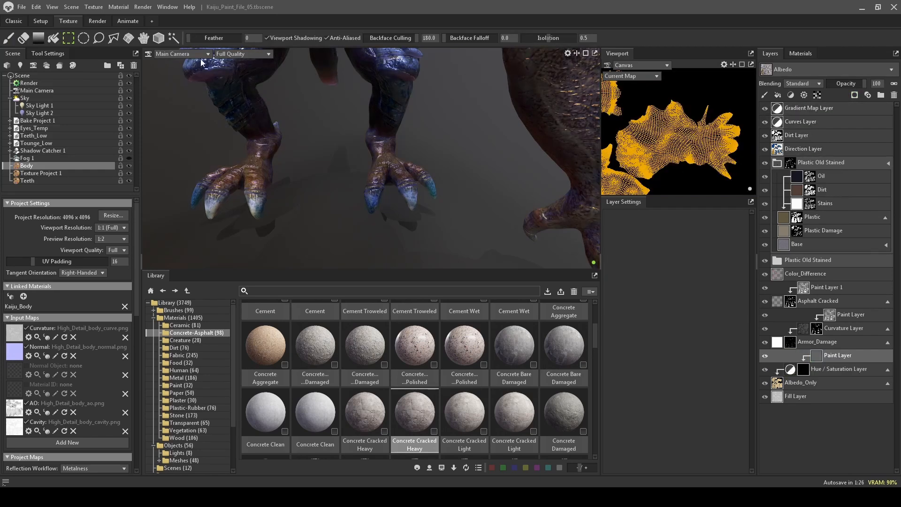
Step: Switch the main viewport to Draft Quality and bring up the Brush tool's settings for the mask's Paint Layer
{"action": "left_click", "coordinate": [237, 54]}
{"action": "left_click", "coordinate": [235, 73]}
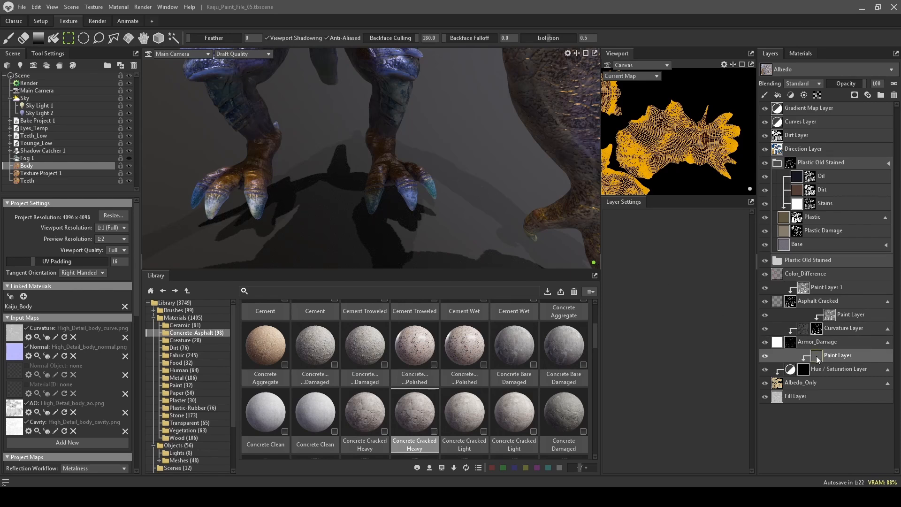
{"action": "left_click", "coordinate": [9, 38]}
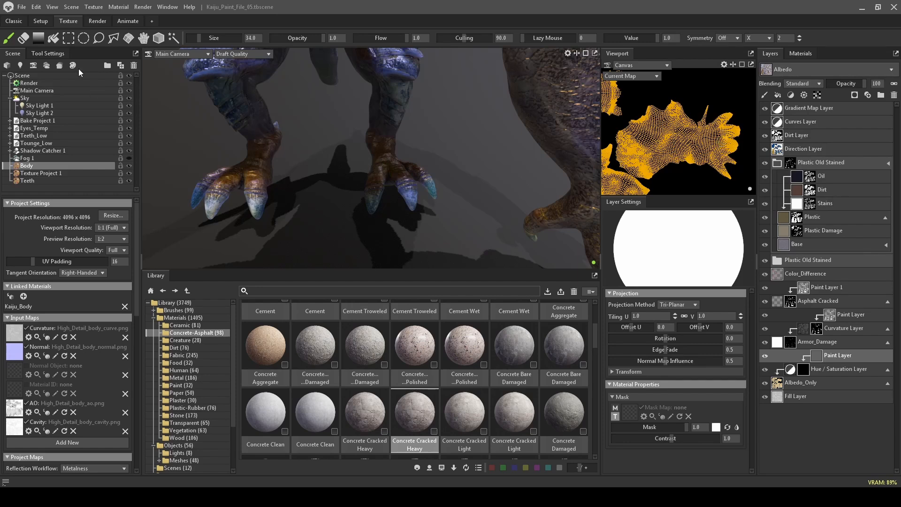
{"action": "left_click", "coordinate": [48, 53]}
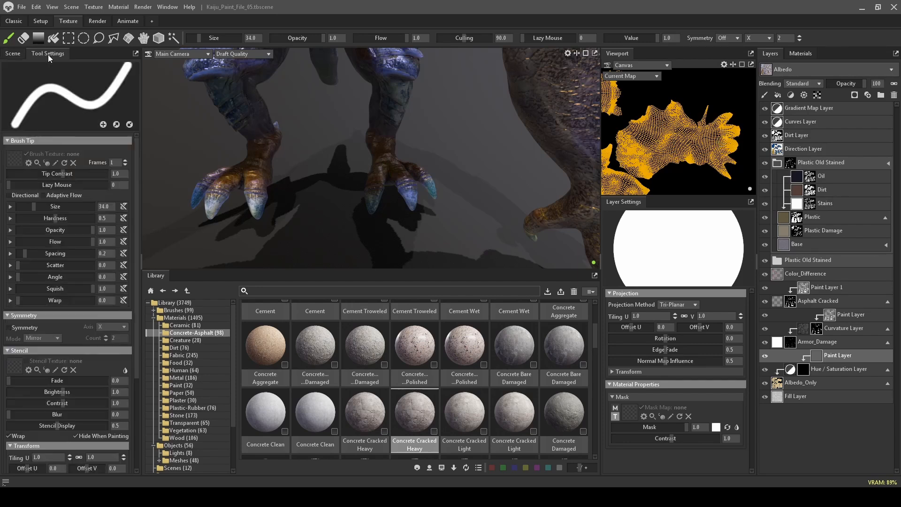
Step: Set the brush's opacity and flow to be controlled by pen pressure
{"action": "left_click", "coordinate": [125, 230]}
{"action": "left_click", "coordinate": [122, 246]}
{"action": "left_click", "coordinate": [124, 242]}
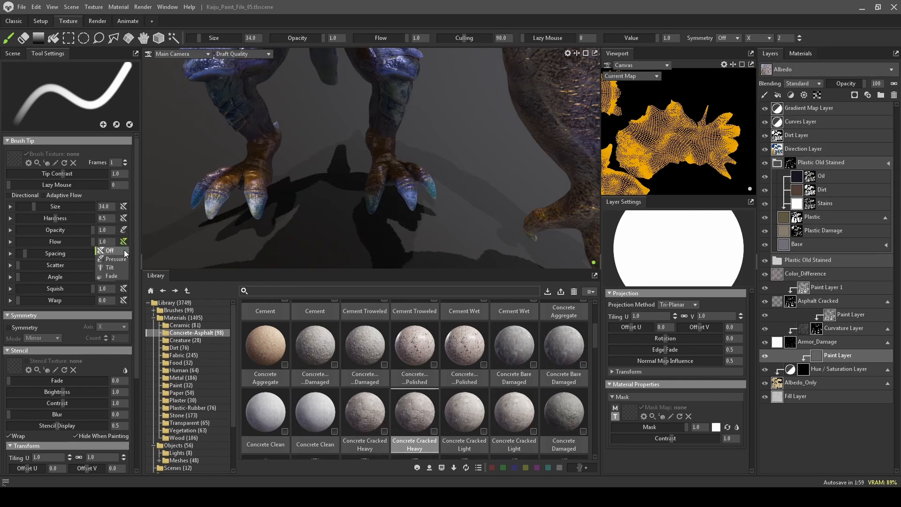
{"action": "left_click", "coordinate": [119, 258]}
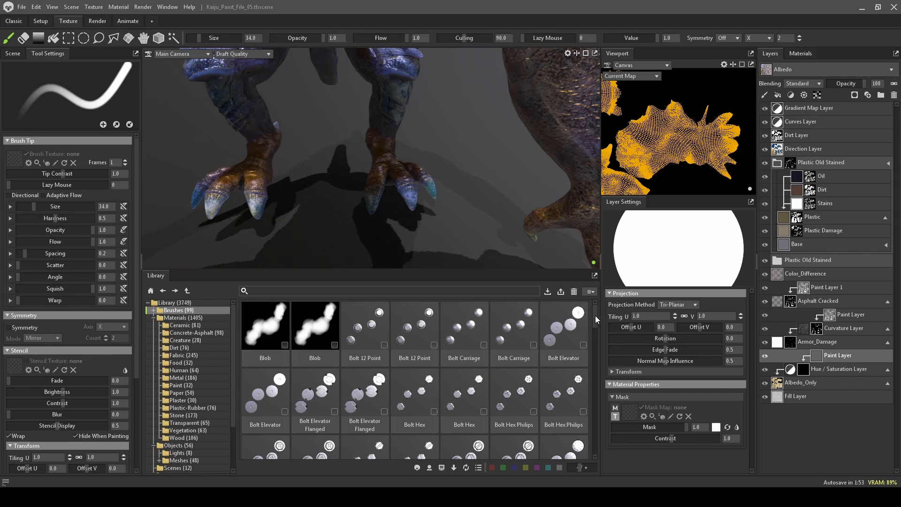
Step: Load the Wacom_Pen Soft brush from the library and enable mirror symmetry on the X axis
{"action": "left_click_drag", "start_coordinate": [595, 315], "coordinate": [593, 455]}
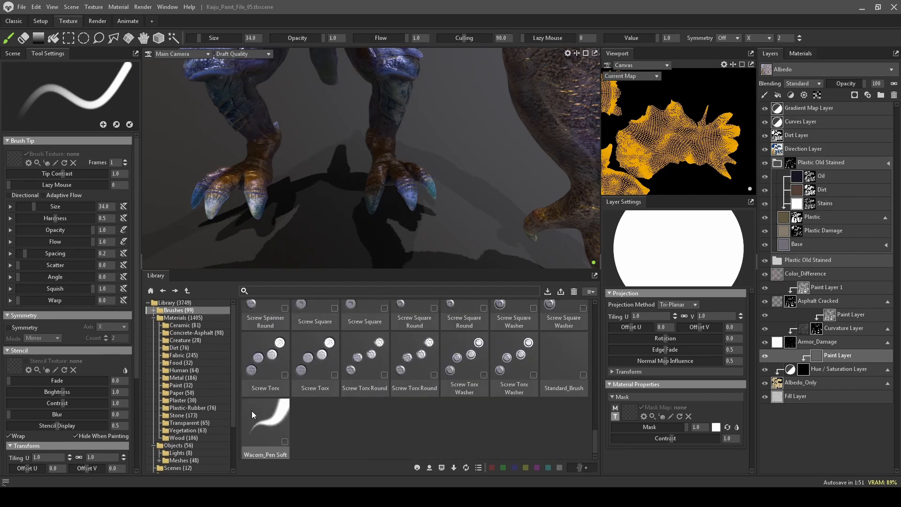
{"action": "left_click", "coordinate": [275, 422]}
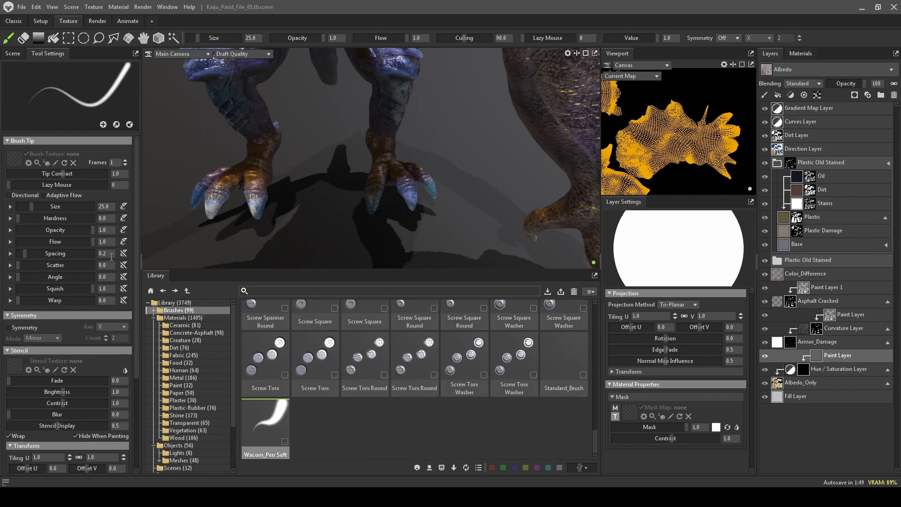
{"action": "left_click", "coordinate": [8, 327]}
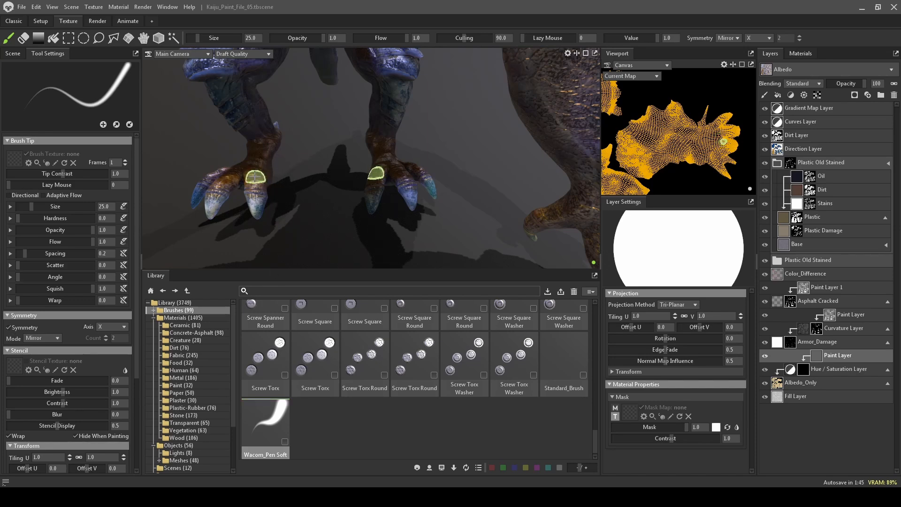
Step: Set the brush flow to 0.645 and opacity to 0.636, and enlarge the brush to size 47
{"action": "left_click", "coordinate": [387, 38]}
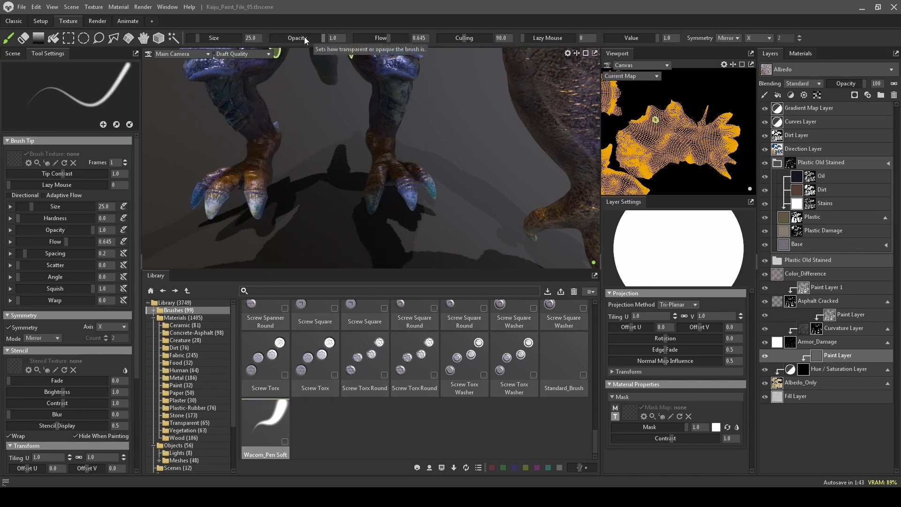
{"action": "left_click", "coordinate": [304, 37]}
{"action": "key", "text": "bracketright"}
{"action": "key", "text": "bracketright"}
{"action": "key", "text": "bracketright"}
{"action": "key", "text": "bracketright"}
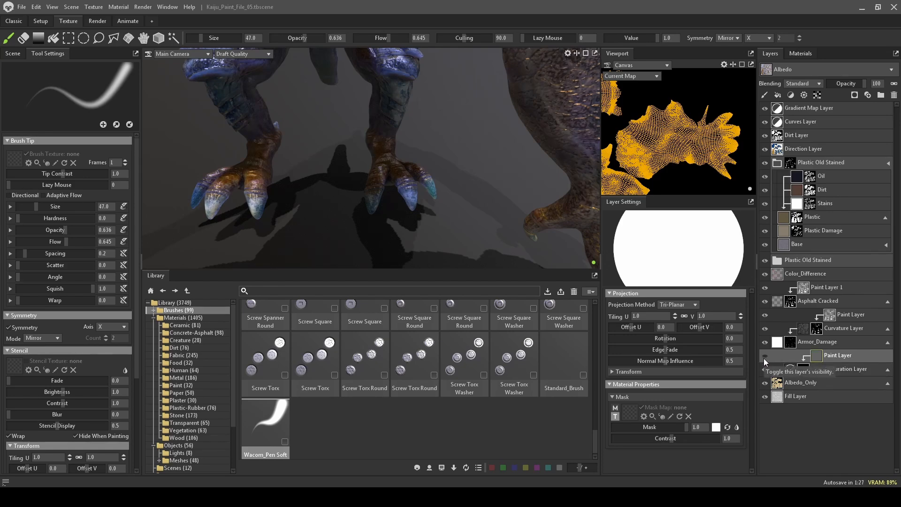
Step: Paint the mask over the toes of the rear feet with brush opacity 0.791 and flow 0.836
{"action": "left_click_drag", "start_coordinate": [303, 38], "coordinate": [311, 38]}
{"action": "left_click", "coordinate": [401, 38]}
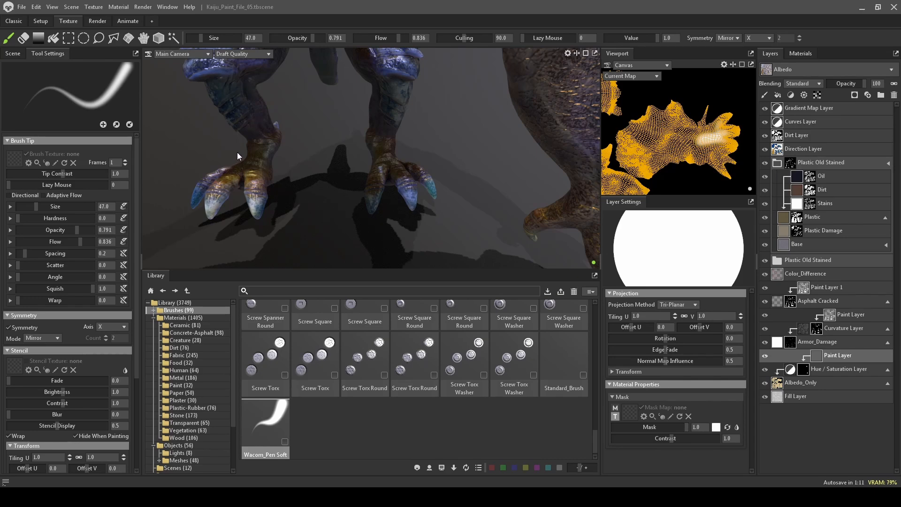
{"action": "mouse_move", "coordinate": [181, 147]}
{"action": "middle_mouse_down"}
{"action": "mouse_move", "coordinate": [277, 161]}
{"action": "mouse_move", "coordinate": [368, 110]}
{"action": "mouse_move", "coordinate": [389, 181]}
{"action": "middle_mouse_up"}
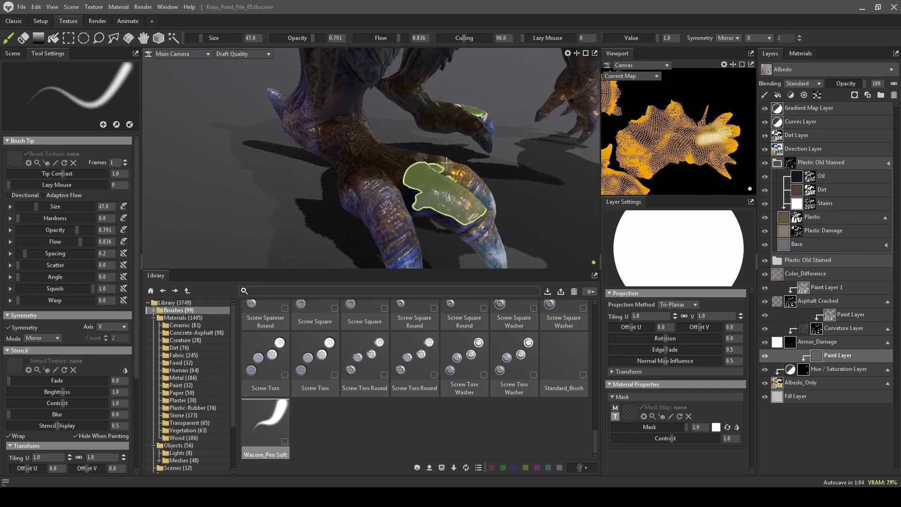
Step: Compare the rear foot with the mask's Paint Layer hidden and shown
{"action": "mouse_move", "coordinate": [448, 160]}
{"action": "middle_mouse_down"}
{"action": "mouse_move", "coordinate": [477, 207]}
{"action": "mouse_move", "coordinate": [519, 228]}
{"action": "middle_mouse_up"}
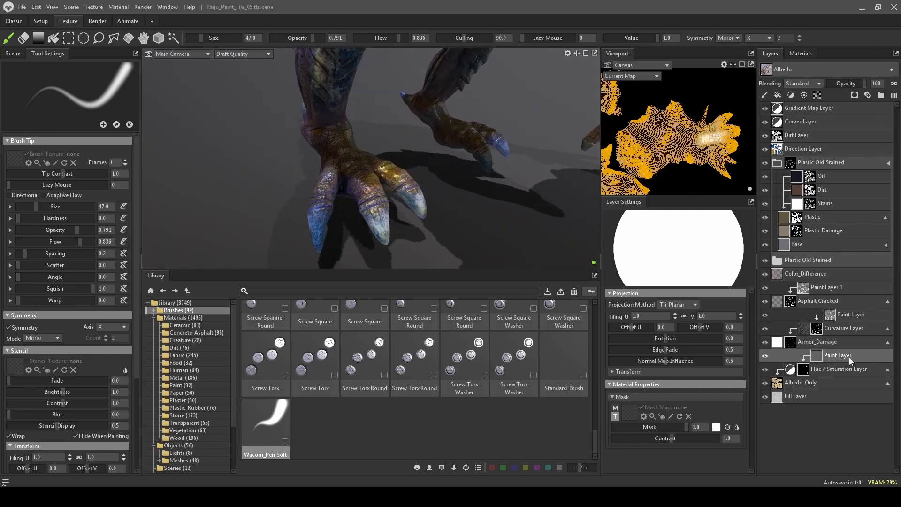
{"action": "left_click", "coordinate": [766, 356]}
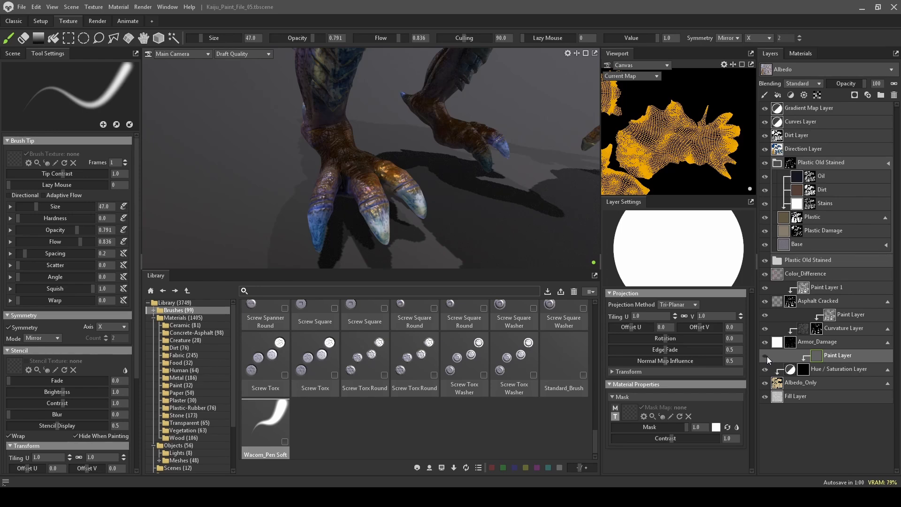
{"action": "left_click", "coordinate": [766, 356]}
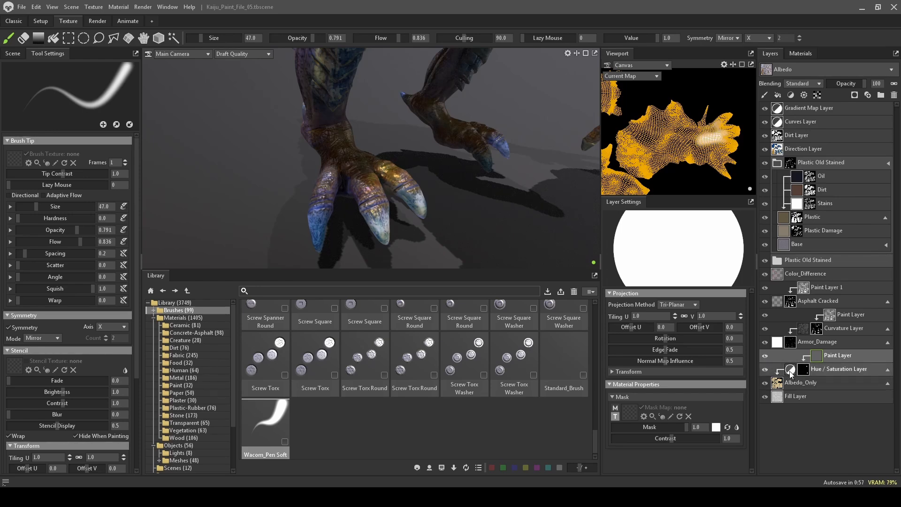
Step: Set the Hue / Saturation layer's albedo saturation to 0.168, value to 1.0 and contrast to 0.82
{"action": "key", "text": "Delete"}
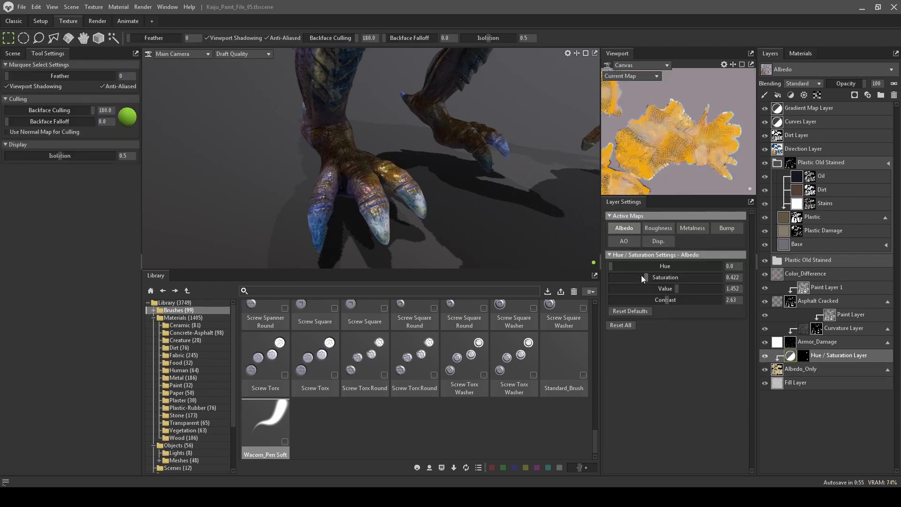
{"action": "mouse_move", "coordinate": [646, 277]}
{"action": "left_mouse_down"}
{"action": "mouse_move", "coordinate": [608, 281]}
{"action": "mouse_move", "coordinate": [679, 289]}
{"action": "mouse_move", "coordinate": [669, 288]}
{"action": "left_mouse_up"}
{"action": "left_click", "coordinate": [739, 290]}
{"action": "type", "text": "1"}
{"action": "left_click_drag", "start_coordinate": [737, 289], "coordinate": [621, 301]}
{"action": "type", "text": "."}
{"action": "key", "text": "Return"}
{"action": "left_click", "coordinate": [652, 302]}
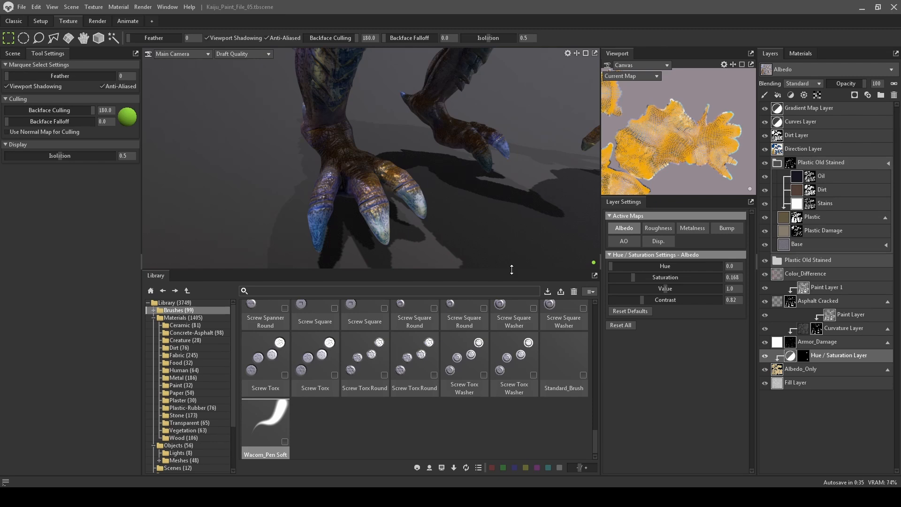
Step: Enlarge the 3D viewport over the library and set the Hue / Saturation layer's albedo saturation to 0.002
{"action": "left_click_drag", "start_coordinate": [512, 270], "coordinate": [556, 393]}
{"action": "left_click_drag", "start_coordinate": [429, 286], "coordinate": [382, 264], "text": "alt"}
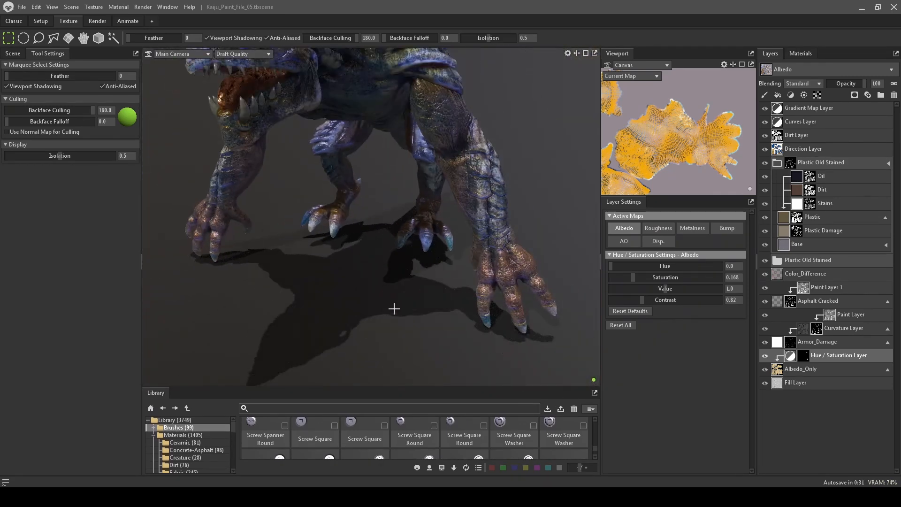
{"action": "left_click_drag", "start_coordinate": [394, 308], "coordinate": [416, 299], "text": "alt"}
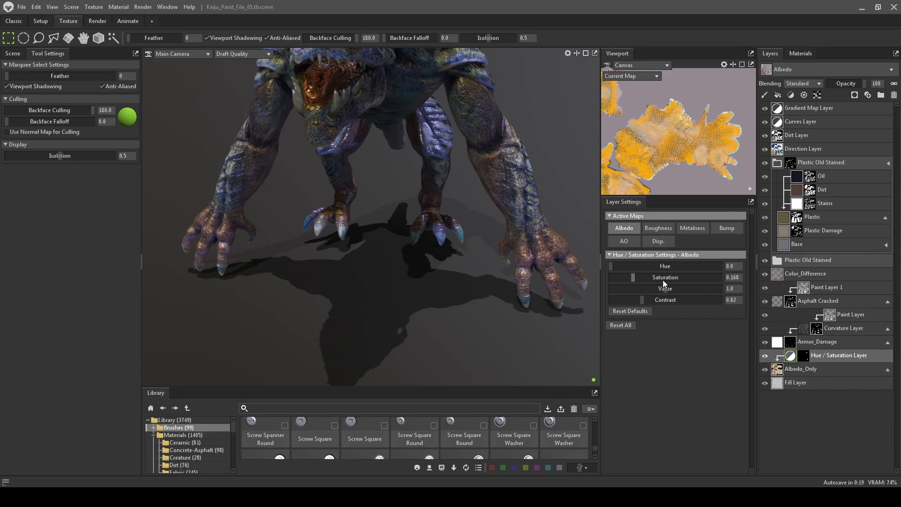
{"action": "mouse_move", "coordinate": [625, 266]}
{"action": "left_mouse_down"}
{"action": "mouse_move", "coordinate": [754, 266]}
{"action": "mouse_move", "coordinate": [611, 268]}
{"action": "mouse_move", "coordinate": [559, 280]}
{"action": "mouse_move", "coordinate": [704, 278]}
{"action": "mouse_move", "coordinate": [594, 280]}
{"action": "mouse_move", "coordinate": [613, 278]}
{"action": "left_mouse_up"}
Step: Extend the painted Hue / Saturation mask with the size 47 brush, and compare the creature with the mask's Paint Layer hidden and shown
{"action": "double_click", "coordinate": [802, 355]}
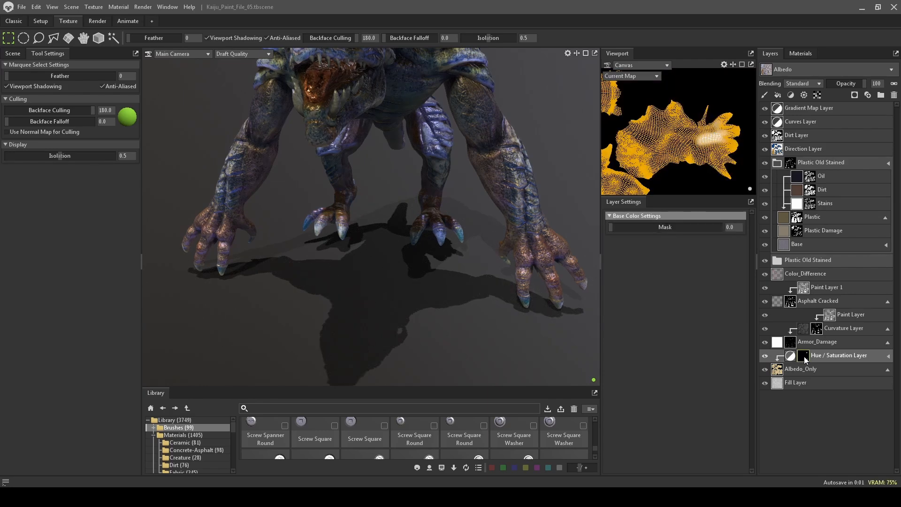
{"action": "left_click", "coordinate": [819, 358]}
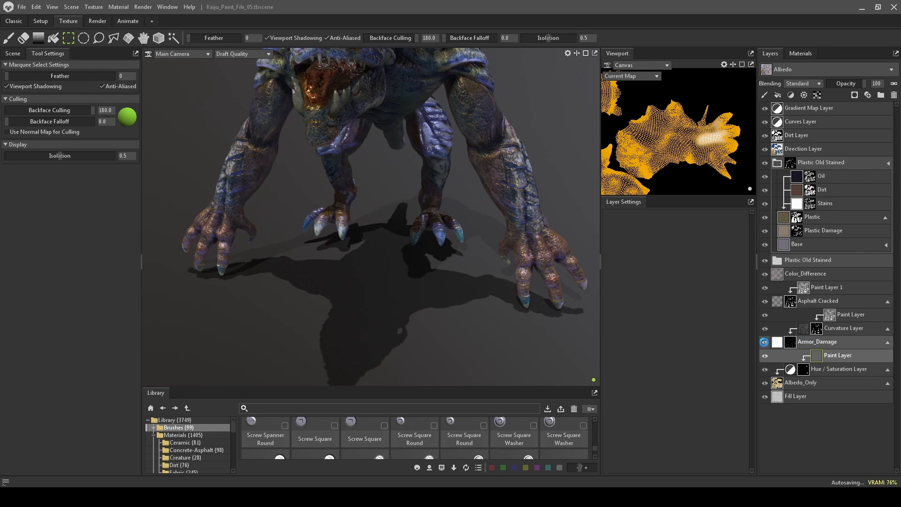
{"action": "left_click", "coordinate": [8, 38]}
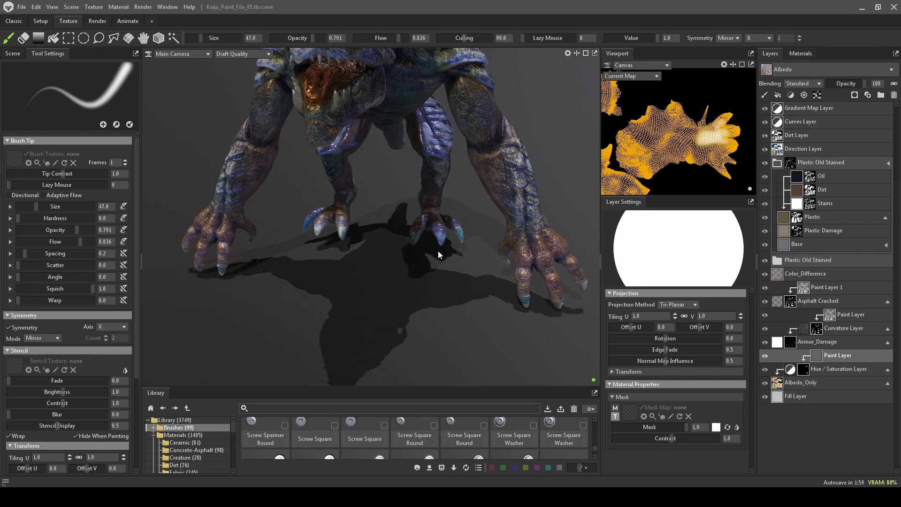
{"action": "middle_click_drag", "start_coordinate": [455, 299], "coordinate": [308, 288]}
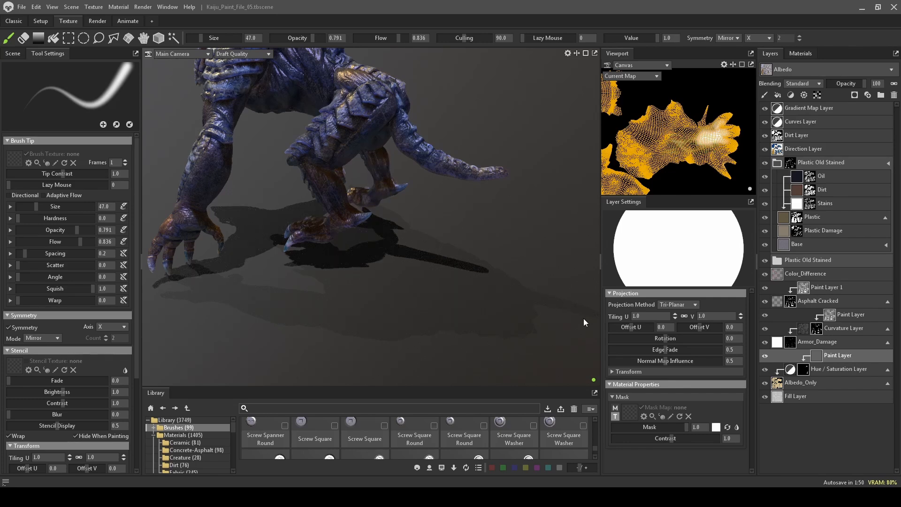
{"action": "left_click", "coordinate": [766, 356]}
{"action": "left_click", "coordinate": [765, 356]}
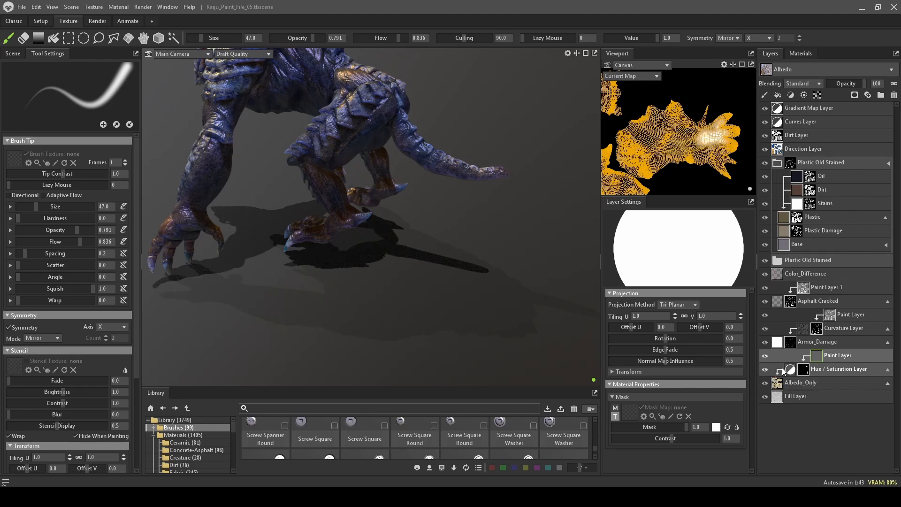
Step: Try the Add, Overlay, Multiply and Lighten blending modes on the Hue / Saturation layer, and restore Standard
{"action": "key", "text": "Delete"}
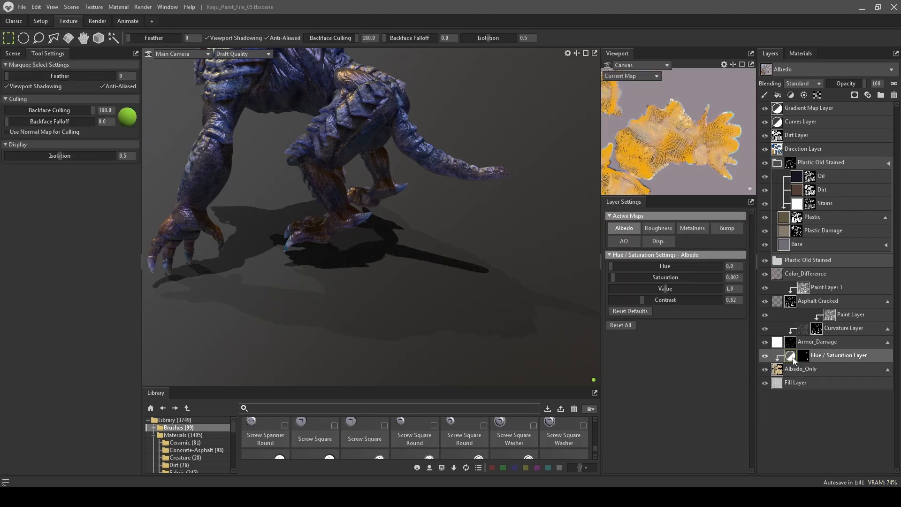
{"action": "left_click", "coordinate": [812, 84]}
{"action": "left_click", "coordinate": [806, 99]}
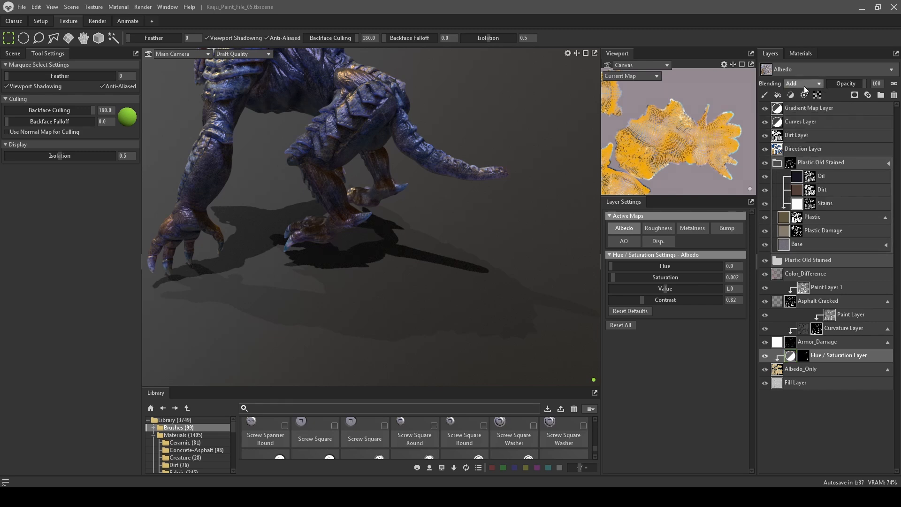
{"action": "left_click", "coordinate": [805, 86]}
{"action": "left_click", "coordinate": [807, 117]}
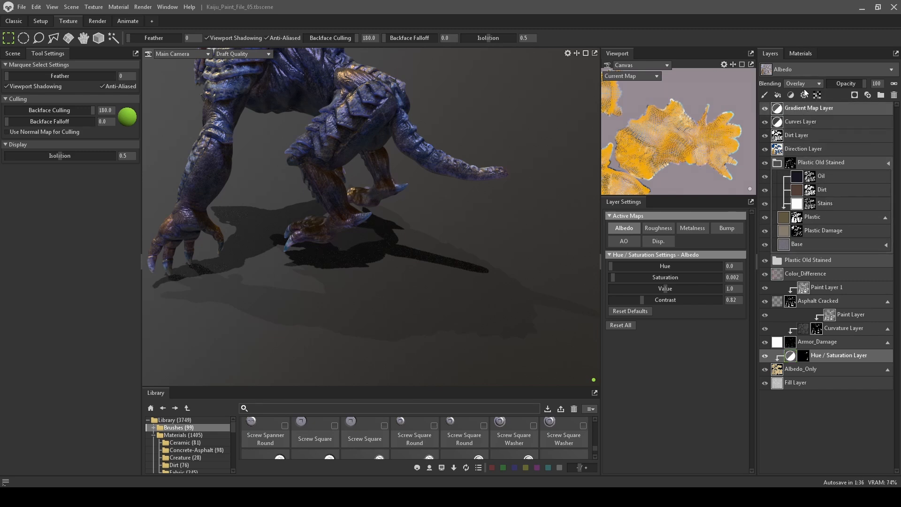
{"action": "left_click", "coordinate": [804, 84]}
{"action": "left_click", "coordinate": [804, 108]}
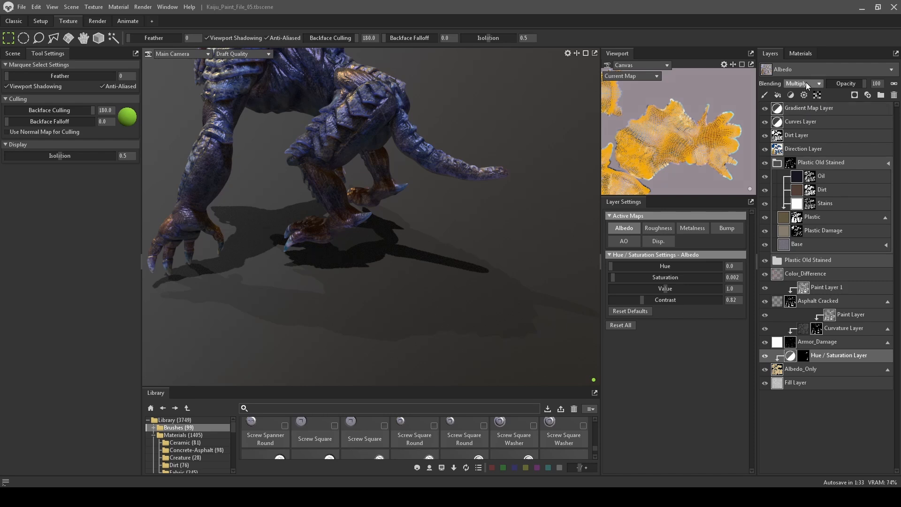
{"action": "left_click", "coordinate": [807, 84]}
{"action": "left_click", "coordinate": [802, 135]}
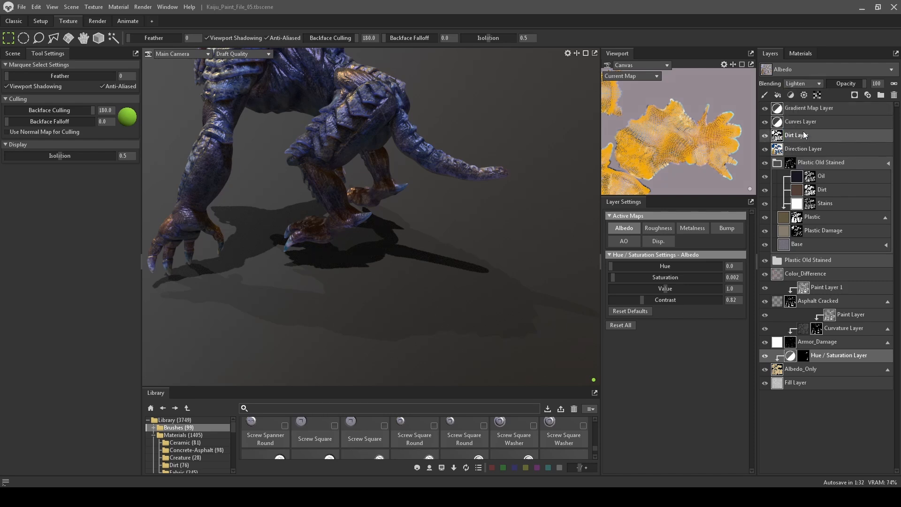
{"action": "left_click", "coordinate": [806, 81]}
{"action": "left_click", "coordinate": [801, 92]}
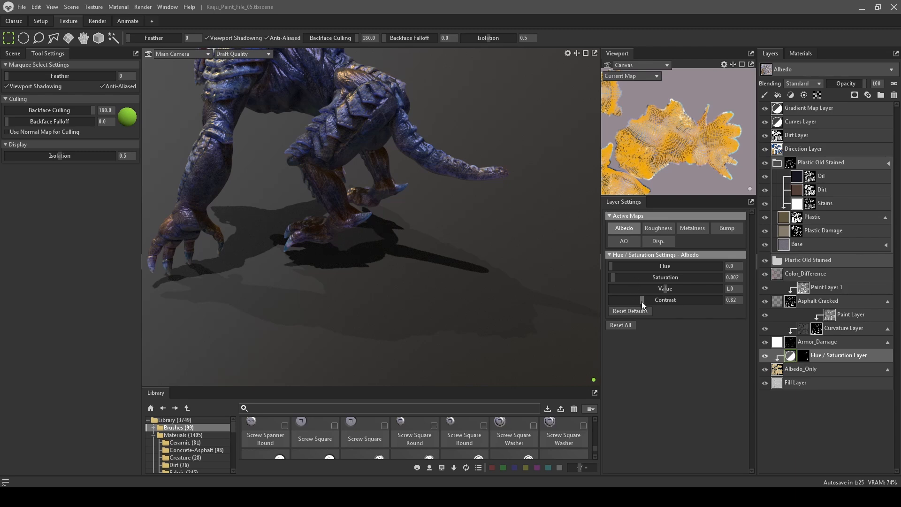
Step: Set the Hue / Saturation layer's albedo contrast to 3.58
{"action": "left_click_drag", "start_coordinate": [642, 301], "coordinate": [676, 299]}
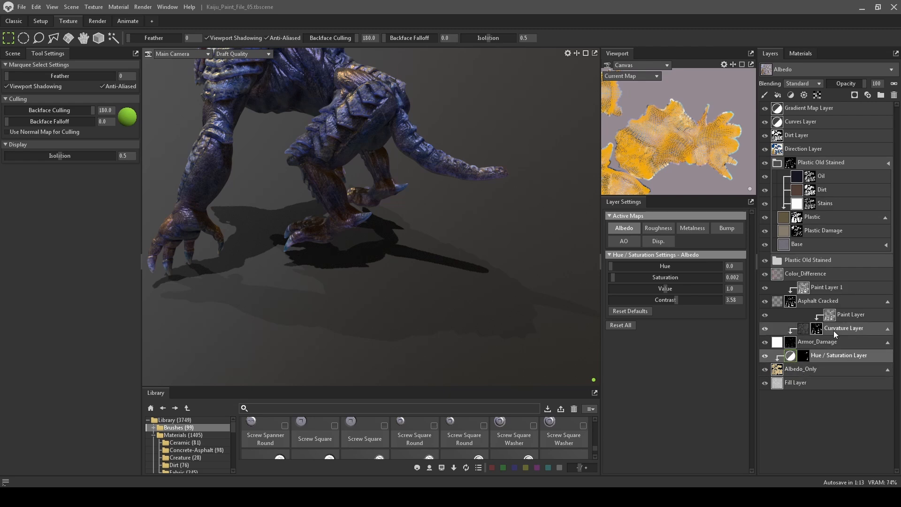
Step: Add a Curves adjustment layer above the Hue / Saturation layer and clip it to Albedo_Only
{"action": "left_click", "coordinate": [808, 369]}
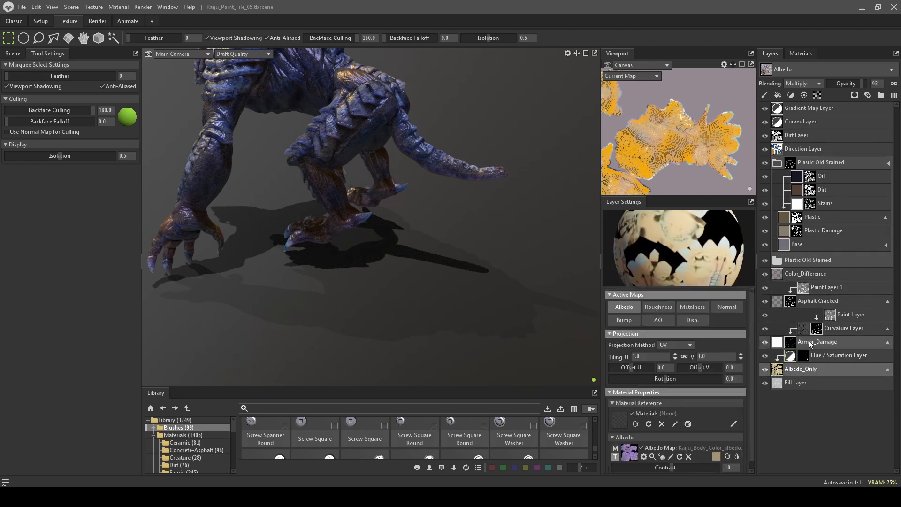
{"action": "left_click", "coordinate": [791, 95]}
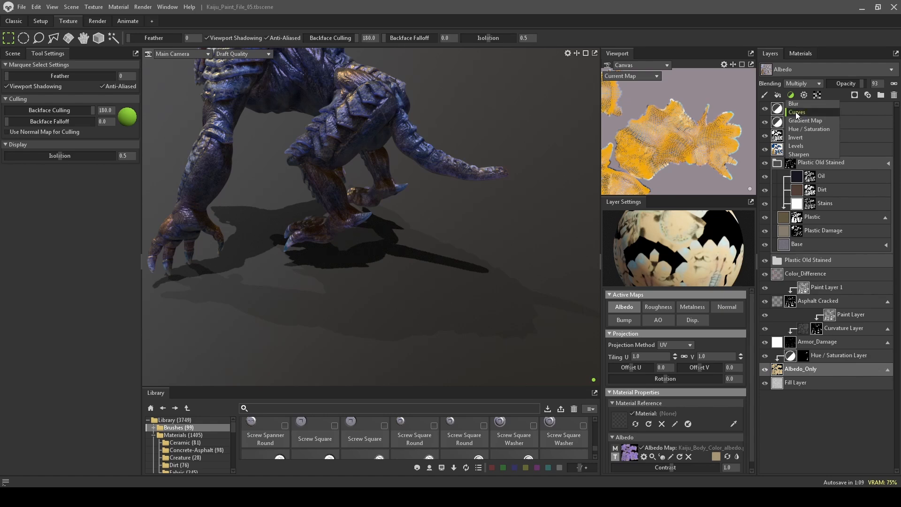
{"action": "left_click", "coordinate": [797, 112]}
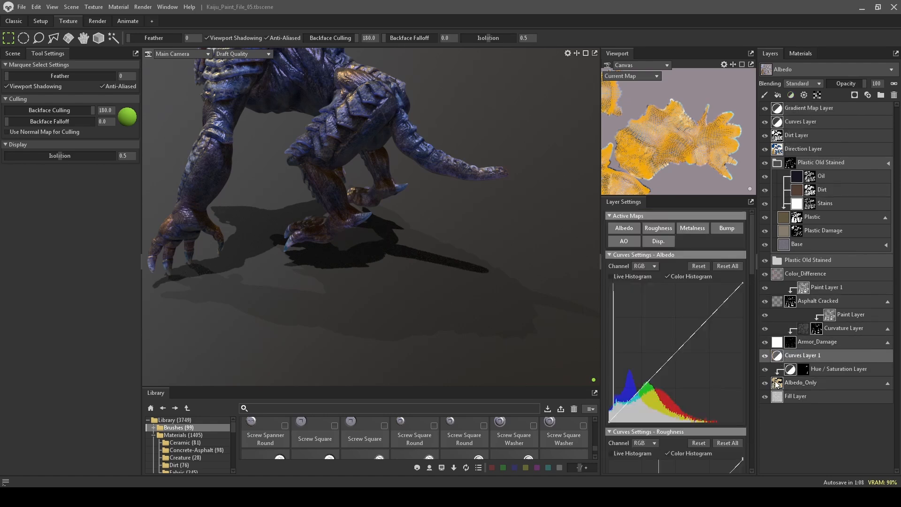
{"action": "left_click", "coordinate": [777, 384]}
{"action": "mouse_move", "coordinate": [776, 357]}
{"action": "left_mouse_down"}
{"action": "mouse_move", "coordinate": [780, 383]}
{"action": "mouse_move", "coordinate": [792, 361]}
{"action": "left_mouse_up"}
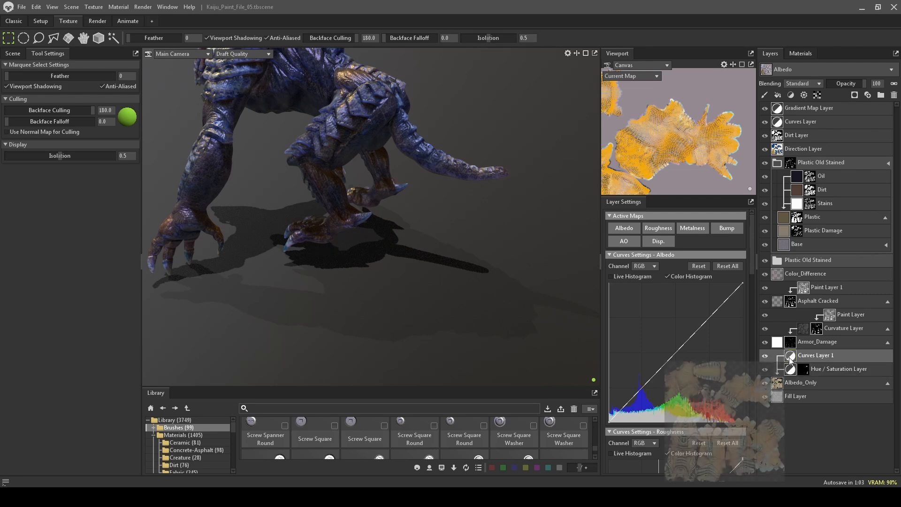
Step: Brighten the albedo RGB curve with raised midtone and shadow points, and compare the creature with the Curves layer hidden and shown
{"action": "left_click_drag", "start_coordinate": [687, 341], "coordinate": [683, 328]}
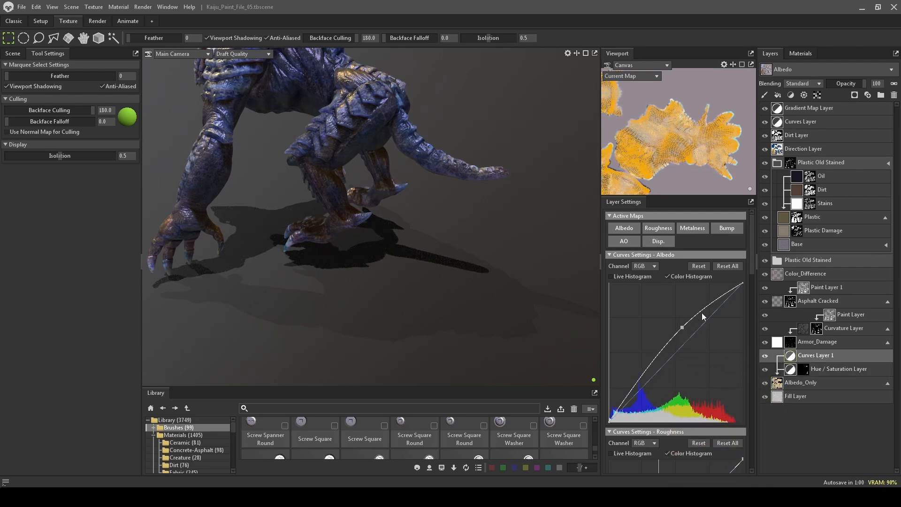
{"action": "left_click_drag", "start_coordinate": [451, 301], "coordinate": [556, 281]}
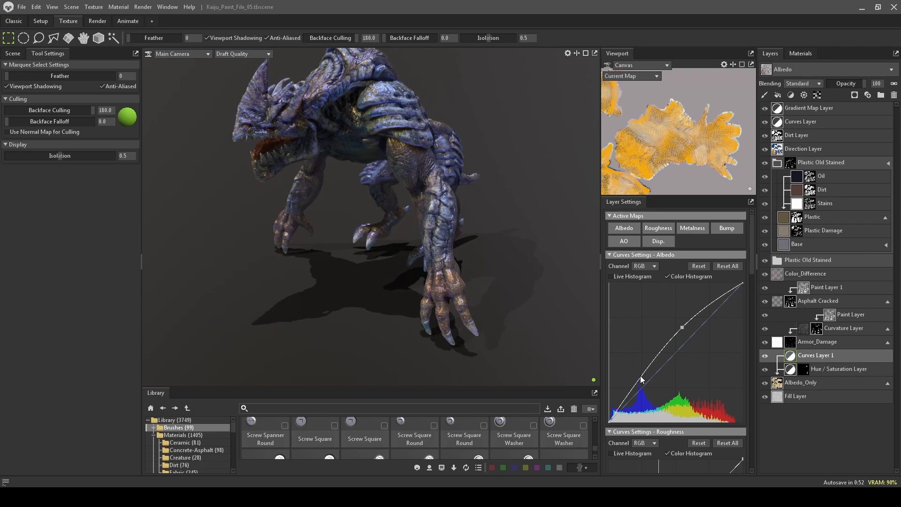
{"action": "mouse_move", "coordinate": [642, 379]}
{"action": "left_mouse_down"}
{"action": "mouse_move", "coordinate": [647, 387]}
{"action": "mouse_move", "coordinate": [633, 367]}
{"action": "left_mouse_up"}
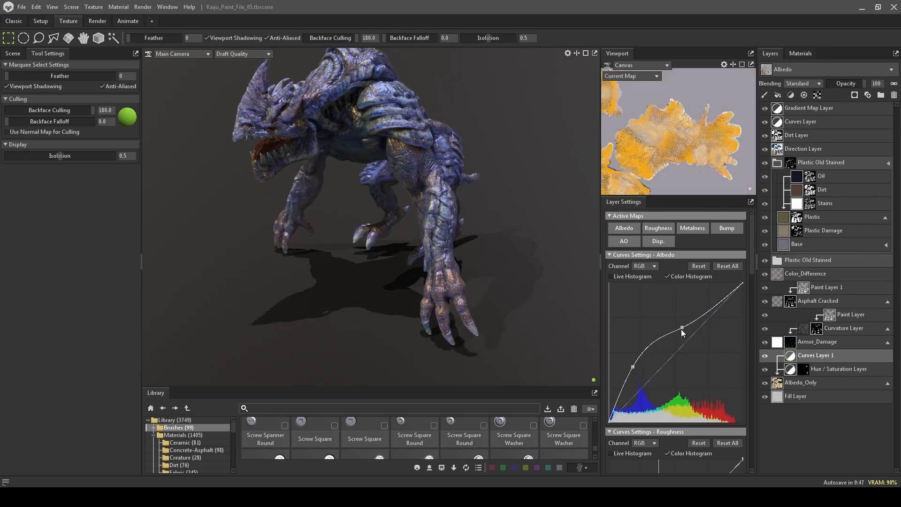
{"action": "mouse_move", "coordinate": [682, 329]}
{"action": "left_mouse_down"}
{"action": "mouse_move", "coordinate": [680, 342]}
{"action": "mouse_move", "coordinate": [678, 332]}
{"action": "left_mouse_up"}
{"action": "left_click_drag", "start_coordinate": [633, 367], "coordinate": [635, 376]}
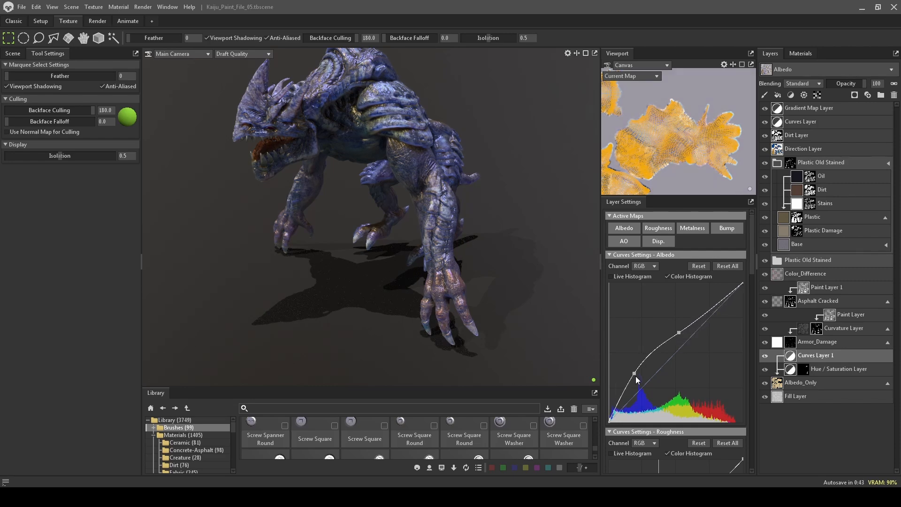
{"action": "left_click", "coordinate": [765, 356]}
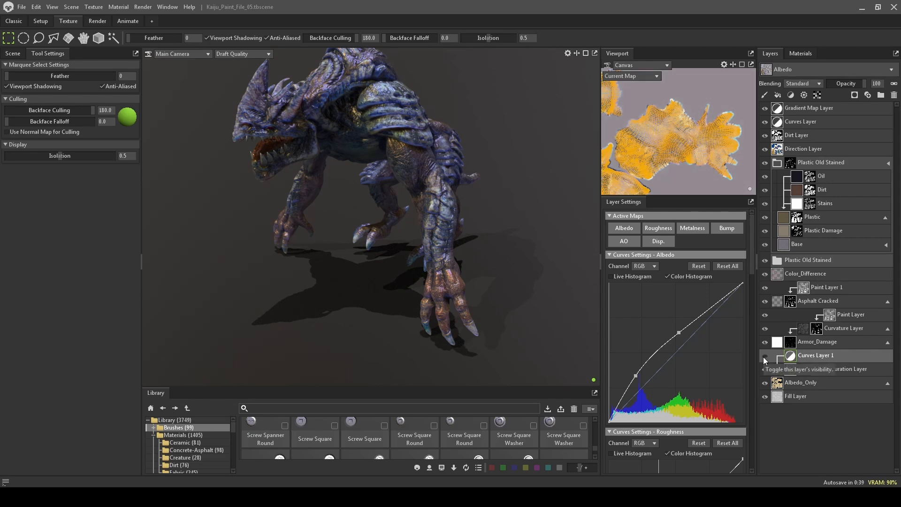
{"action": "left_click", "coordinate": [765, 356]}
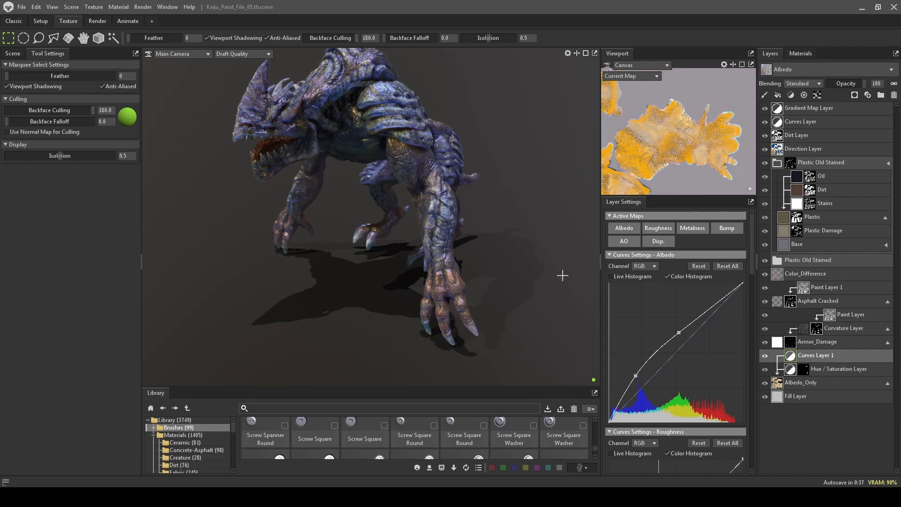
Step: Render the main viewport at Full Quality and rotate the sky lighting so the creature is lit more brightly from the front
{"action": "left_click", "coordinate": [248, 54]}
{"action": "left_click", "coordinate": [239, 64]}
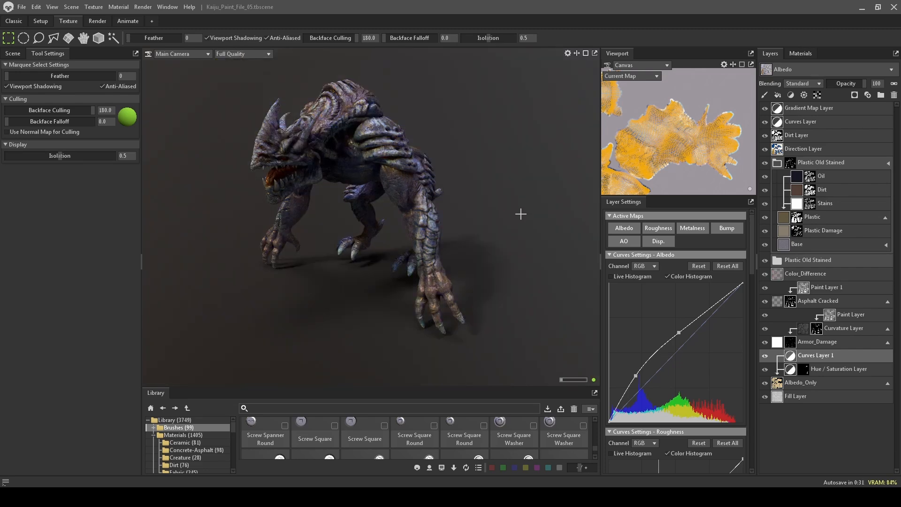
{"action": "mouse_move", "coordinate": [520, 215]}
{"action": "middle_mouse_down"}
{"action": "mouse_move", "coordinate": [483, 203]}
{"action": "mouse_move", "coordinate": [459, 225]}
{"action": "mouse_move", "coordinate": [520, 243]}
{"action": "mouse_move", "coordinate": [521, 232]}
{"action": "middle_mouse_up"}
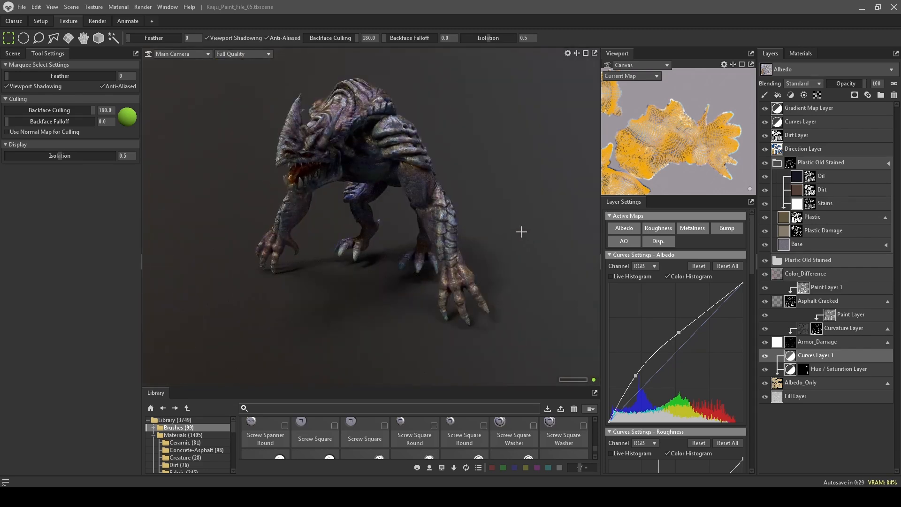
{"action": "left_click_drag", "start_coordinate": [529, 218], "coordinate": [421, 205], "text": "shift"}
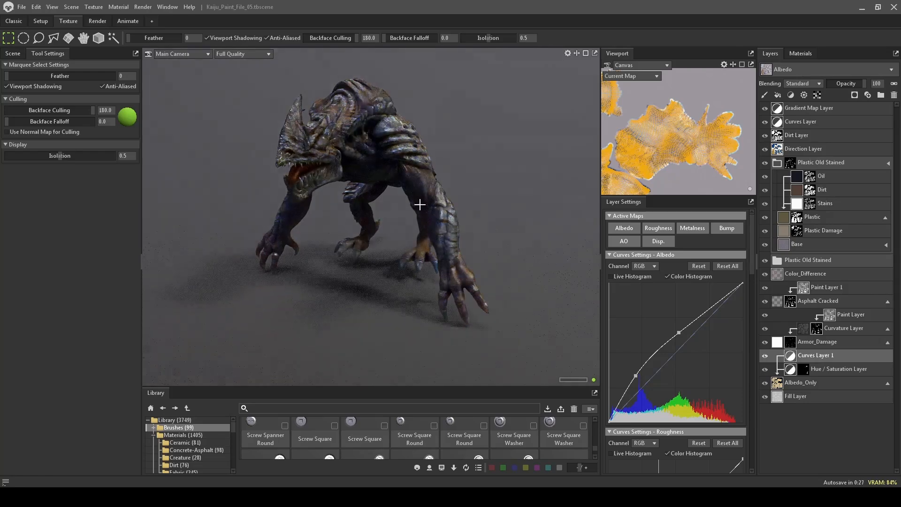
{"action": "mouse_move", "coordinate": [505, 197]}
{"action": "left_mouse_down"}
{"action": "mouse_move", "coordinate": [491, 181]}
{"action": "mouse_move", "coordinate": [525, 217]}
{"action": "mouse_move", "coordinate": [547, 213]}
{"action": "mouse_move", "coordinate": [528, 202]}
{"action": "mouse_move", "coordinate": [543, 196]}
{"action": "mouse_move", "coordinate": [561, 213]}
{"action": "left_mouse_up"}
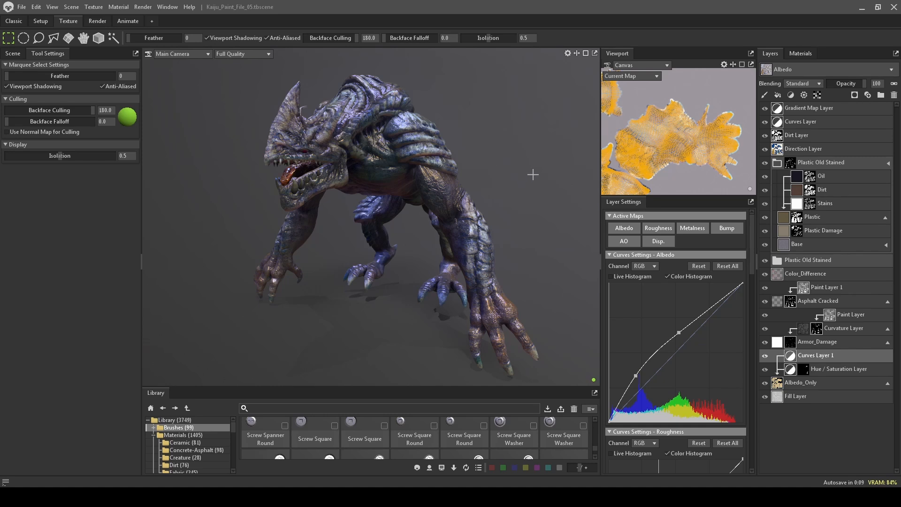
Step: Examine the creature's head, shoulders, arms and hands up close and from a distance at full quality
{"action": "left_click_drag", "start_coordinate": [533, 174], "coordinate": [527, 159], "text": "alt"}
{"action": "middle_click_drag", "start_coordinate": [527, 159], "coordinate": [518, 165], "text": "alt"}
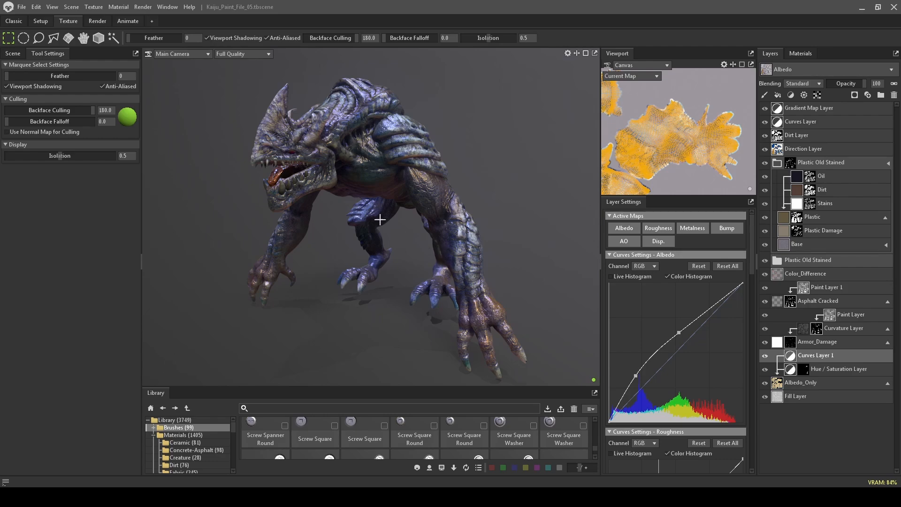
{"action": "scroll", "coordinate": [297, 151], "scroll_direction": "up", "scroll_amount": 10}
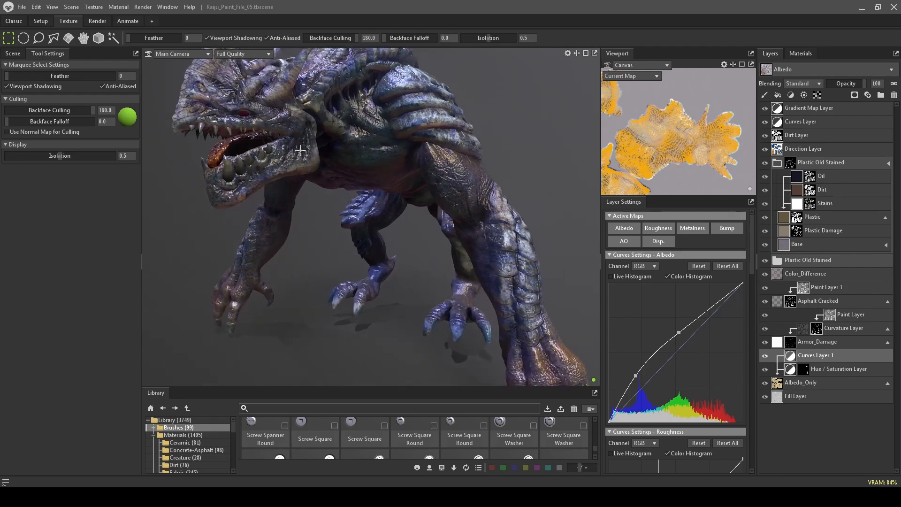
{"action": "scroll", "coordinate": [310, 134], "scroll_direction": "down", "scroll_amount": 4}
{"action": "left_click_drag", "start_coordinate": [322, 136], "coordinate": [353, 139], "text": "alt"}
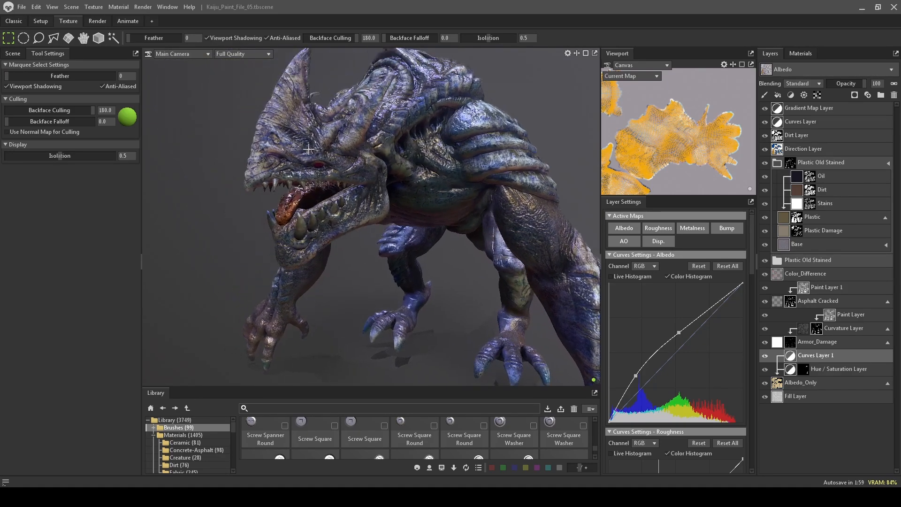
{"action": "scroll", "coordinate": [324, 160], "scroll_direction": "up", "scroll_amount": 8}
{"action": "middle_click_drag", "start_coordinate": [295, 155], "coordinate": [361, 219], "text": "alt"}
{"action": "scroll", "coordinate": [361, 218], "scroll_direction": "down", "scroll_amount": 10}
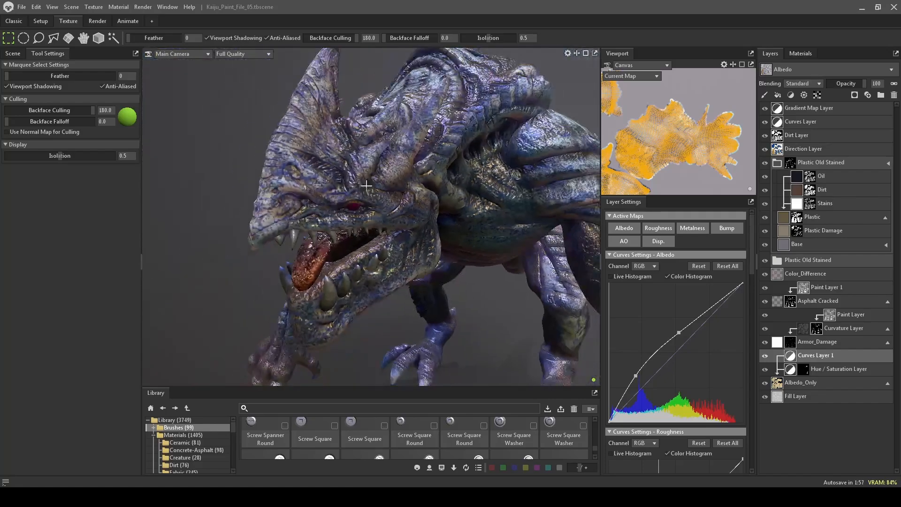
{"action": "mouse_move", "coordinate": [534, 119]}
{"action": "left_mouse_down", "text": "alt"}
{"action": "mouse_move", "coordinate": [438, 111]}
{"action": "mouse_move", "coordinate": [509, 114]}
{"action": "mouse_move", "coordinate": [519, 104]}
{"action": "mouse_move", "coordinate": [511, 100]}
{"action": "mouse_move", "coordinate": [515, 113]}
{"action": "mouse_move", "coordinate": [244, 141]}
{"action": "mouse_move", "coordinate": [511, 98]}
{"action": "left_mouse_up", "text": "alt"}
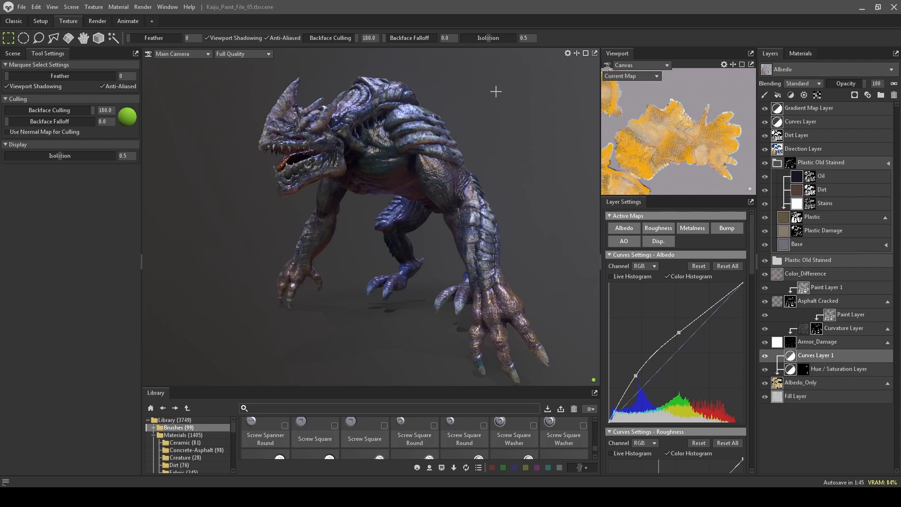
{"action": "left_click_drag", "start_coordinate": [479, 91], "coordinate": [467, 153], "text": "alt"}
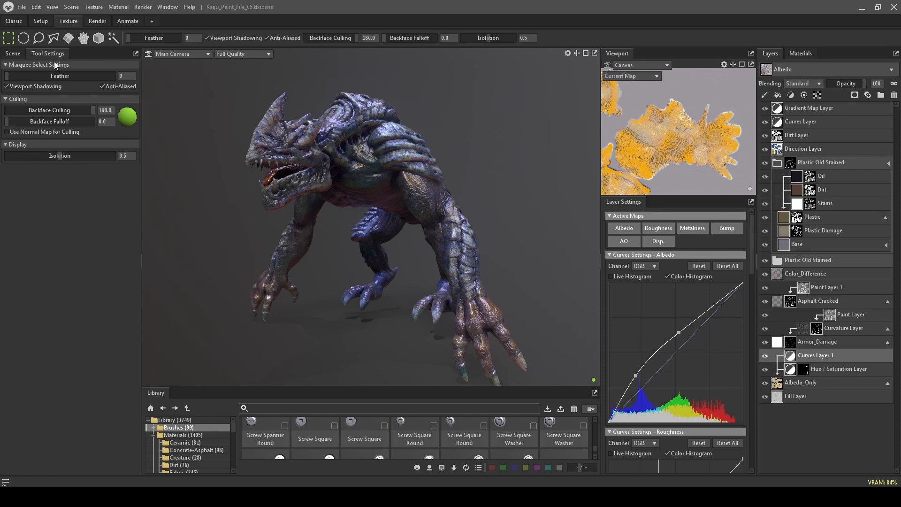
Step: Turn on the visibility of the Fog 1 object in the scene
{"action": "left_click", "coordinate": [14, 52]}
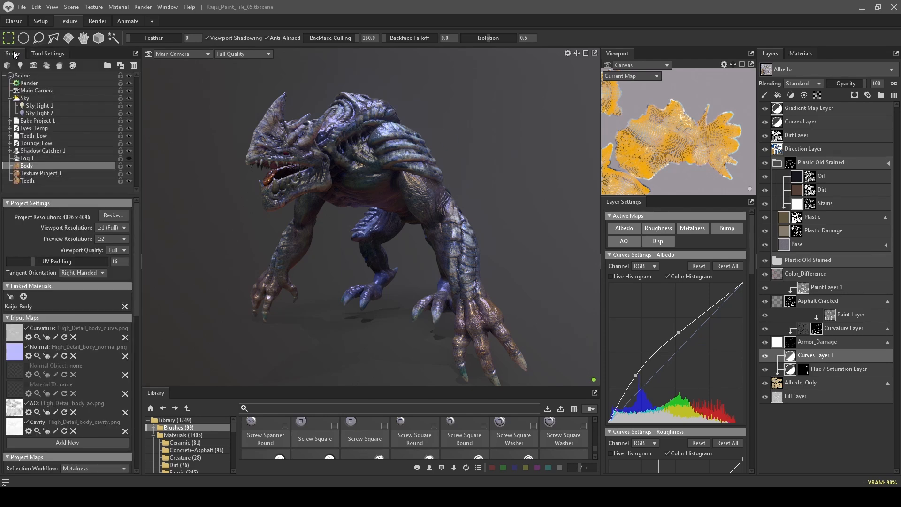
{"action": "left_click", "coordinate": [128, 159]}
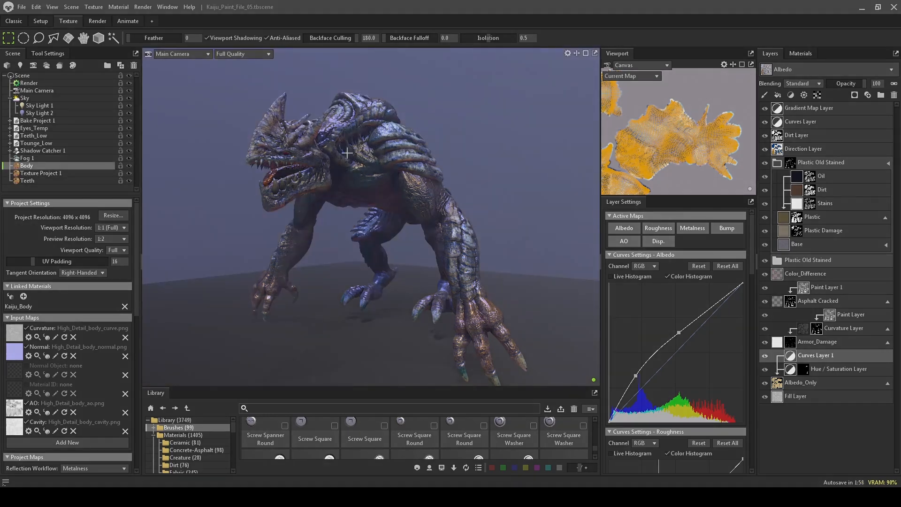